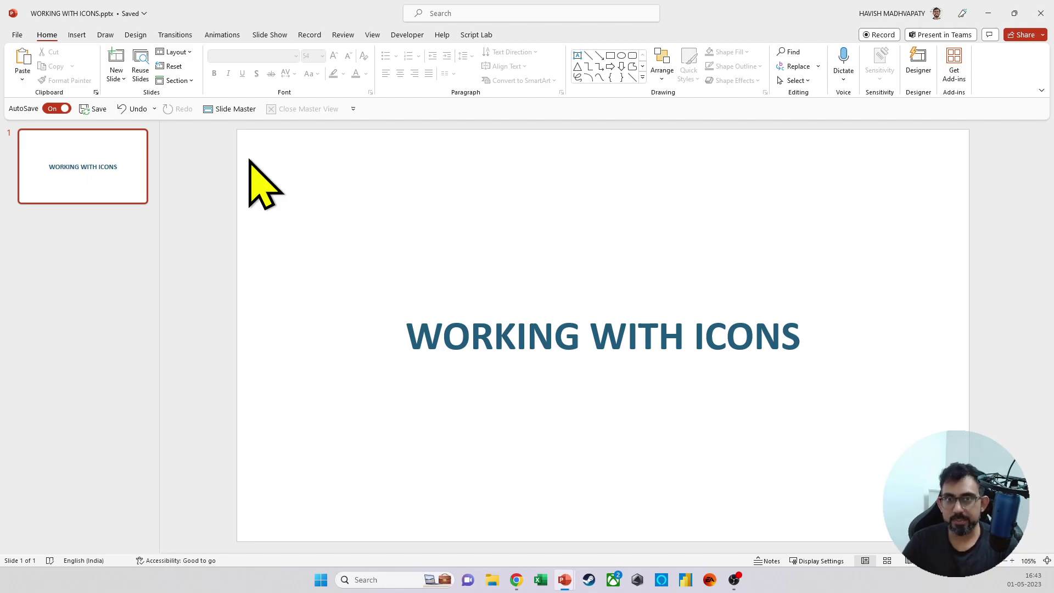
Step: Switch to the Notes Extra deck and page through the report examples from slide 2 to 10
{"action": "key", "text": "alt+Tab"}
{"action": "key", "text": "alt+Tab"}
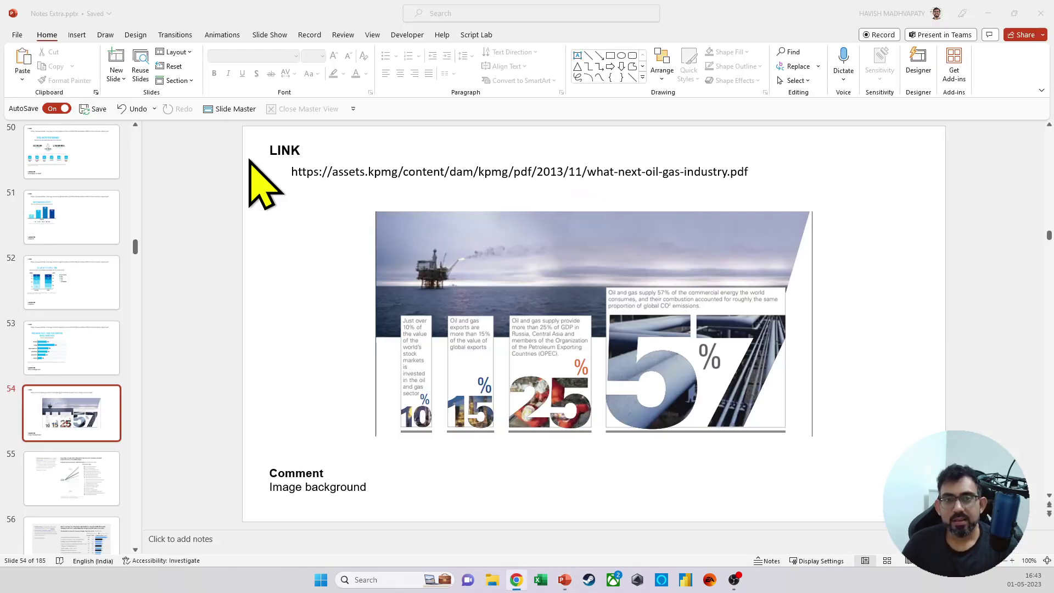
{"action": "scroll", "coordinate": [106, 318], "scroll_direction": "up", "scroll_amount": 20}
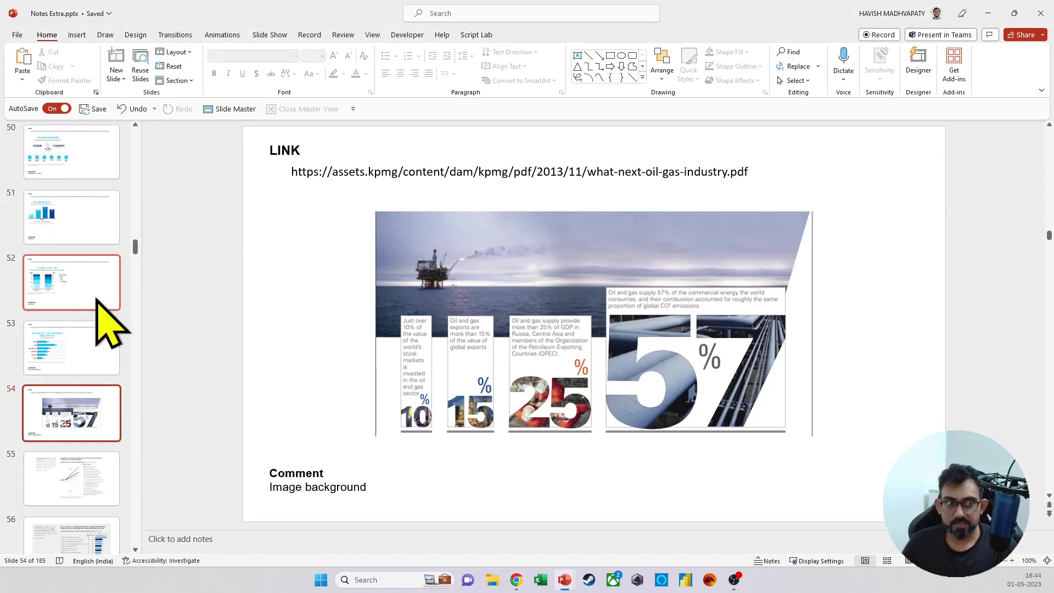
{"action": "left_click", "coordinate": [99, 245]}
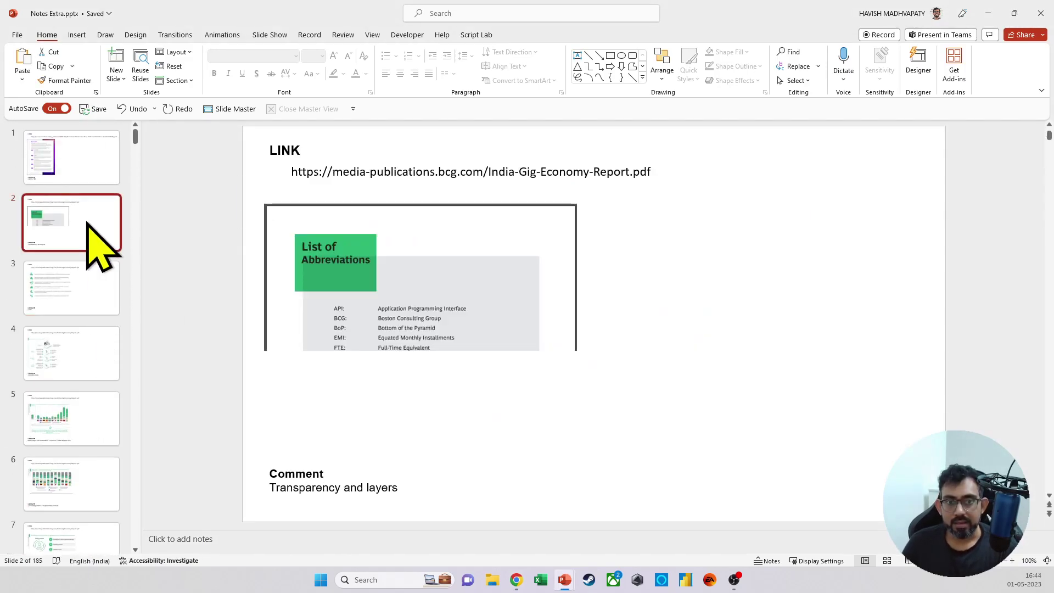
{"action": "key", "text": "Down"}
{"action": "key", "text": "Down"}
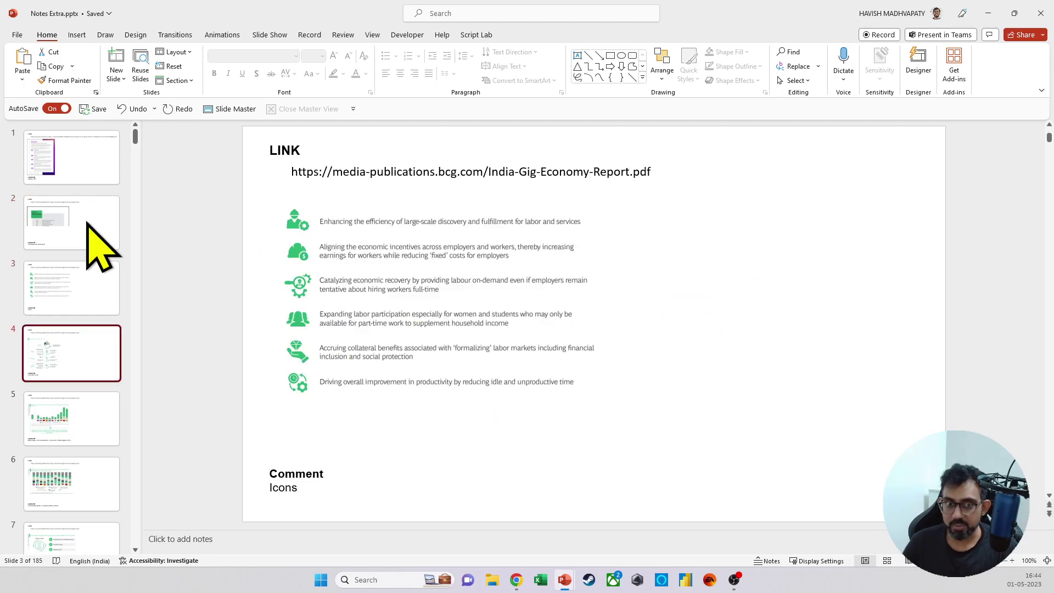
{"action": "key", "text": "Up"}
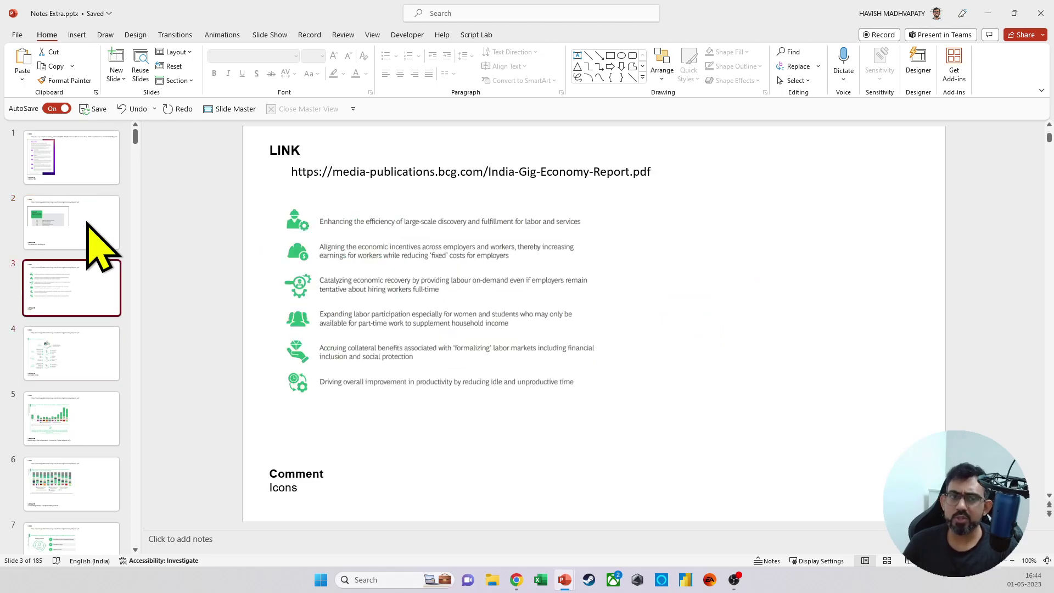
{"action": "key", "text": "Down"}
{"action": "key", "text": "Down"}
{"action": "key", "text": "Down"}
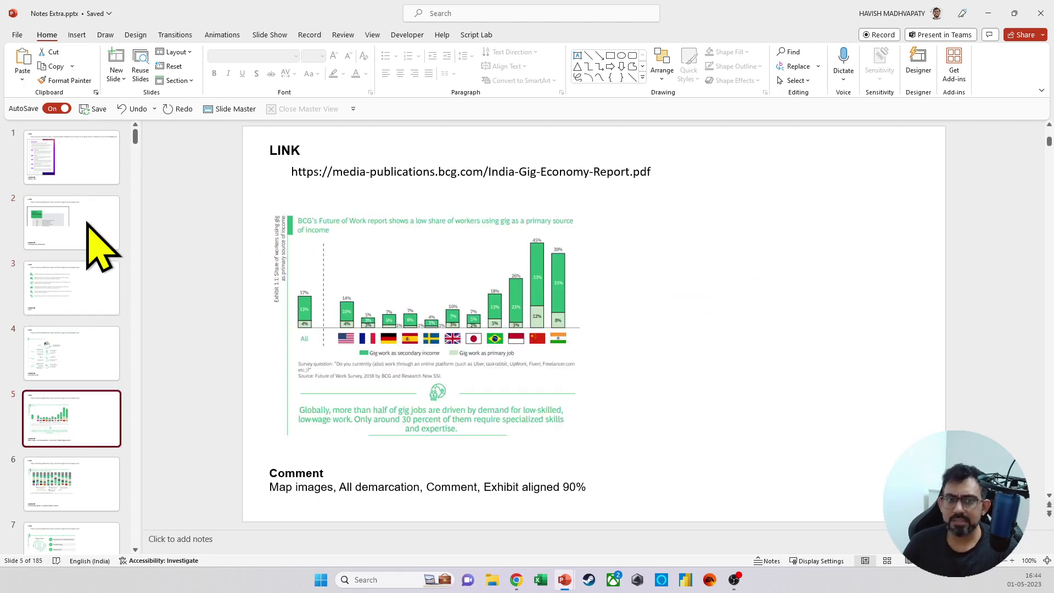
{"action": "key", "text": "Down"}
{"action": "key", "text": "Down"}
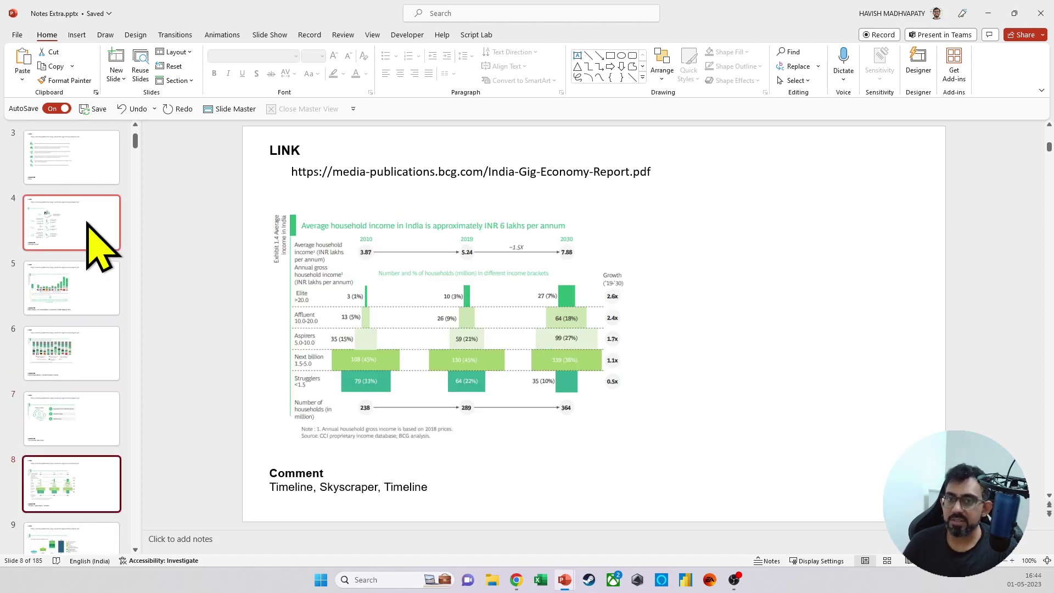
{"action": "key", "text": "Up"}
{"action": "key", "text": "Down"}
{"action": "key", "text": "Down"}
{"action": "key", "text": "Down"}
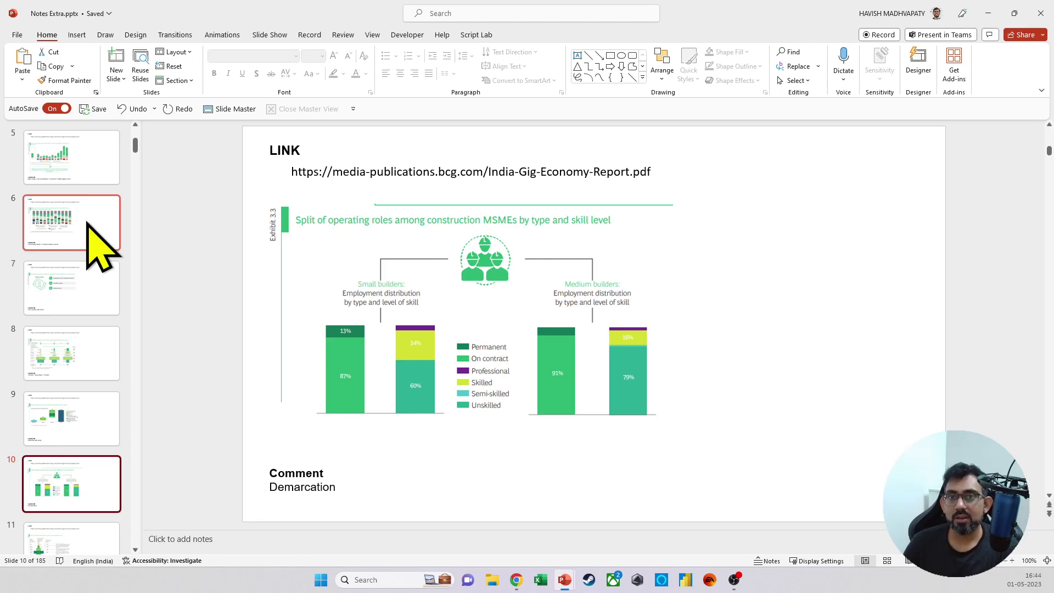
Step: Keep paging through the KPMG examples past slides 15, 20, 28 and 31
{"action": "key", "text": "Down"}
{"action": "key", "text": "Down"}
{"action": "key", "text": "Down"}
{"action": "key", "text": "Down"}
{"action": "key", "text": "Down"}
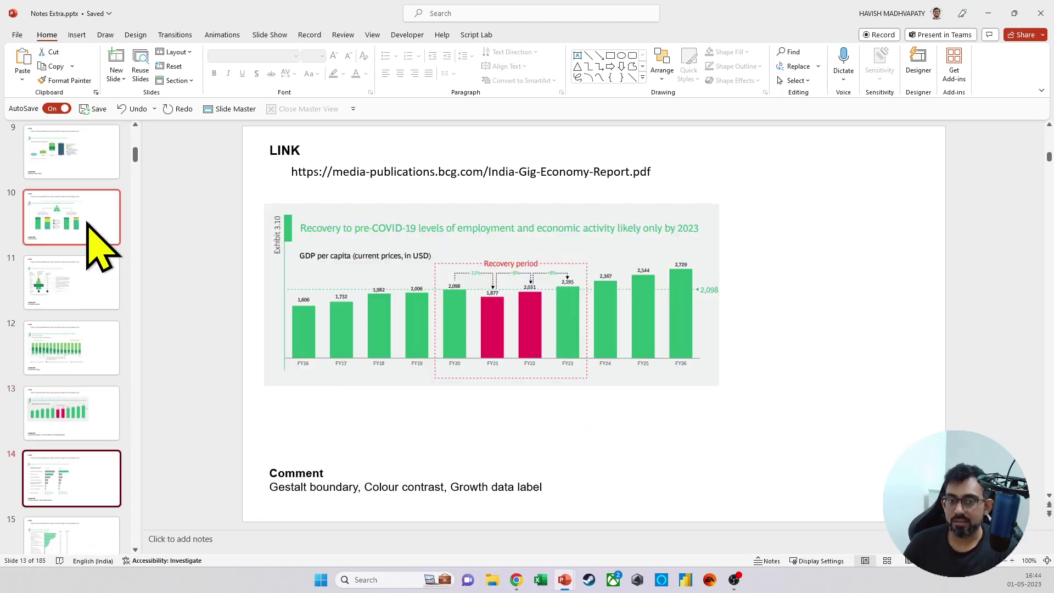
{"action": "key", "text": "Down"}
{"action": "key", "text": "Down"}
{"action": "key", "text": "Down"}
{"action": "key", "text": "Down"}
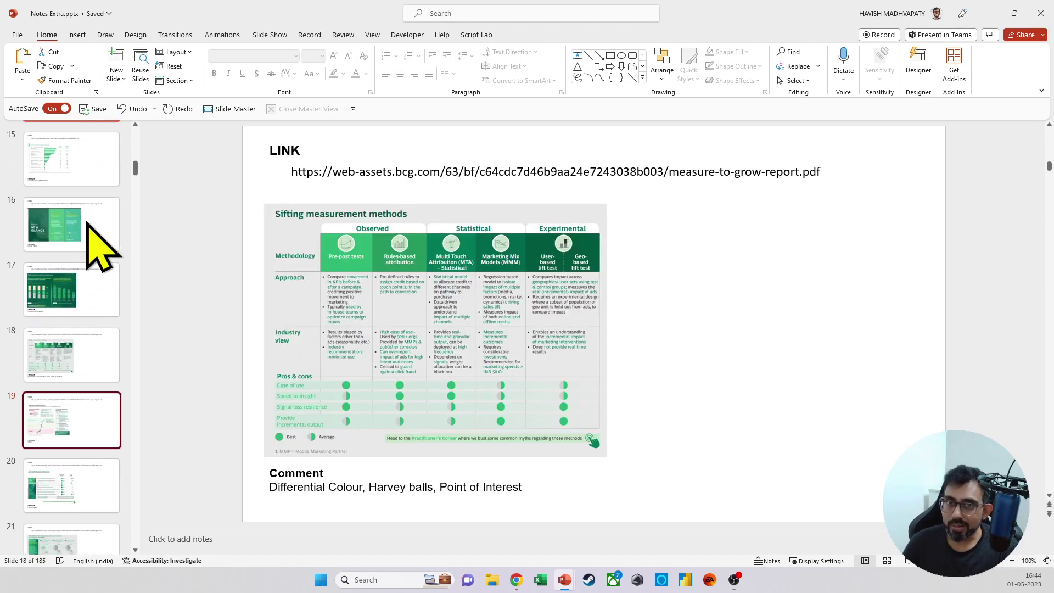
{"action": "key", "text": "Down"}
{"action": "key", "text": "Down"}
{"action": "key", "text": "Down"}
{"action": "key", "text": "Down"}
{"action": "key", "text": "Down"}
{"action": "key", "text": "Down"}
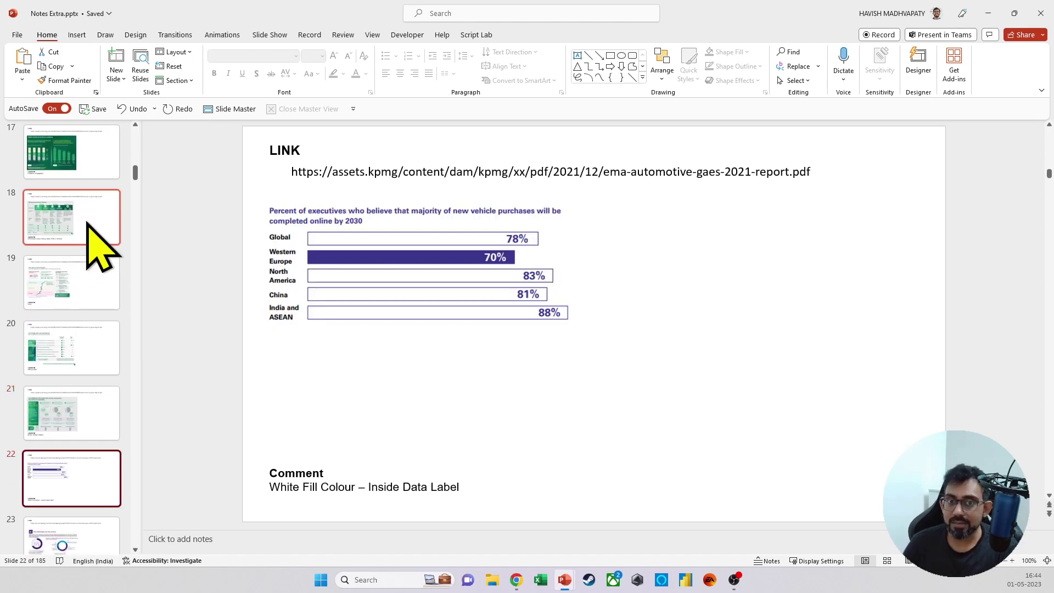
{"action": "key", "text": "Down"}
{"action": "key", "text": "Down"}
{"action": "key", "text": "Down"}
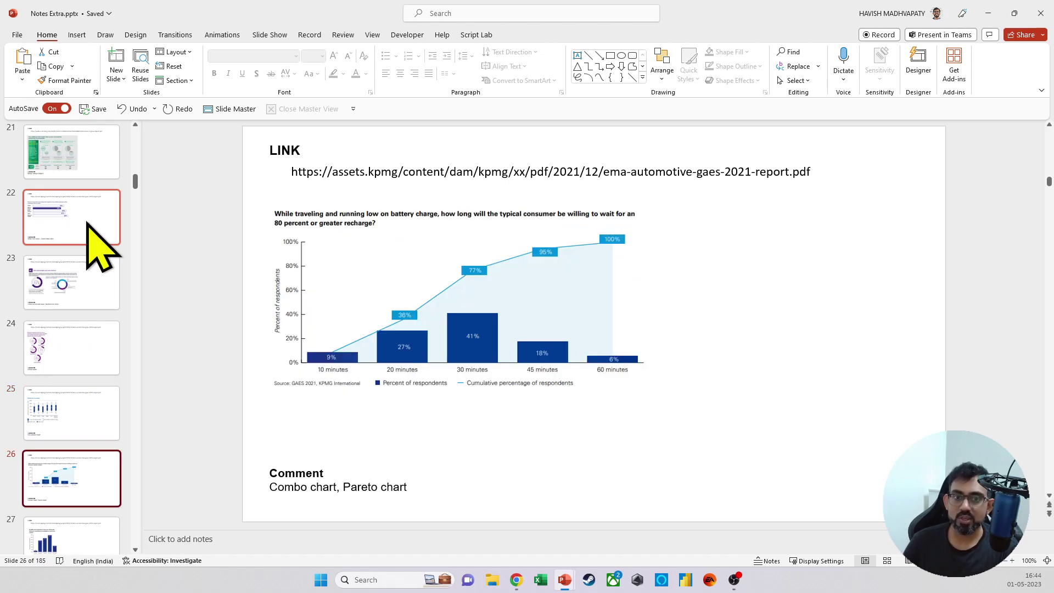
{"action": "key", "text": "Down"}
{"action": "key", "text": "Down"}
{"action": "key", "text": "Down"}
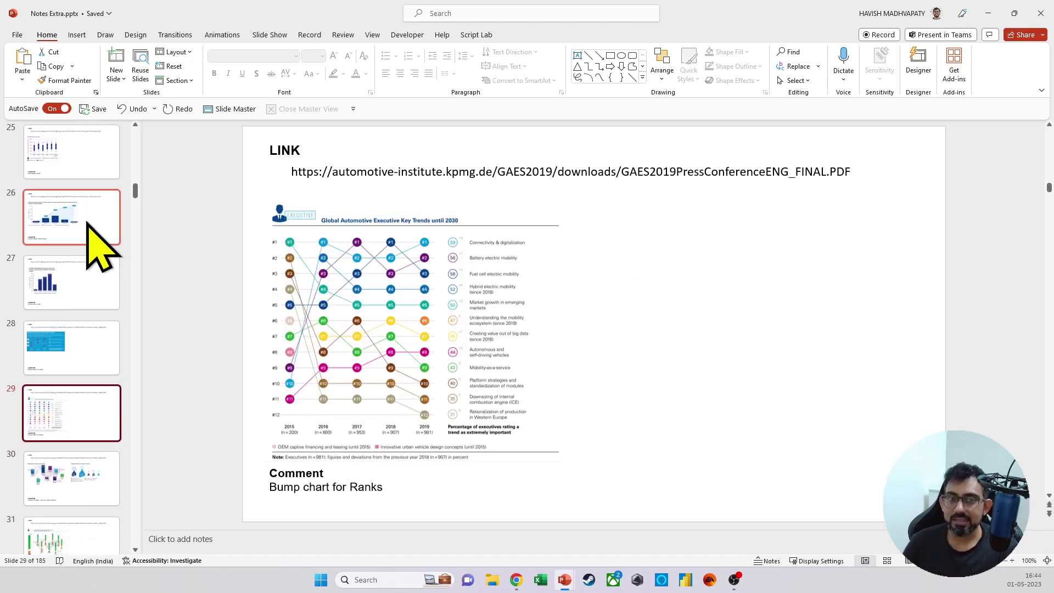
{"action": "key", "text": "Down"}
{"action": "key", "text": "Down"}
{"action": "key", "text": "Down"}
{"action": "key", "text": "Down"}
{"action": "key", "text": "Down"}
{"action": "key", "text": "Down"}
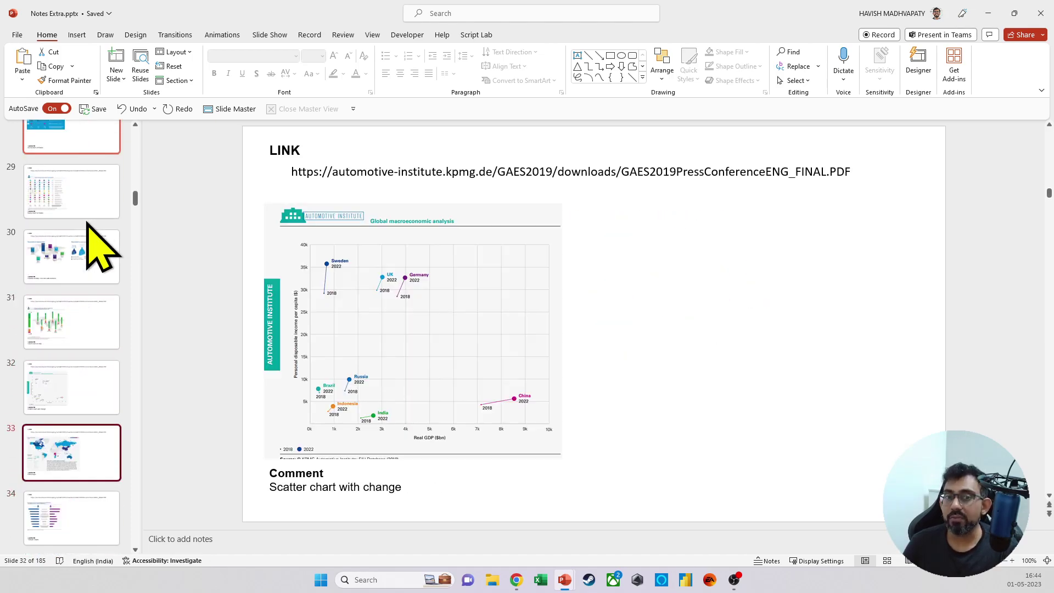
{"action": "key", "text": "Down"}
{"action": "key", "text": "Down"}
{"action": "key", "text": "Down"}
{"action": "key", "text": "Down"}
{"action": "key", "text": "Down"}
Step: Jump to the last slide, 185, then step back to around slide 160
{"action": "key", "text": "End"}
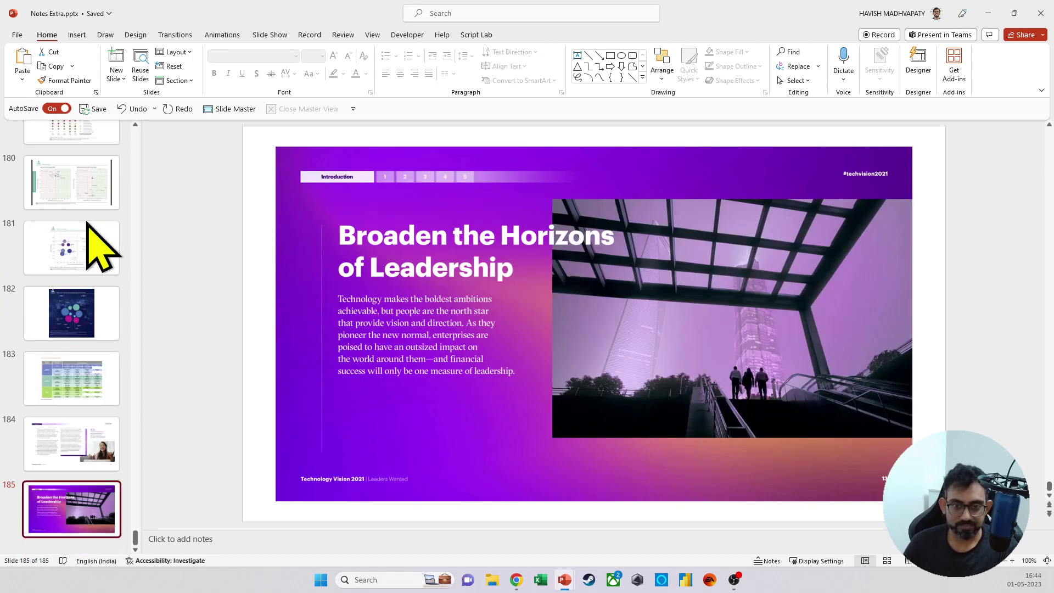
{"action": "key", "text": "Up"}
{"action": "key", "text": "Up"}
{"action": "key", "text": "Up"}
{"action": "key", "text": "Up"}
{"action": "key", "text": "Up"}
{"action": "key", "text": "Up"}
{"action": "key", "text": "Up"}
{"action": "key", "text": "Up"}
{"action": "key", "text": "Up"}
{"action": "key", "text": "Up"}
{"action": "key", "text": "Up"}
{"action": "key", "text": "Up"}
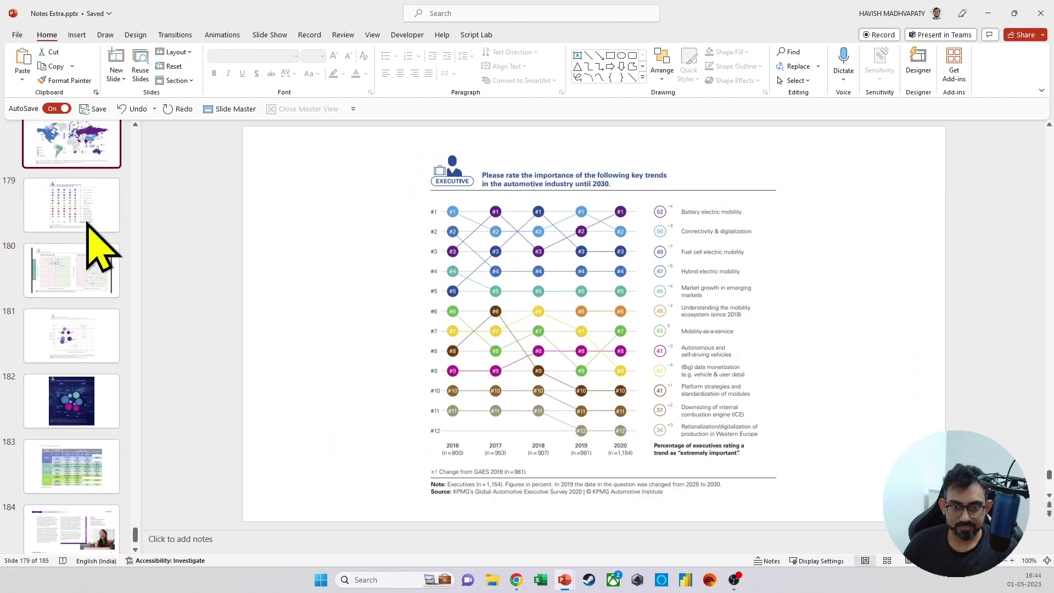
{"action": "key", "text": "Up"}
{"action": "key", "text": "Up"}
{"action": "key", "text": "Up"}
{"action": "key", "text": "Up"}
{"action": "key", "text": "Up"}
{"action": "key", "text": "Up"}
{"action": "key", "text": "Up"}
{"action": "key", "text": "Up"}
{"action": "key", "text": "Up"}
{"action": "key", "text": "Up"}
{"action": "key", "text": "Up"}
{"action": "key", "text": "Up"}
{"action": "key", "text": "Up"}
{"action": "key", "text": "Up"}
{"action": "key", "text": "Up"}
{"action": "key", "text": "Up"}
{"action": "key", "text": "Down"}
{"action": "key", "text": "Down"}
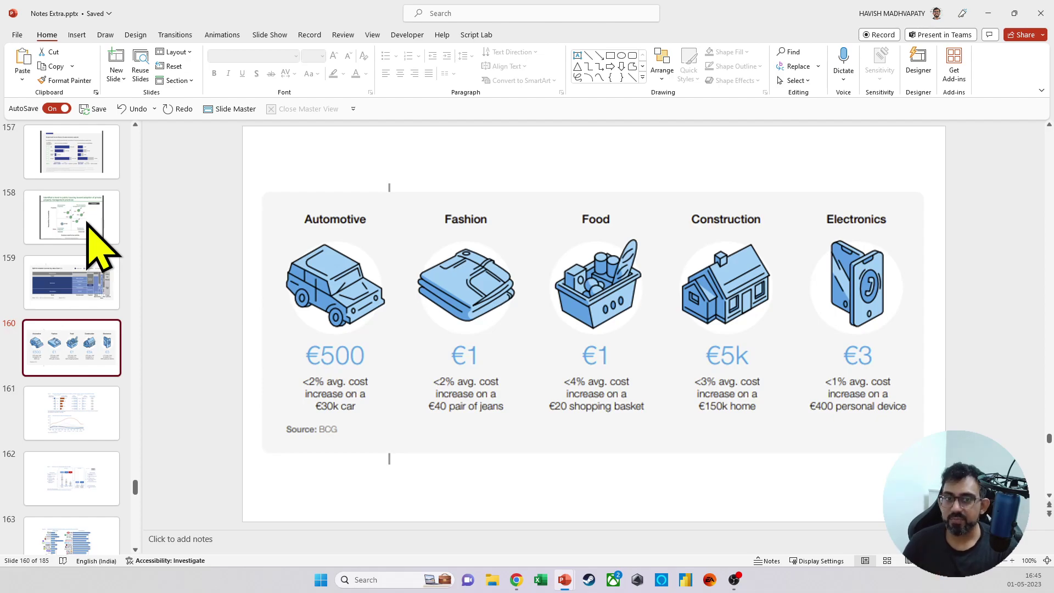
Step: Page back through the semiconductor exhibits to slide 147, then return to WORKING WITH ICONS
{"action": "key", "text": "Up"}
{"action": "key", "text": "Up"}
{"action": "key", "text": "Up"}
{"action": "key", "text": "Up"}
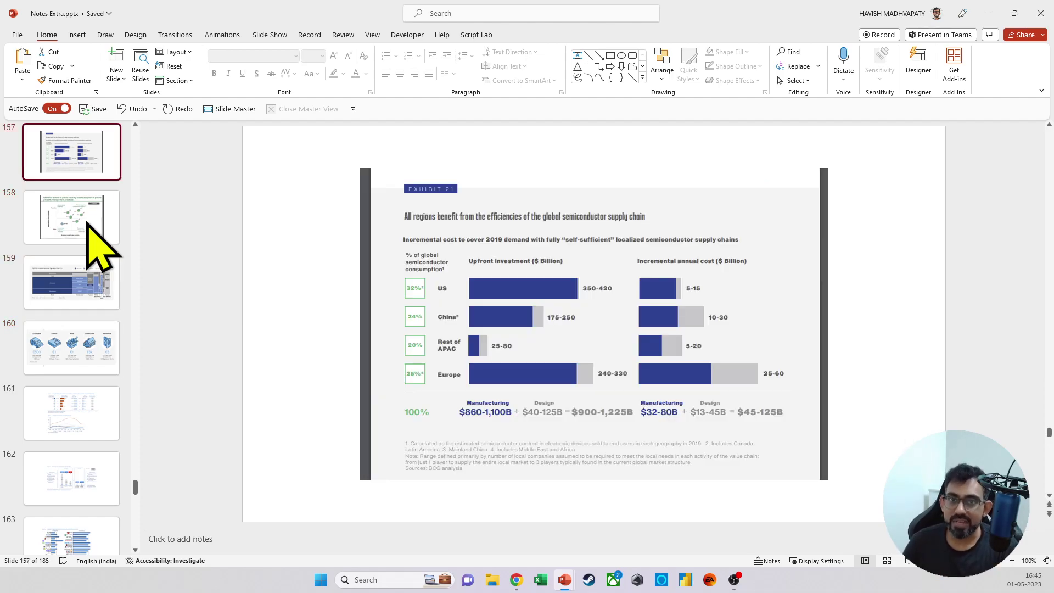
{"action": "key", "text": "Up"}
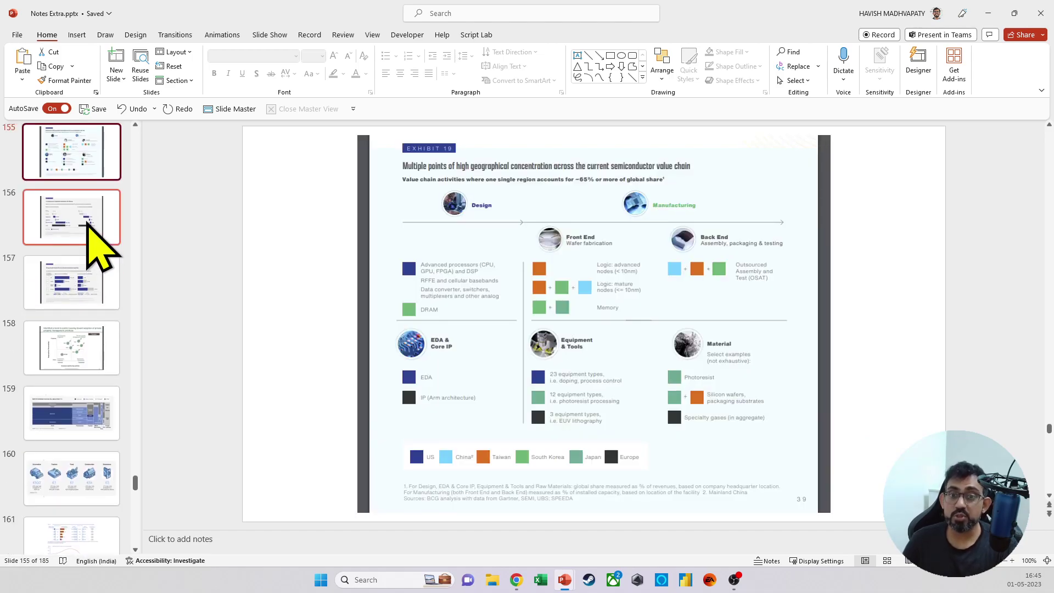
{"action": "key", "text": "Up"}
{"action": "key", "text": "Up"}
{"action": "key", "text": "Up"}
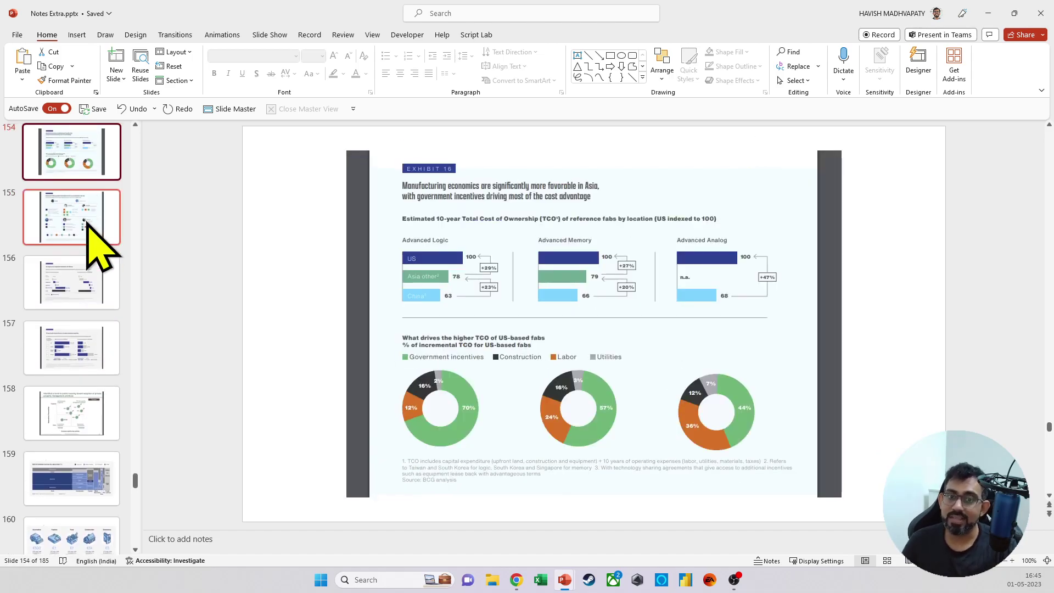
{"action": "key", "text": "Up"}
{"action": "key", "text": "Up"}
{"action": "key", "text": "Up"}
{"action": "key", "text": "Up"}
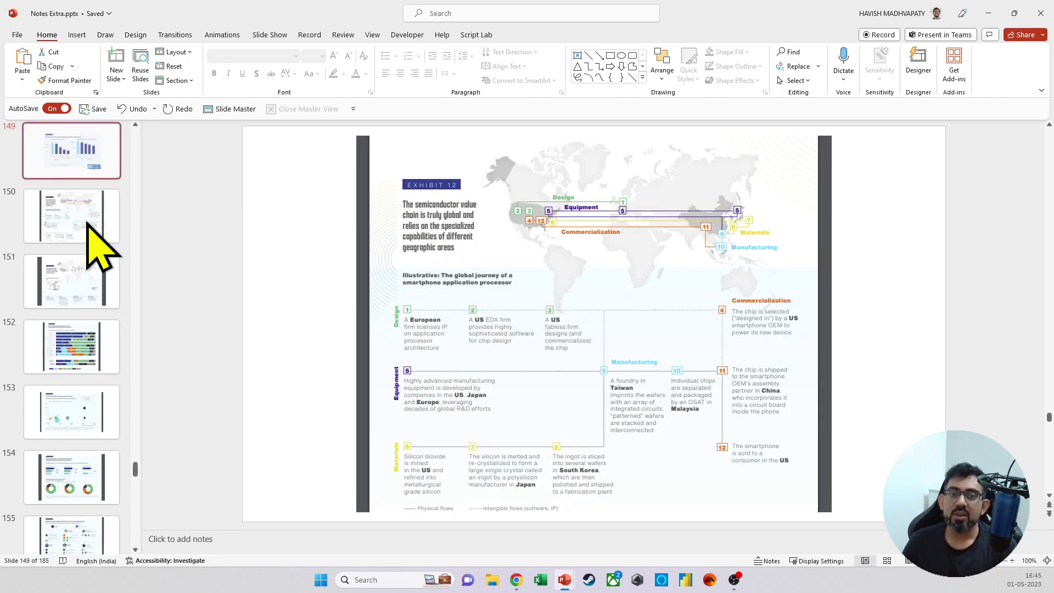
{"action": "key", "text": "Up"}
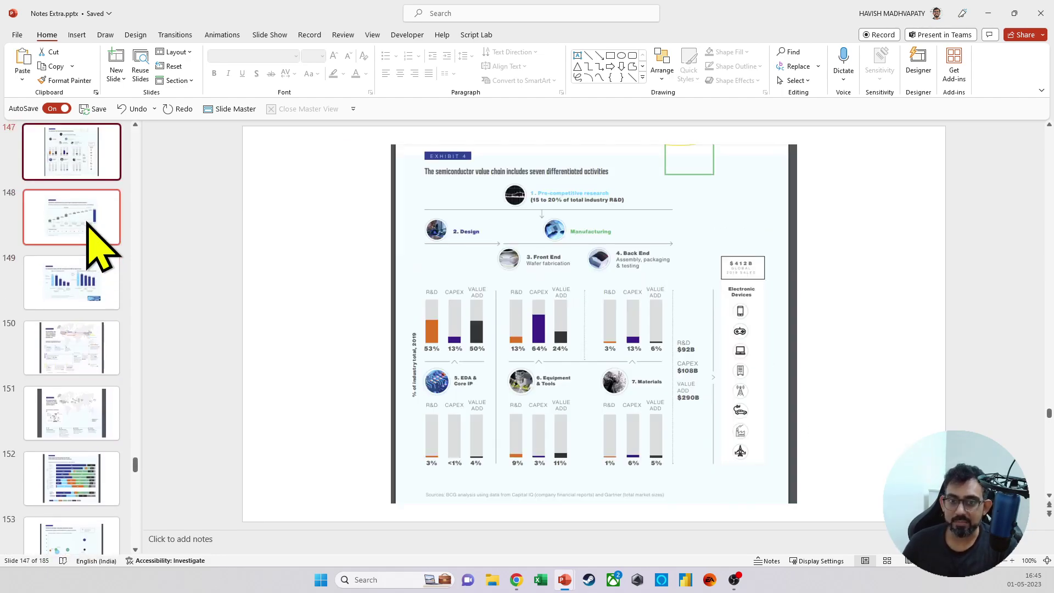
{"action": "key", "text": "alt+Tab"}
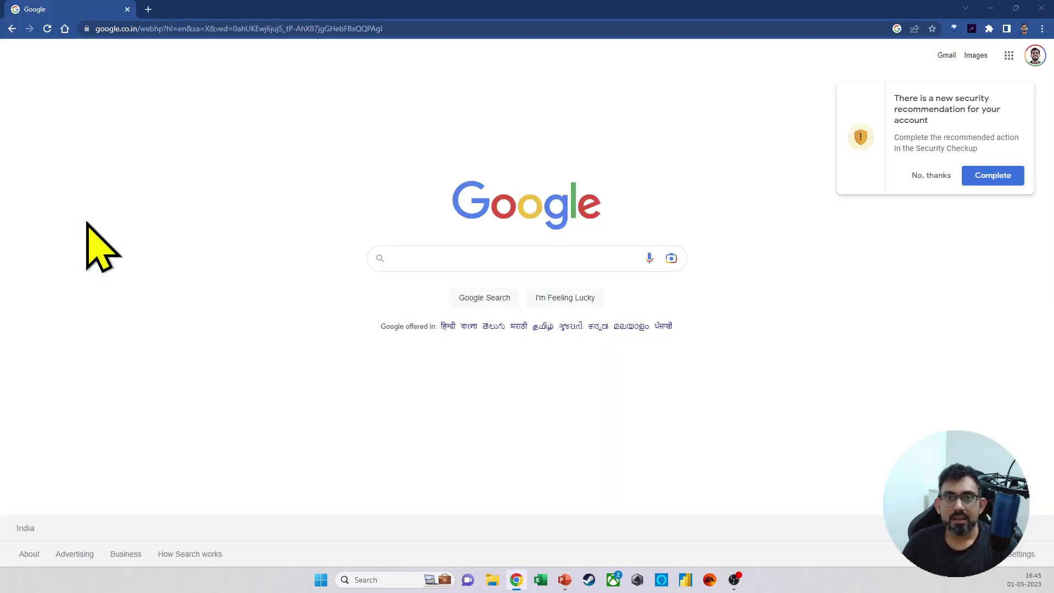
{"action": "key", "text": "alt+Tab"}
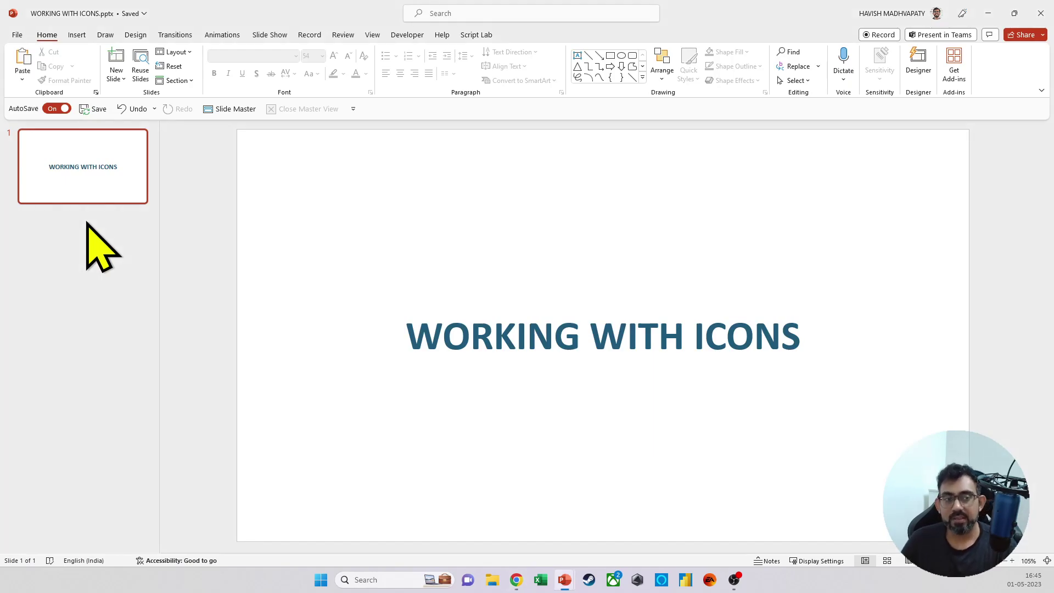
Step: Insert a new slide after the title slide and delete its placeholders
{"action": "left_click", "coordinate": [87, 225]}
{"action": "key", "text": "Return"}
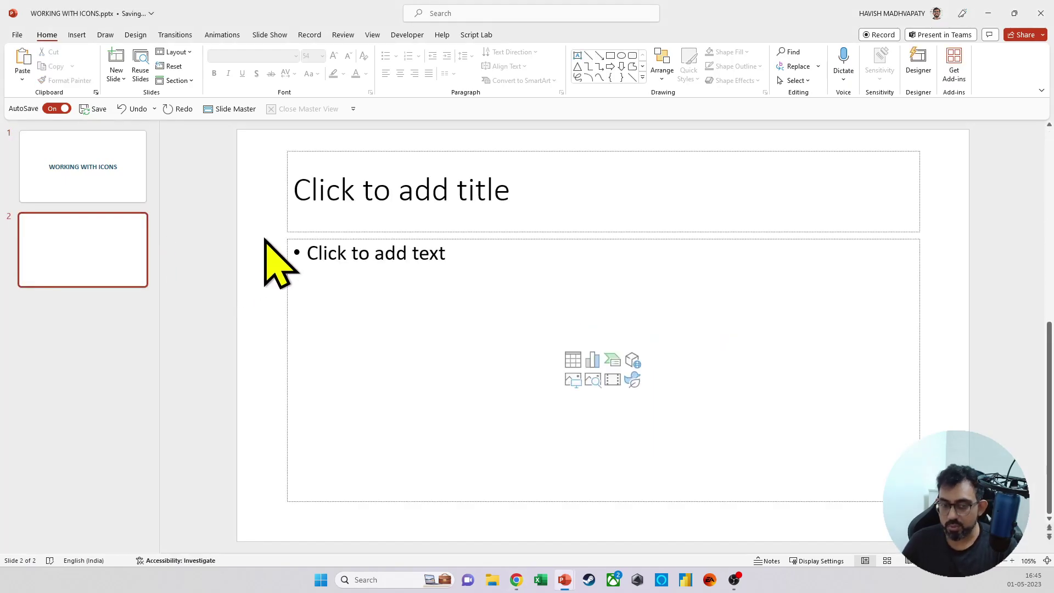
{"action": "key", "text": "Delete"}
{"action": "key", "text": "Delete"}
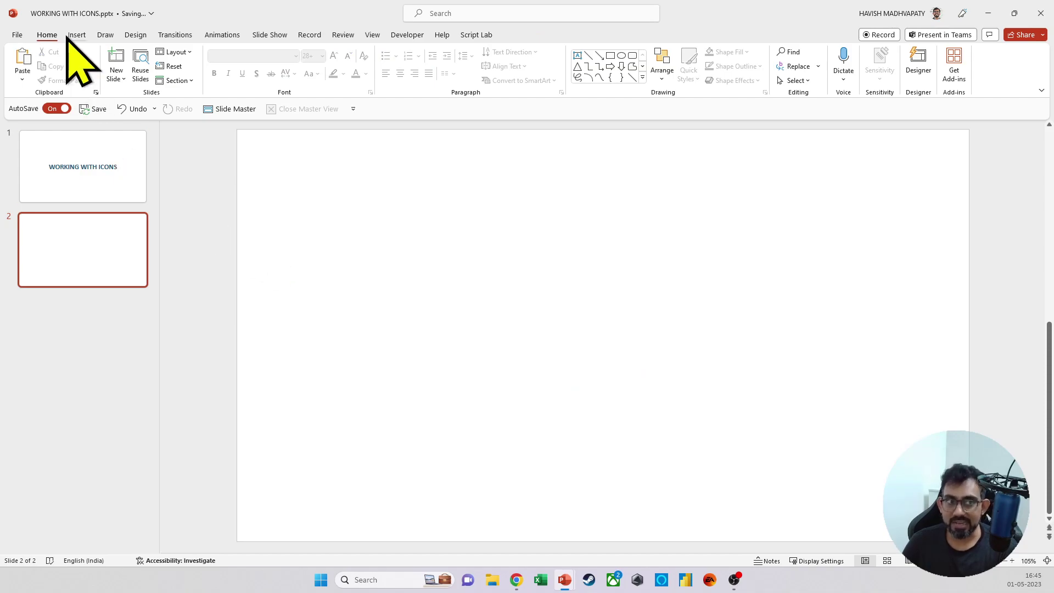
{"action": "left_click", "coordinate": [68, 33]}
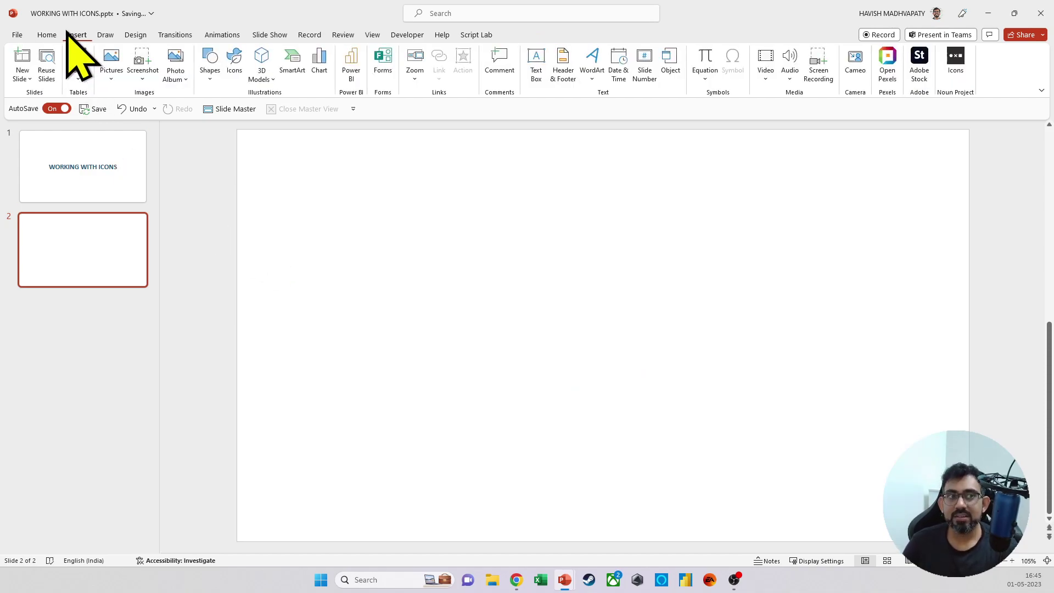
Step: Open the Icons library in Stock Images and scroll through the icons
{"action": "left_click", "coordinate": [209, 77]}
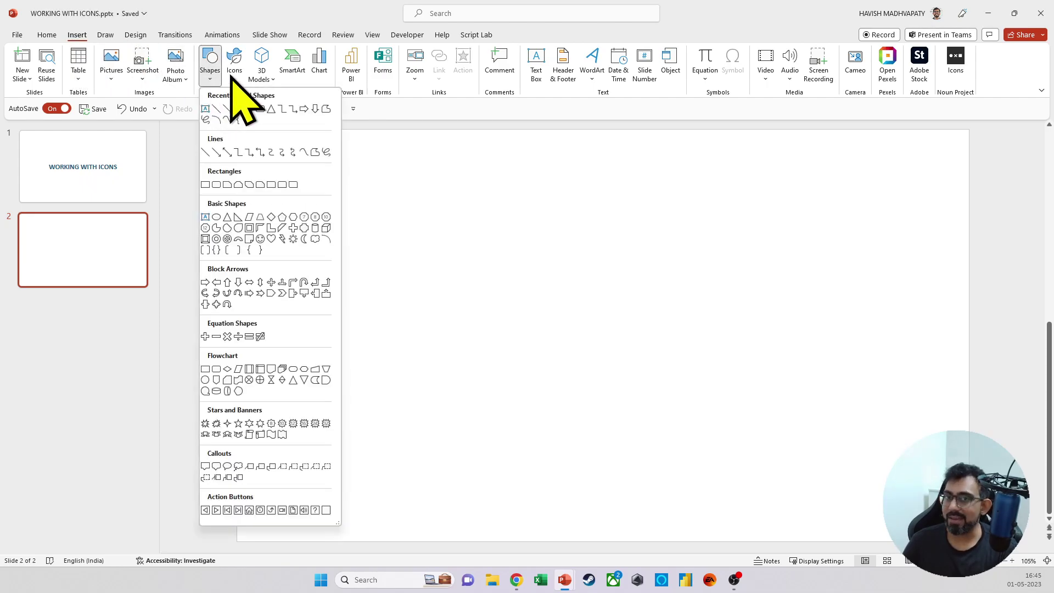
{"action": "left_click", "coordinate": [233, 76]}
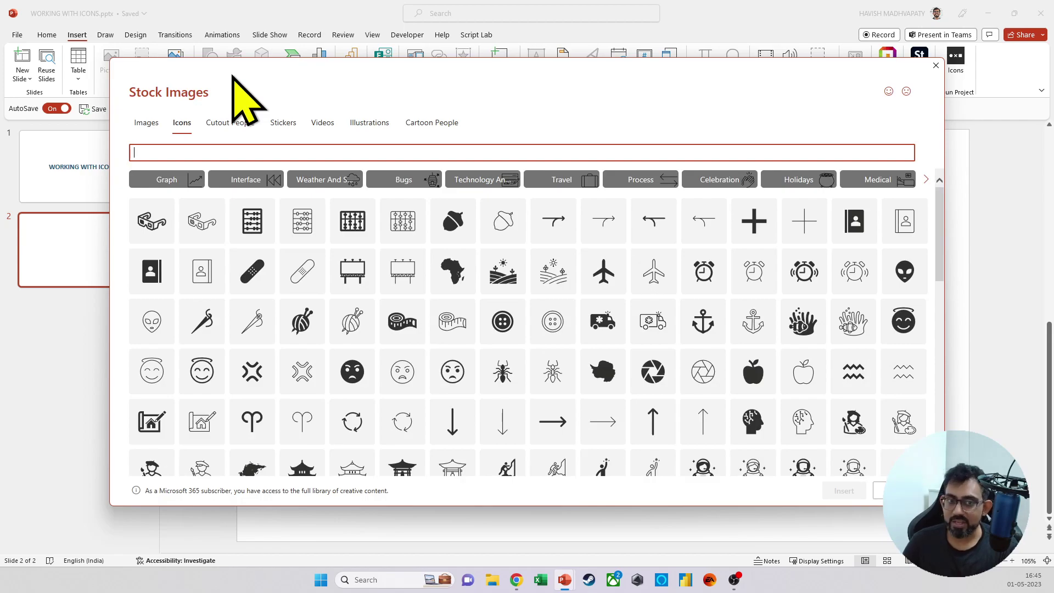
{"action": "scroll", "coordinate": [564, 390], "scroll_direction": "down", "scroll_amount": 10}
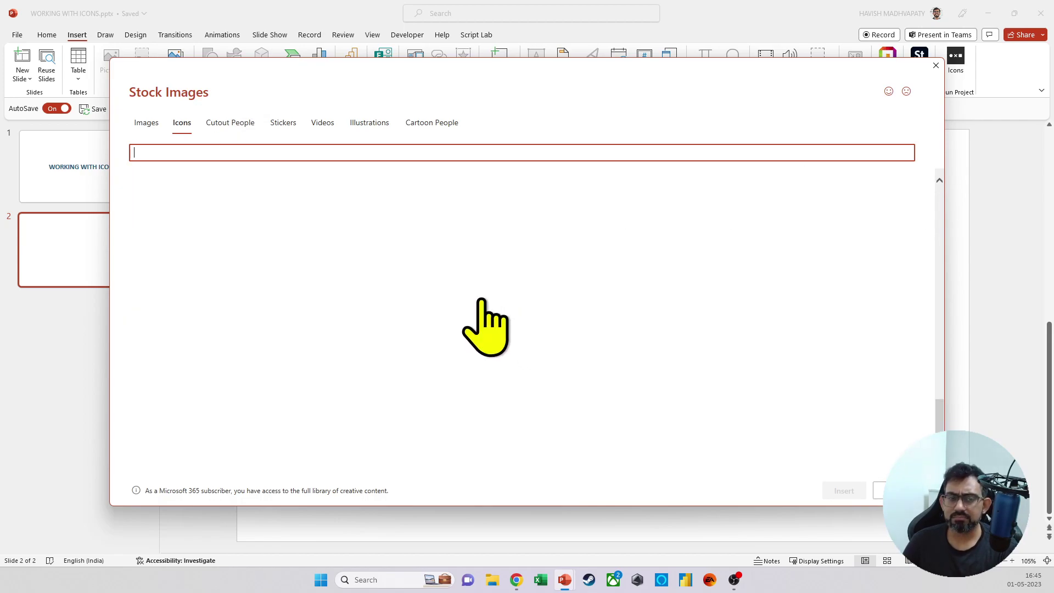
{"action": "scroll", "coordinate": [482, 301], "scroll_direction": "up", "scroll_amount": 15}
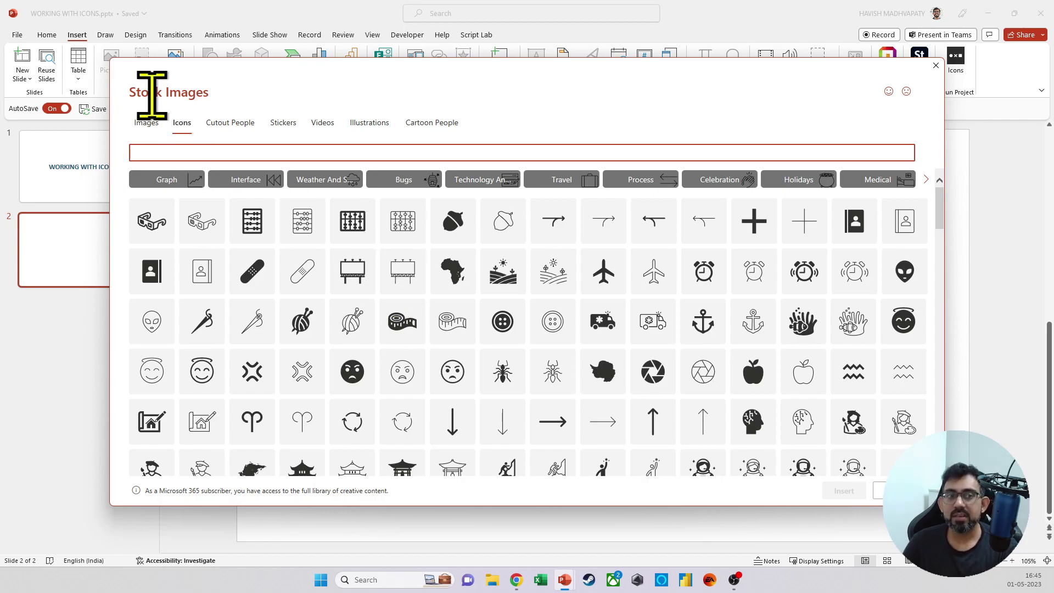
Step: Search Cutout People for 'indinan', 'sitting', 'walking', then 'upset'
{"action": "left_click", "coordinate": [231, 124]}
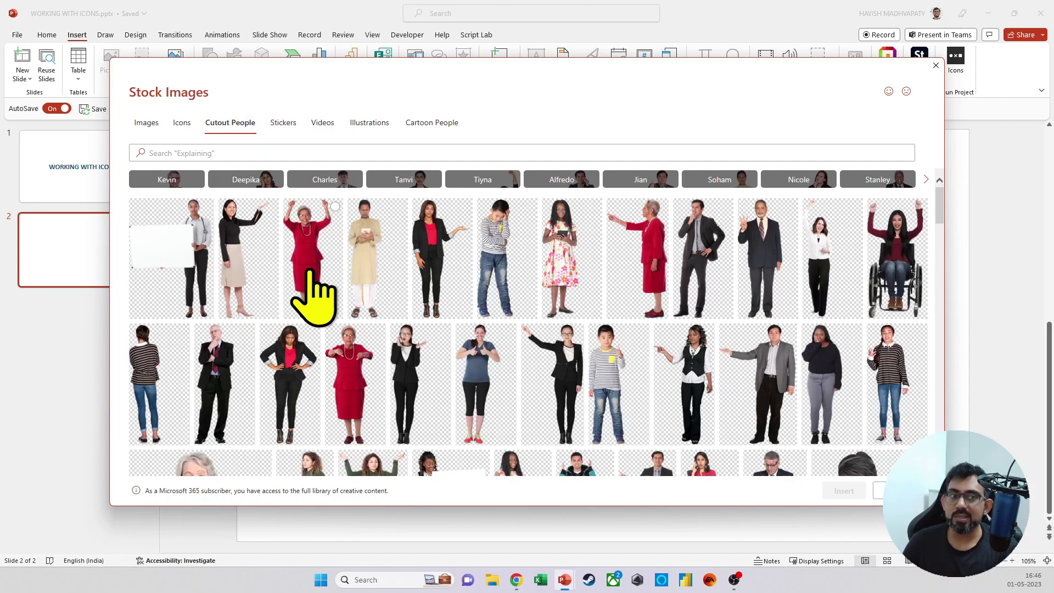
{"action": "left_click", "coordinate": [248, 156]}
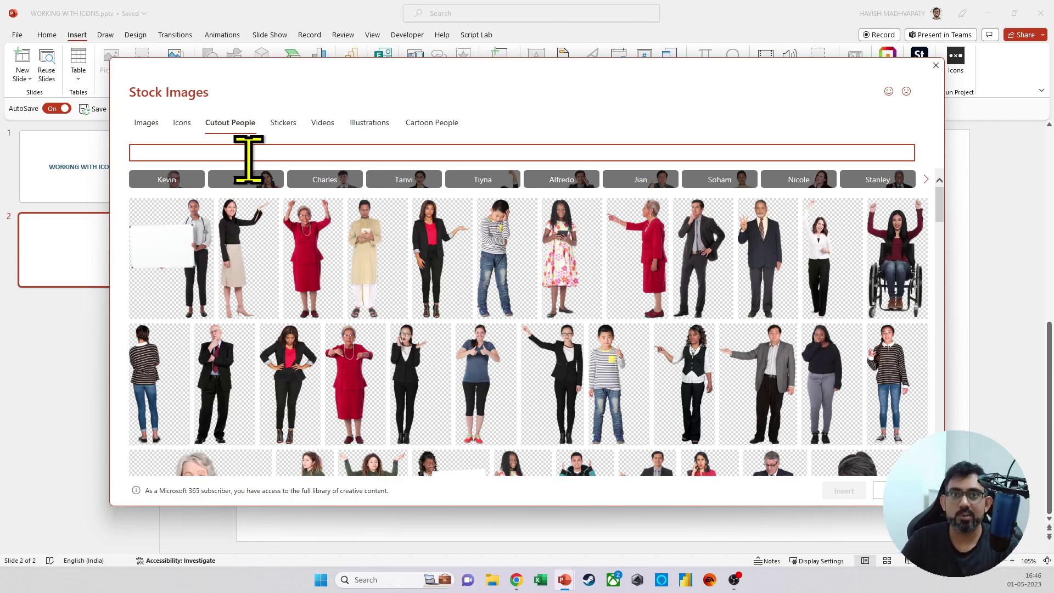
{"action": "type", "text": "indin"}
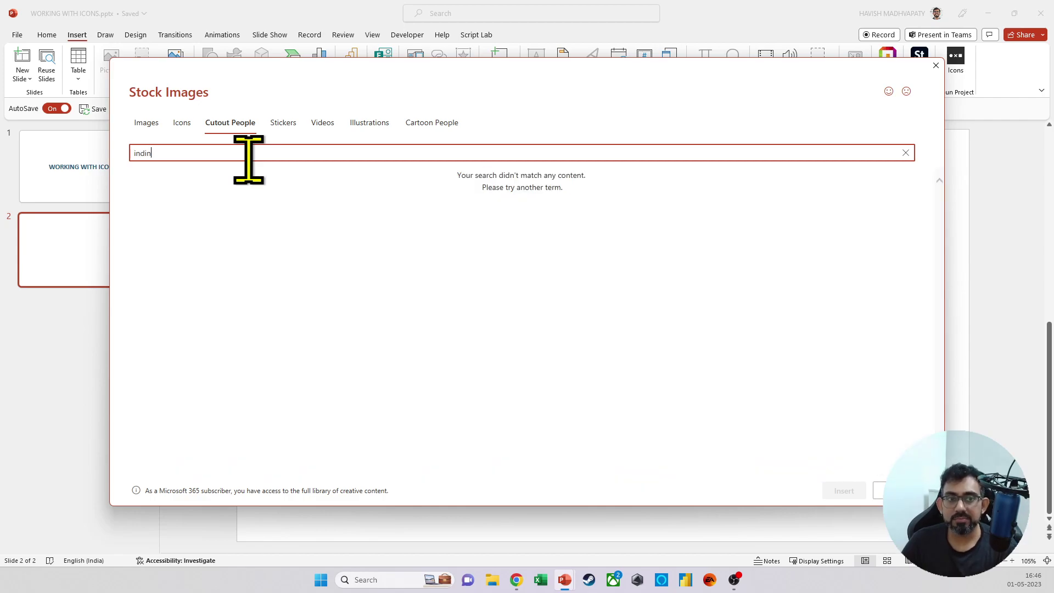
{"action": "key", "text": "BackSpace"}
{"action": "type", "text": "an"}
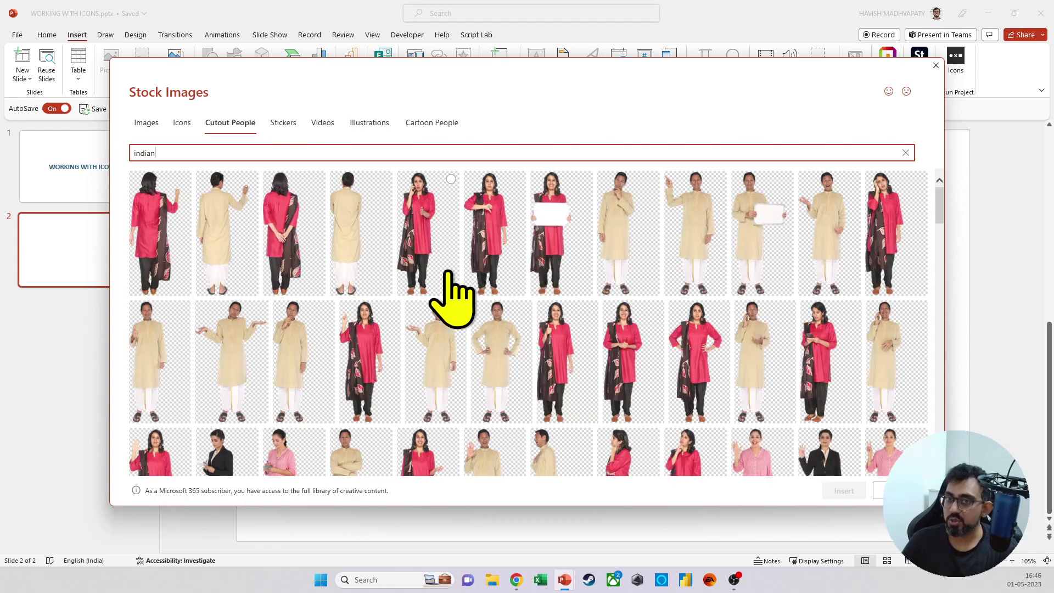
{"action": "double_click", "coordinate": [296, 153]}
{"action": "type", "text": "sitting"}
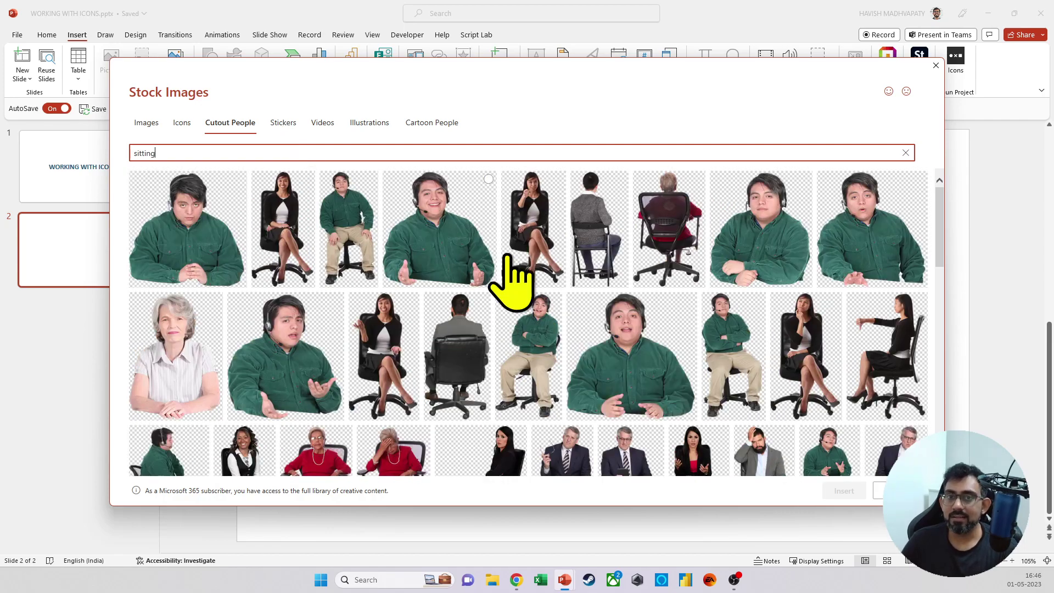
{"action": "double_click", "coordinate": [252, 153]}
{"action": "type", "text": "walking"}
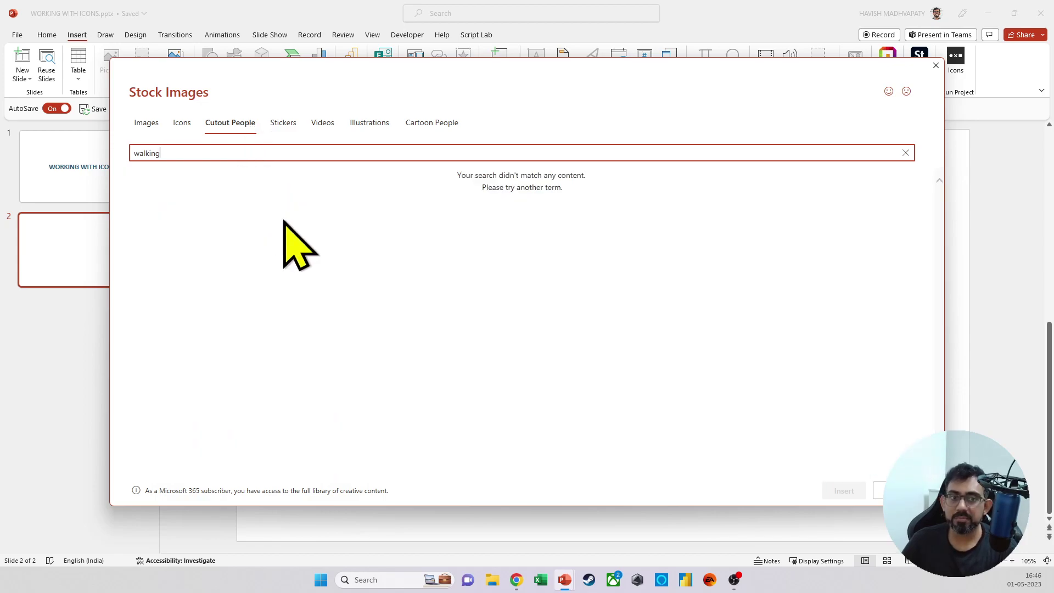
{"action": "key", "text": "BackSpace"}
{"action": "key", "text": "BackSpace"}
{"action": "key", "text": "BackSpace"}
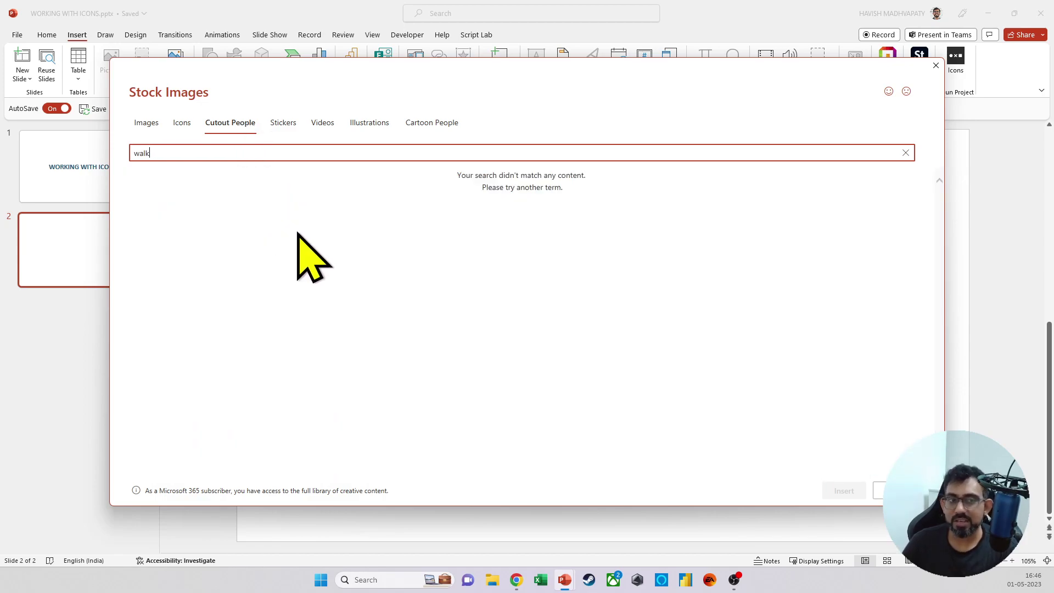
{"action": "key", "text": "BackSpace"}
{"action": "key", "text": "BackSpace"}
{"action": "key", "text": "BackSpace"}
{"action": "key", "text": "BackSpace"}
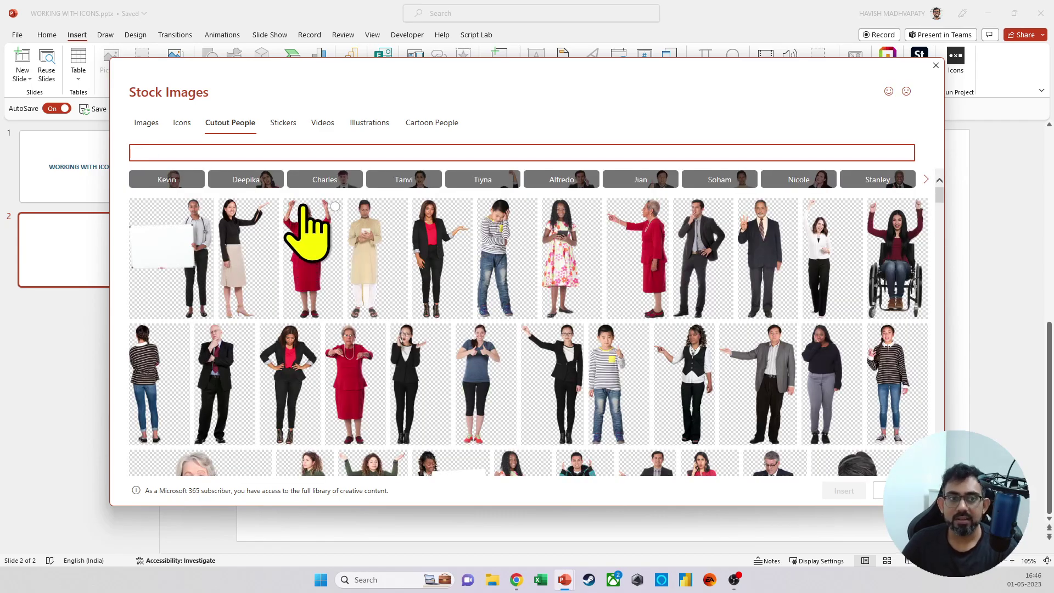
{"action": "type", "text": "upset"}
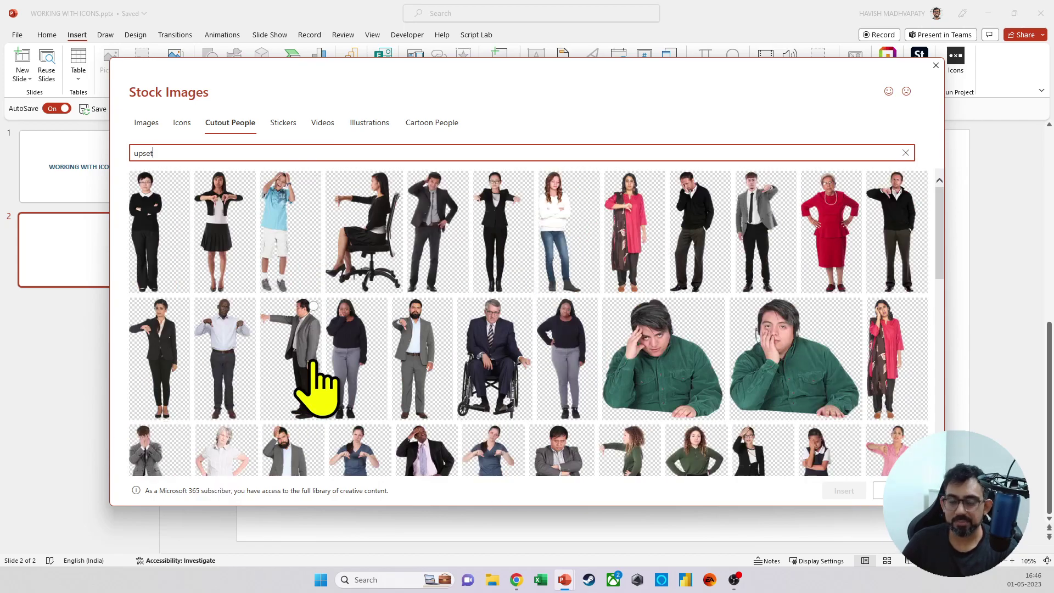
Step: Clear the search on the Stickers tab and scroll the full sticker collection before opening Videos
{"action": "left_click", "coordinate": [284, 124]}
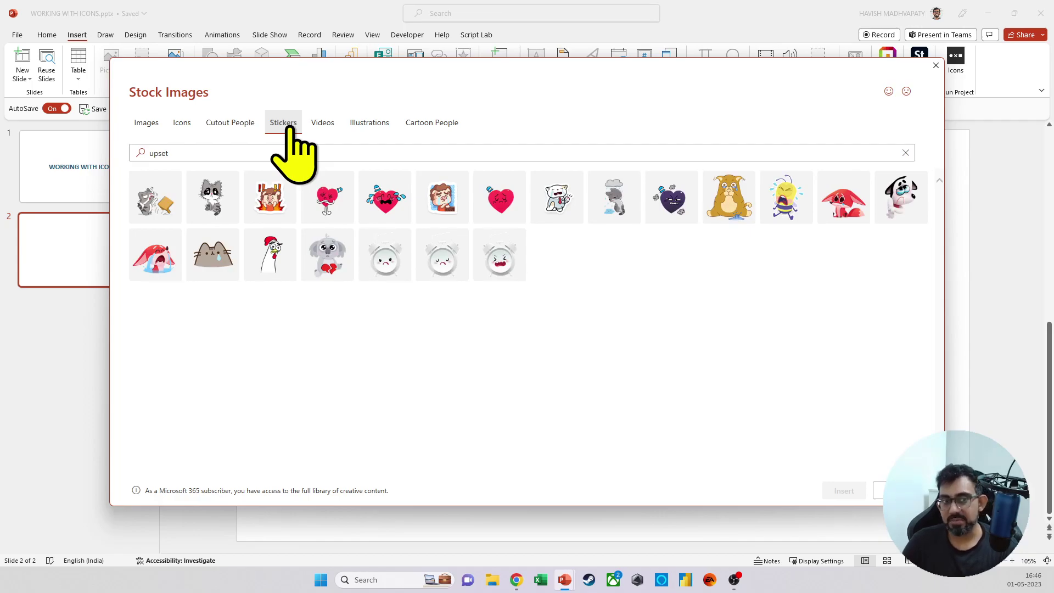
{"action": "left_click_drag", "start_coordinate": [286, 153], "coordinate": [6, 153]}
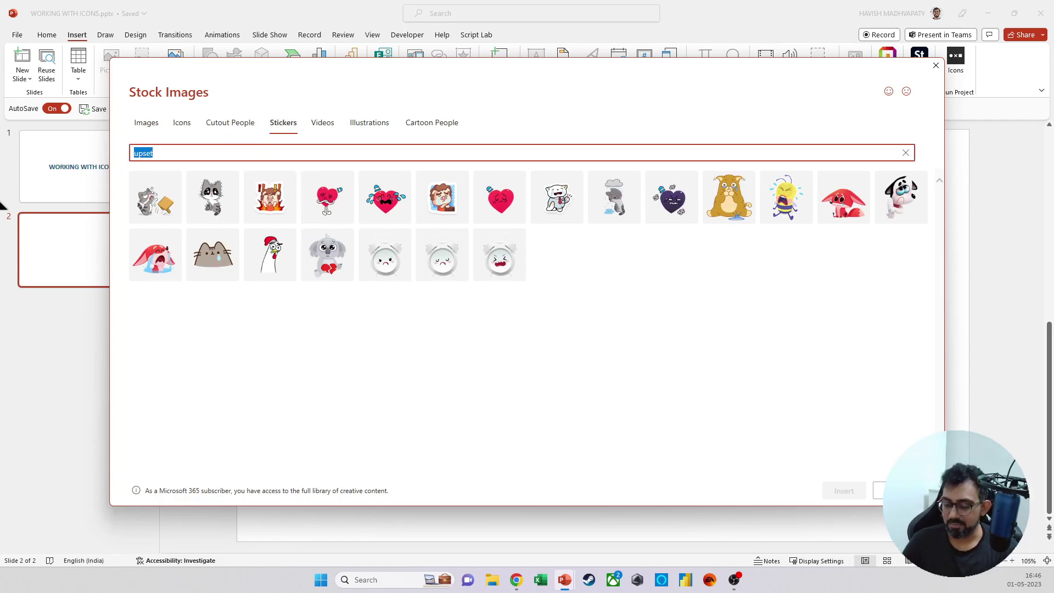
{"action": "key", "text": "BackSpace"}
{"action": "scroll", "coordinate": [341, 351], "scroll_direction": "down", "scroll_amount": 3}
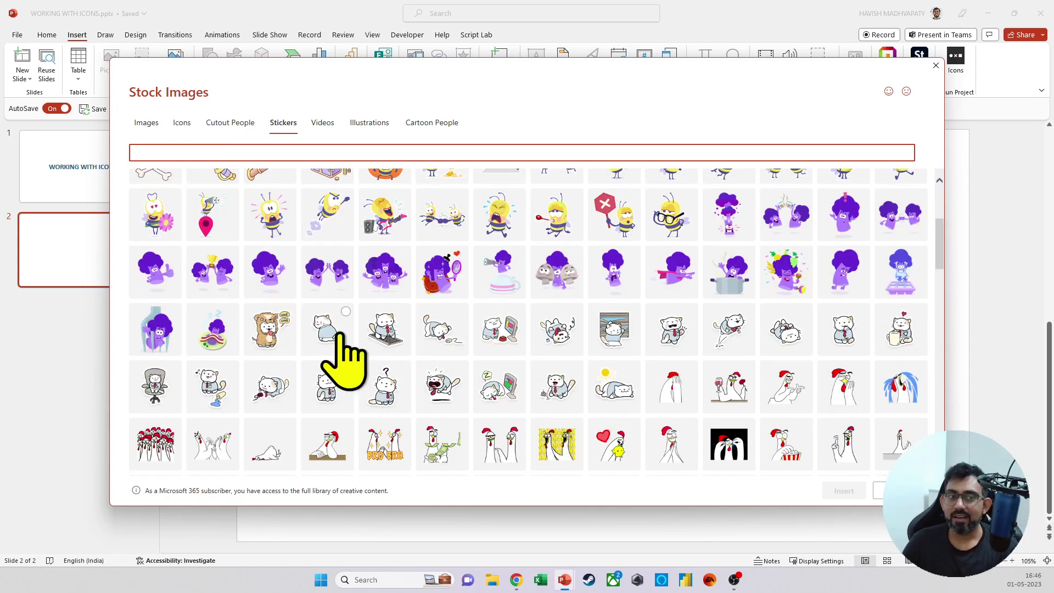
{"action": "scroll", "coordinate": [339, 335], "scroll_direction": "down", "scroll_amount": 4}
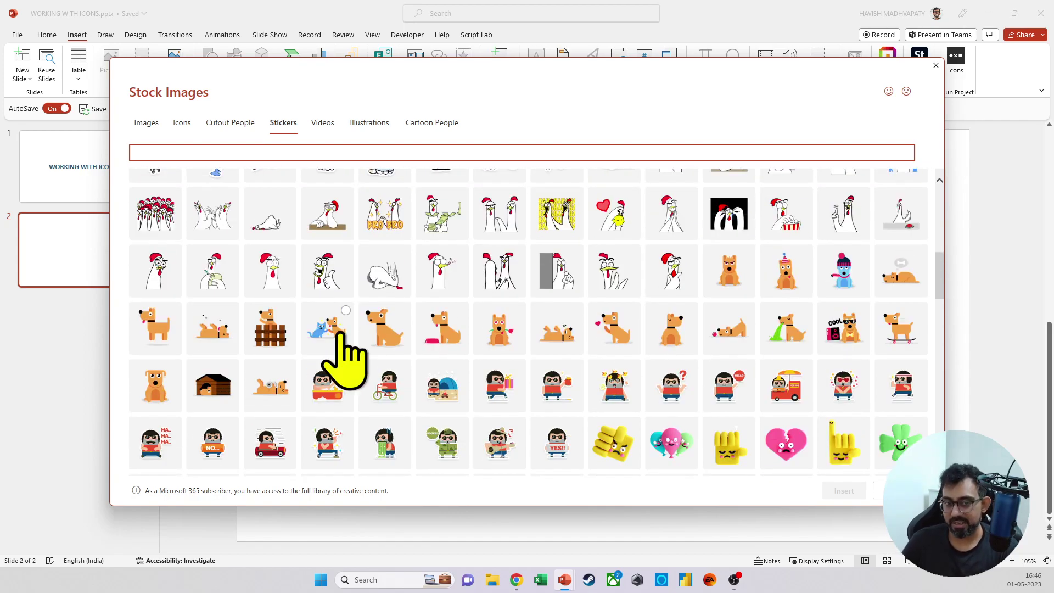
{"action": "scroll", "coordinate": [340, 332], "scroll_direction": "down", "scroll_amount": 1}
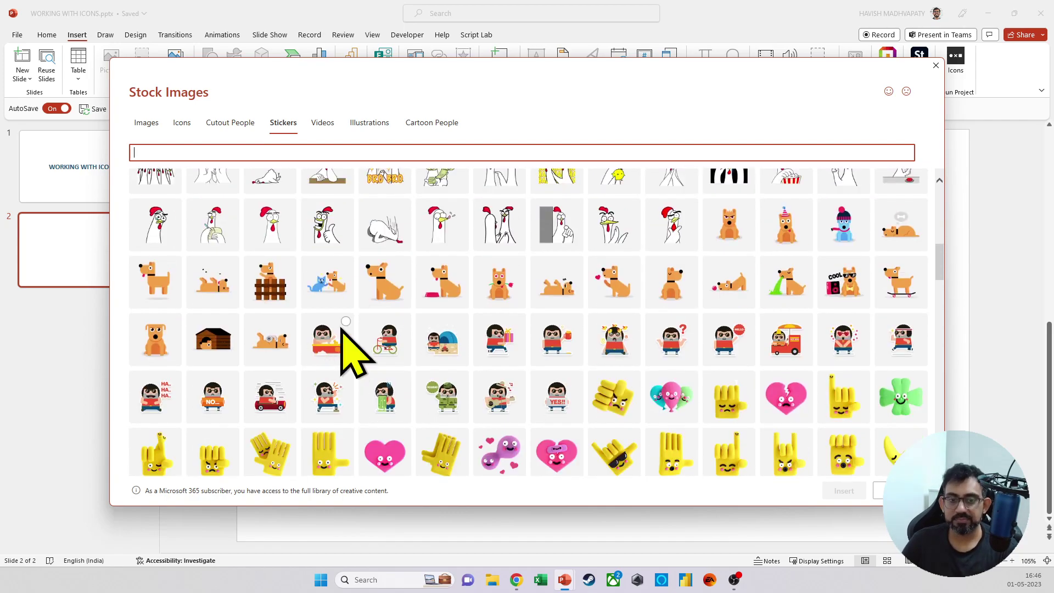
{"action": "left_click", "coordinate": [326, 125]}
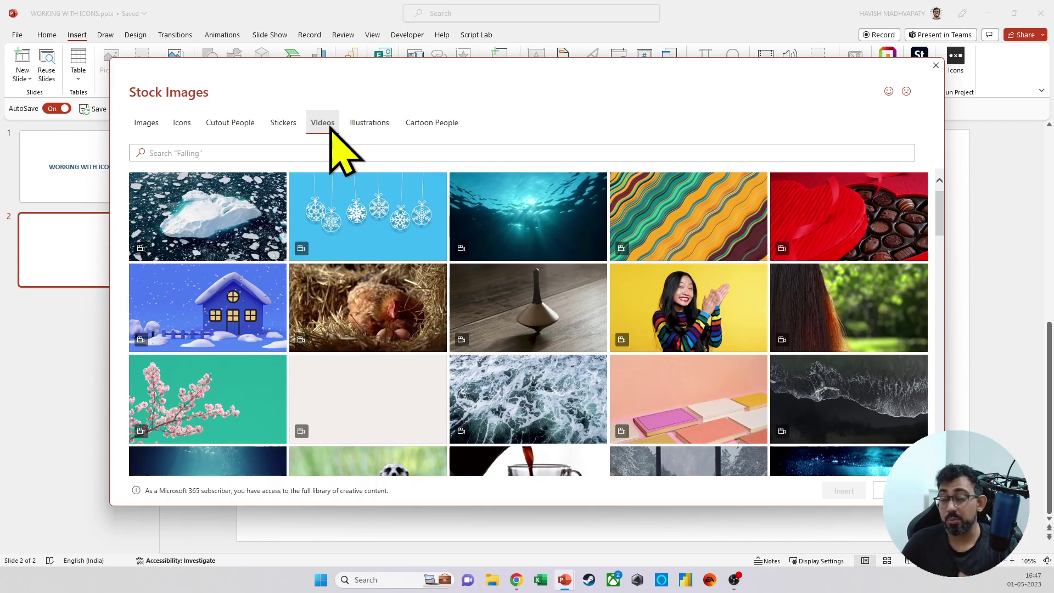
Step: Scroll through the yellow-and-grey stock Illustrations collection
{"action": "left_click", "coordinate": [362, 133]}
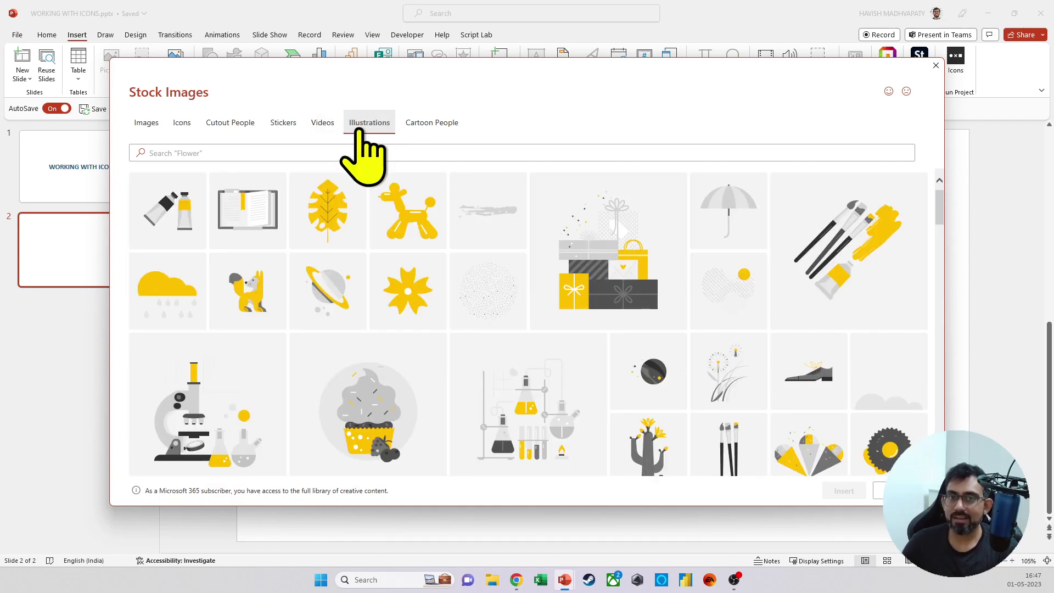
{"action": "scroll", "coordinate": [326, 270], "scroll_direction": "down", "scroll_amount": 3}
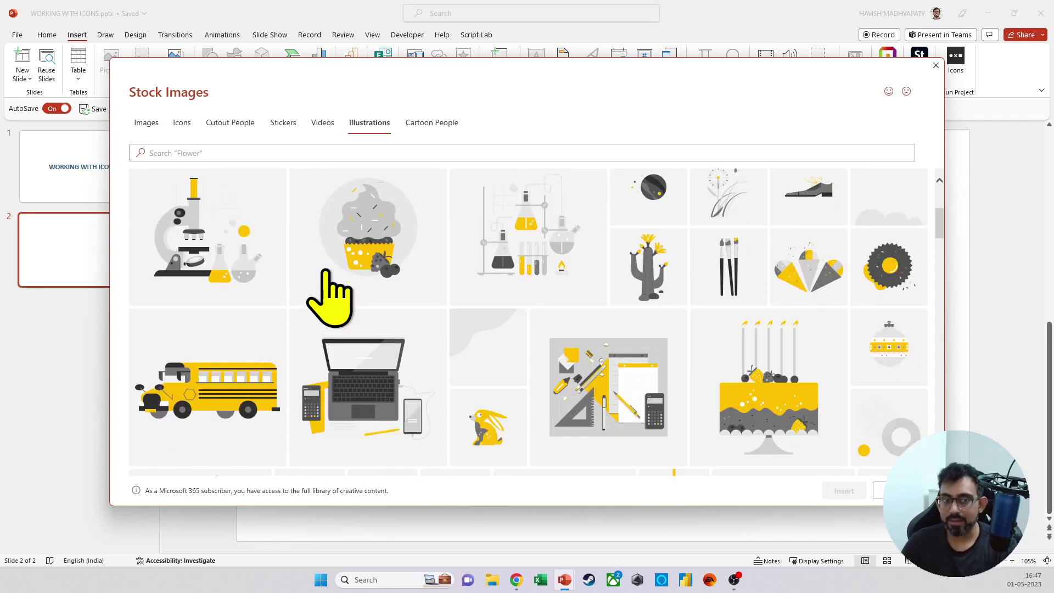
{"action": "scroll", "coordinate": [439, 296], "scroll_direction": "down", "scroll_amount": 3}
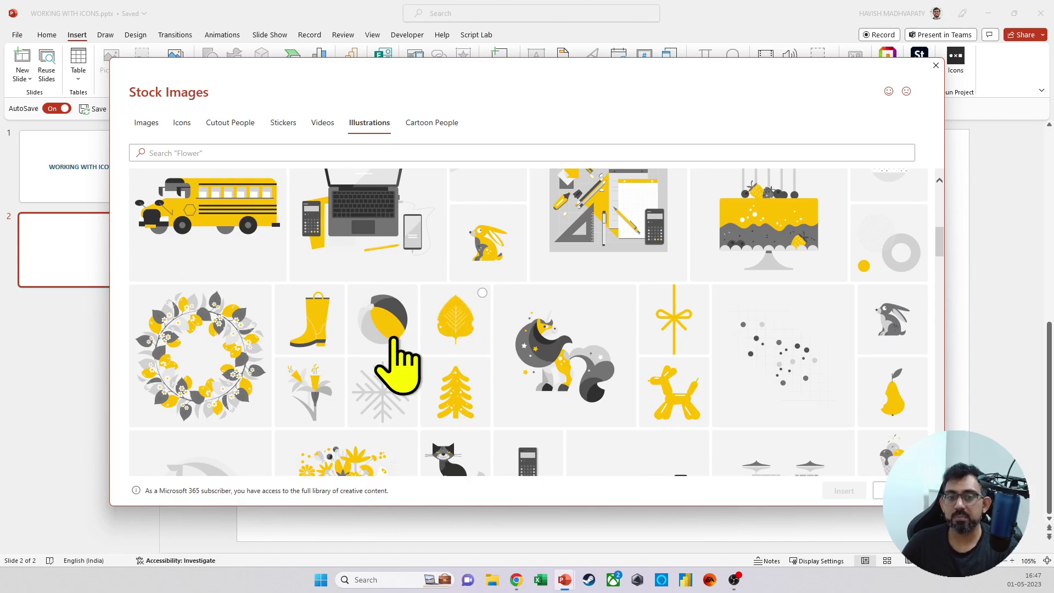
Step: In Cartoon People, select the hat-wearing head and the glasses face features
{"action": "left_click", "coordinate": [425, 126]}
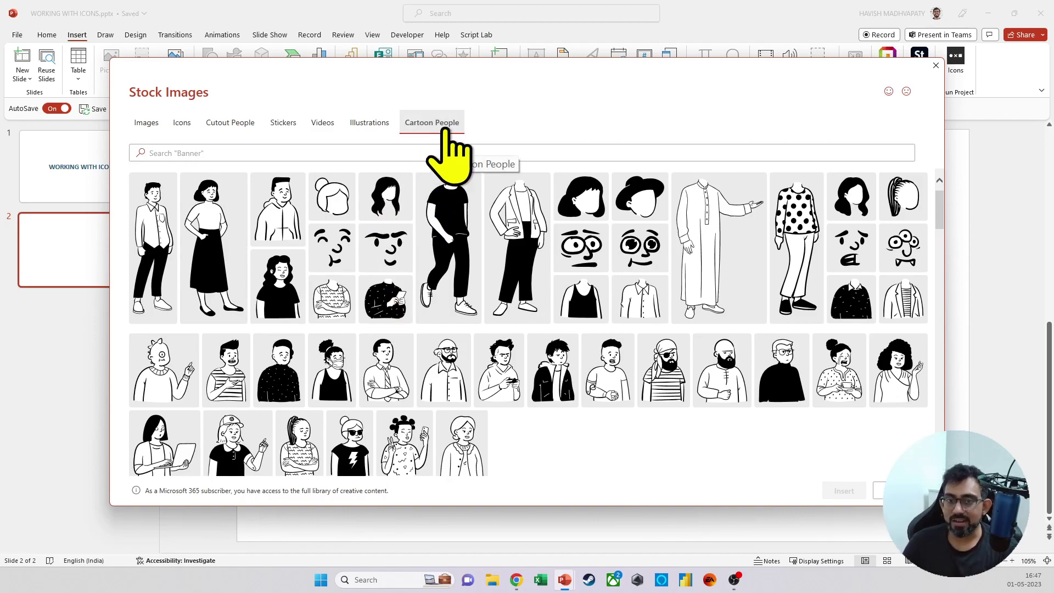
{"action": "left_click", "coordinate": [648, 200]}
{"action": "left_click", "coordinate": [587, 259]}
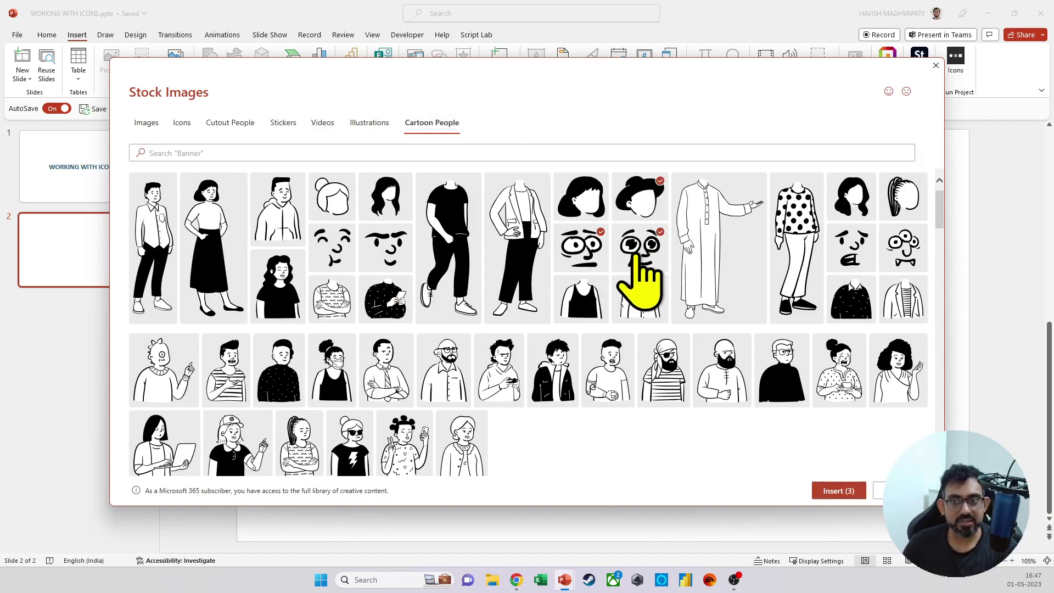
Step: Insert the cartoon graphics, move the hat head left and copy it to the right
{"action": "left_click", "coordinate": [830, 489]}
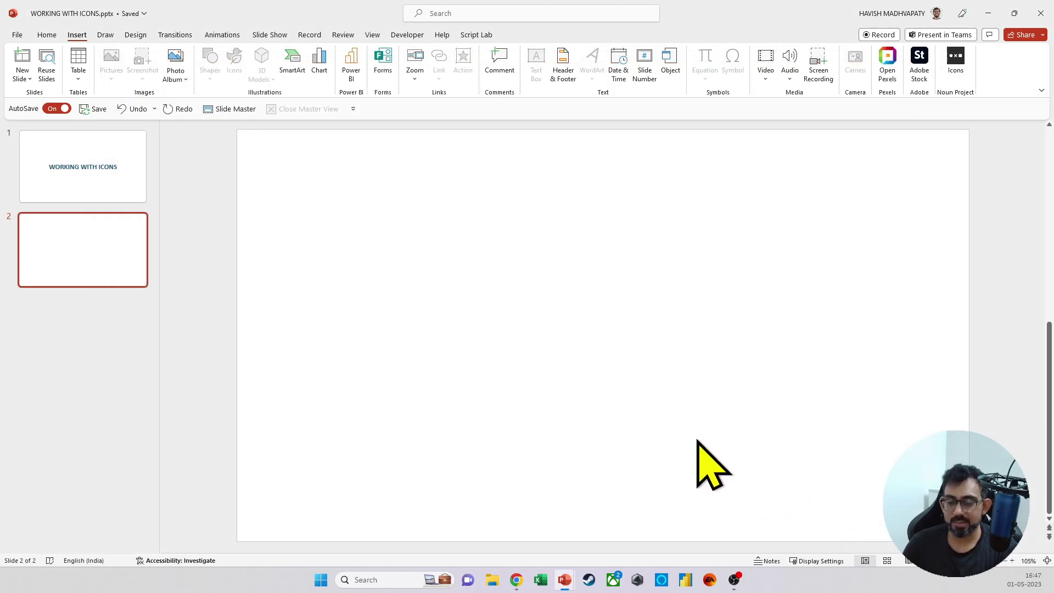
{"action": "left_click_drag", "start_coordinate": [614, 321], "coordinate": [453, 365]}
{"action": "left_click_drag", "start_coordinate": [623, 352], "coordinate": [737, 231]}
{"action": "left_click_drag", "start_coordinate": [372, 302], "coordinate": [748, 290]}
{"action": "left_click_drag", "start_coordinate": [529, 162], "coordinate": [906, 499]}
{"action": "left_click_drag", "start_coordinate": [607, 372], "coordinate": [420, 349]}
{"action": "left_click", "coordinate": [508, 491]}
Step: Resize the face features to 3.83 cm height and place one face on each head
{"action": "left_click_drag", "start_coordinate": [406, 310], "coordinate": [401, 303]}
{"action": "left_click_drag", "start_coordinate": [454, 226], "coordinate": [409, 279]}
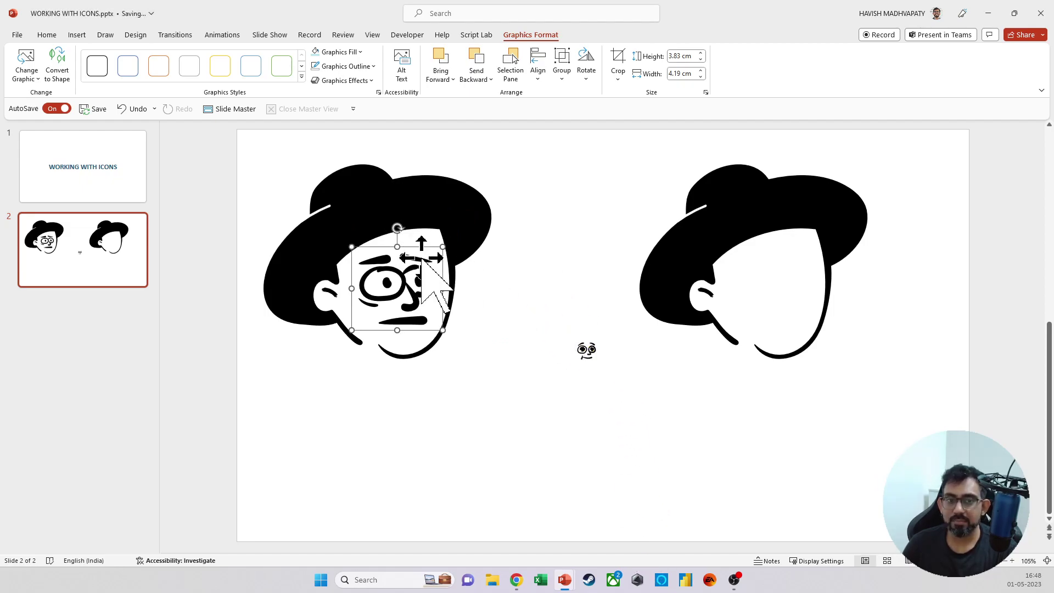
{"action": "left_click", "coordinate": [586, 350]}
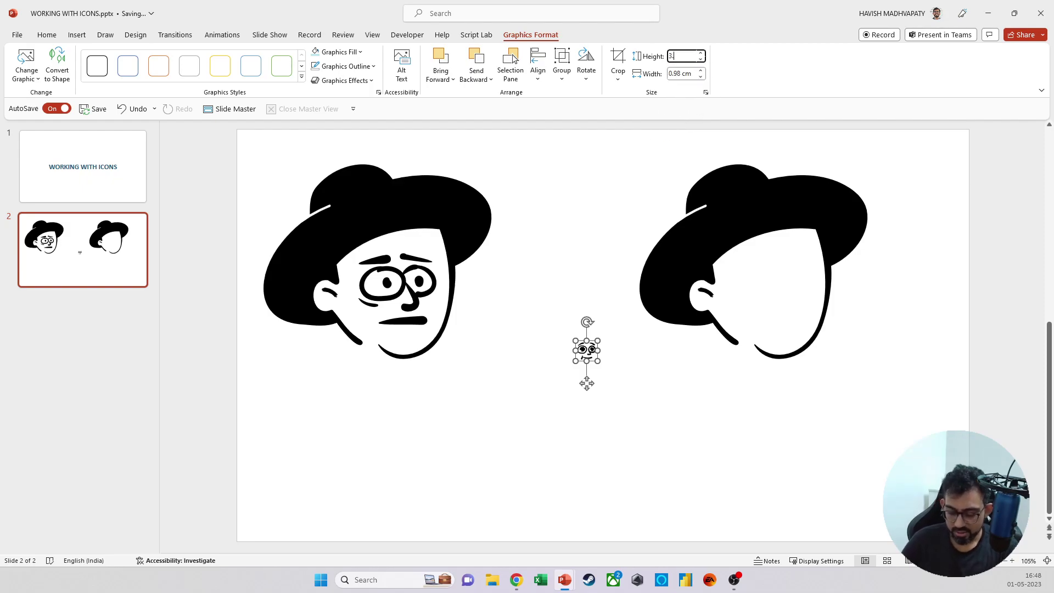
{"action": "type", "text": "3.83"}
{"action": "key", "text": "Return"}
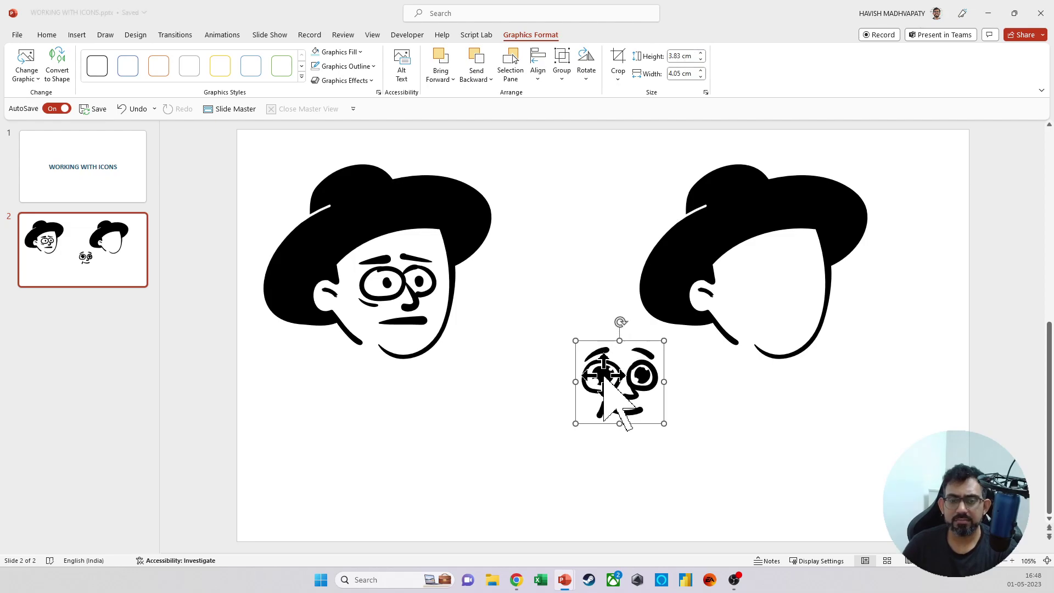
{"action": "left_click_drag", "start_coordinate": [616, 377], "coordinate": [777, 306]}
{"action": "key", "text": "ctrl+v"}
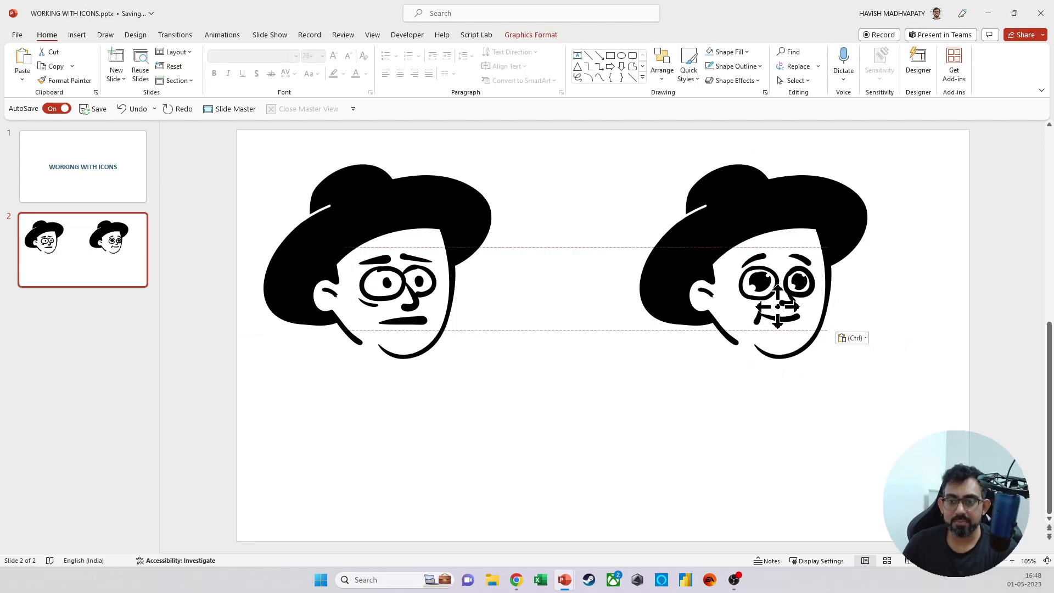
{"action": "left_click", "coordinate": [809, 433]}
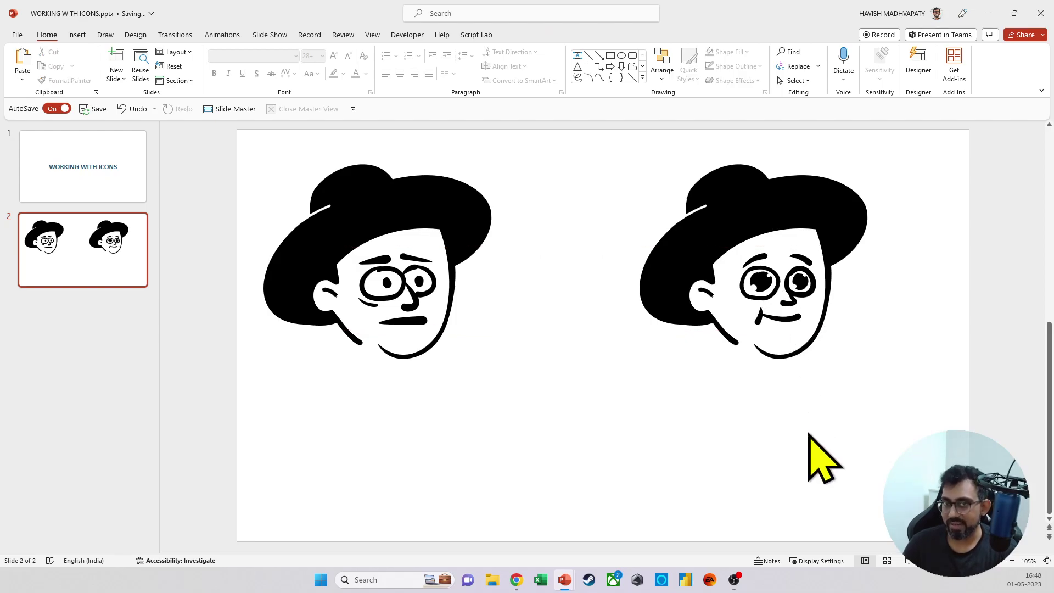
Step: Duplicate slide 2 as slide 3, then clear all graphics from slide 2
{"action": "left_click", "coordinate": [90, 273]}
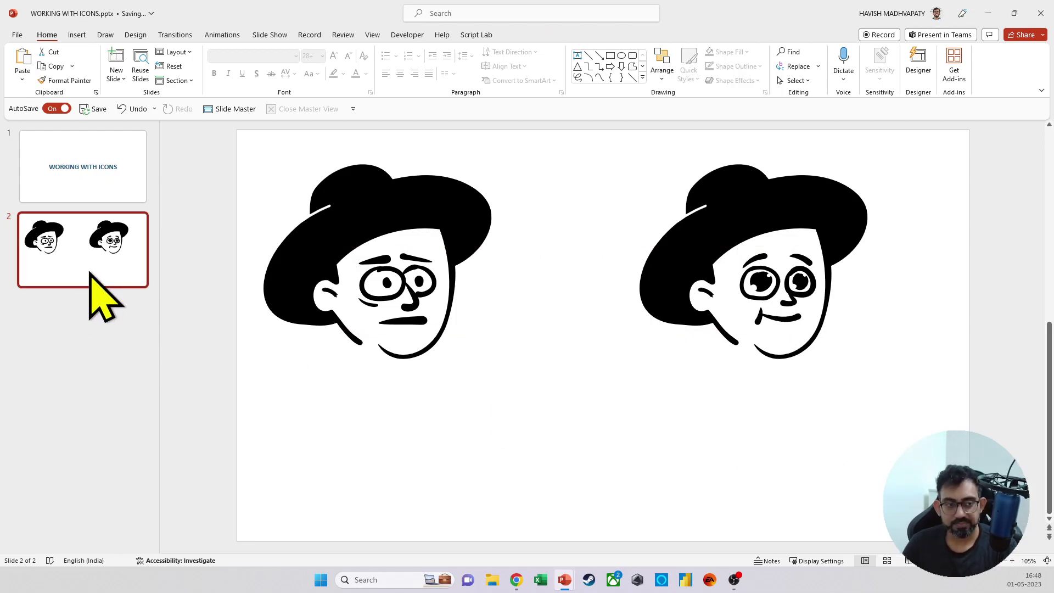
{"action": "key", "text": "ctrl+d"}
{"action": "left_click", "coordinate": [106, 254]}
{"action": "left_click", "coordinate": [436, 275]}
{"action": "key", "text": "Delete"}
{"action": "left_click_drag", "start_coordinate": [941, 470], "coordinate": [212, 148]}
{"action": "key", "text": "Delete"}
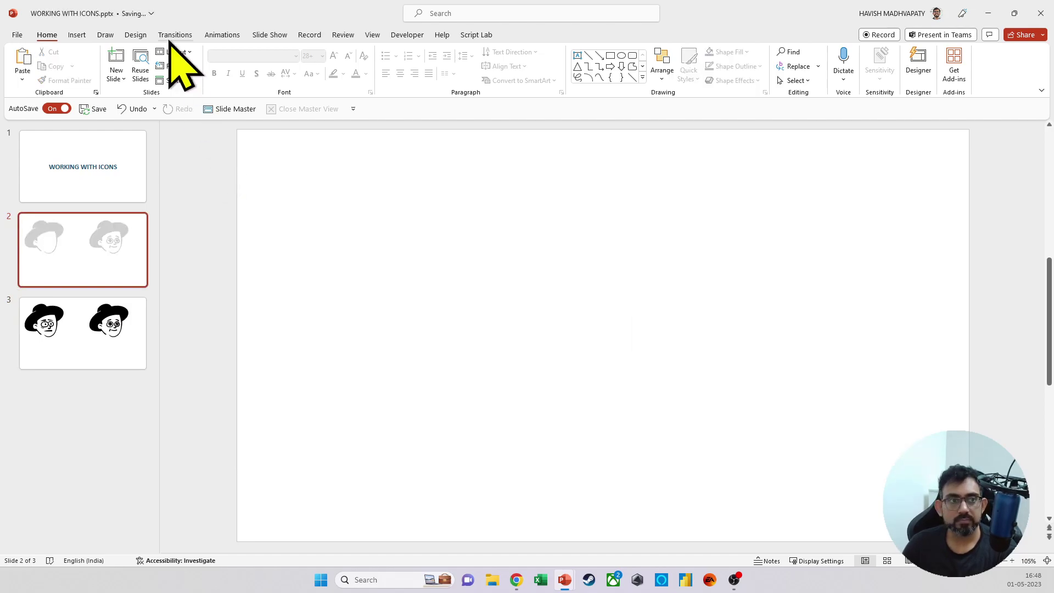
Step: Screenshot the Stock Images icon library and paste it onto slide 2
{"action": "left_click", "coordinate": [77, 35]}
{"action": "left_click", "coordinate": [234, 74]}
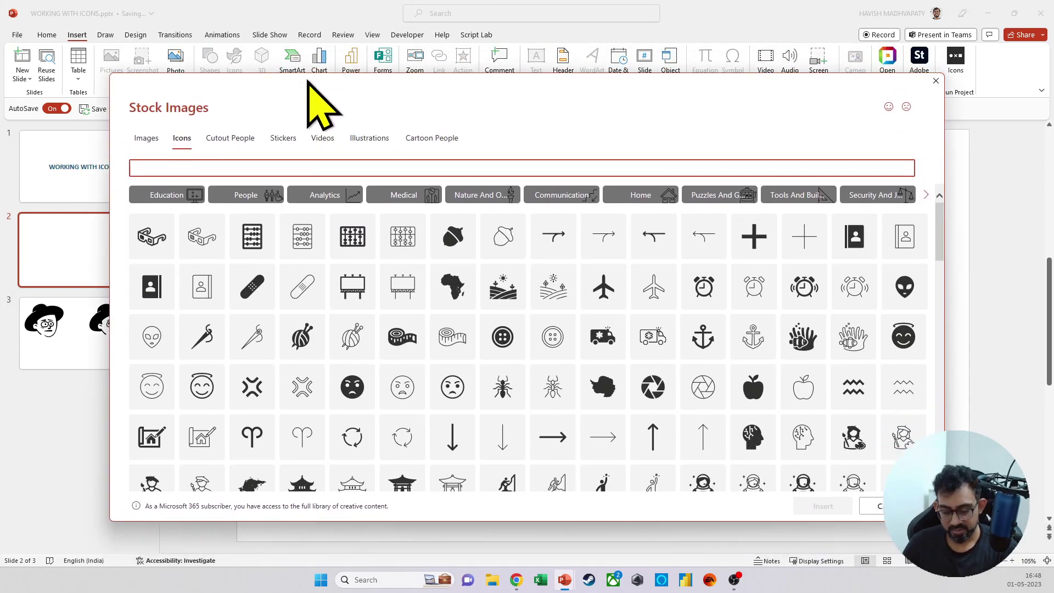
{"action": "key", "text": "super+shift+s"}
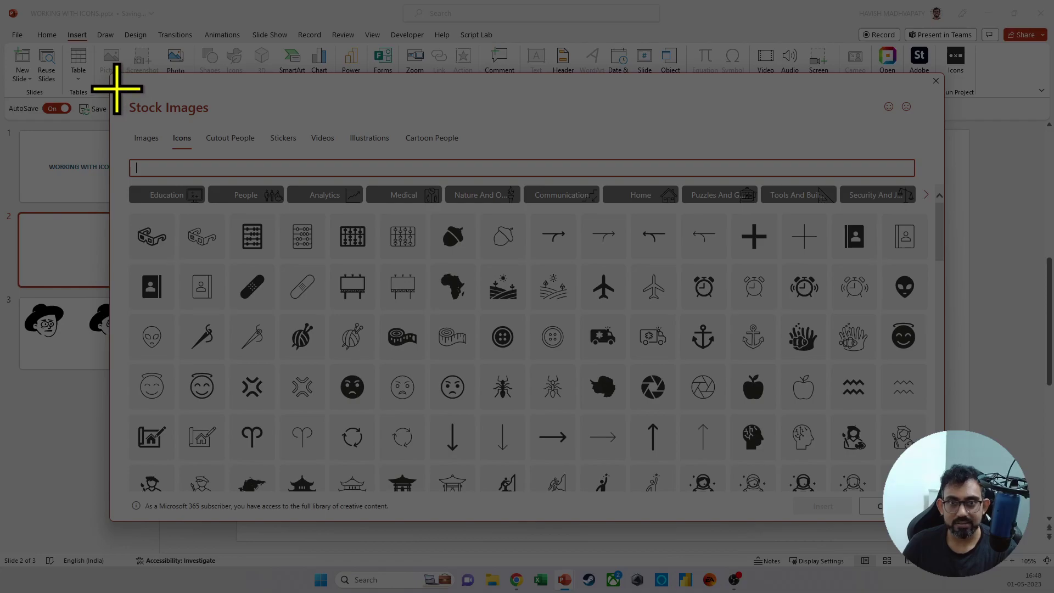
{"action": "left_click_drag", "start_coordinate": [116, 88], "coordinate": [940, 515]}
{"action": "left_click", "coordinate": [936, 81]}
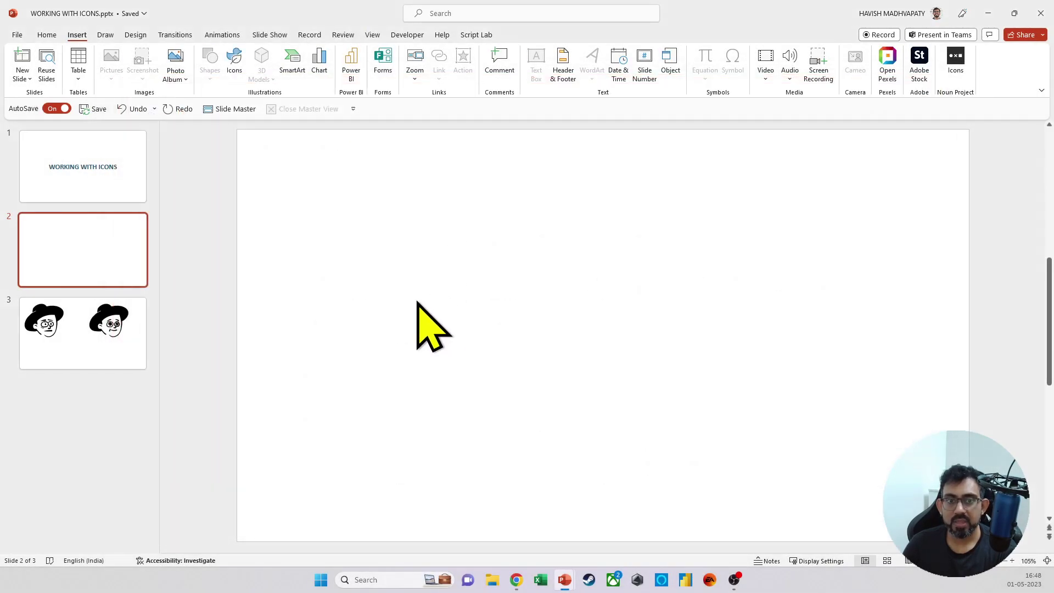
{"action": "key", "text": "ctrl+v"}
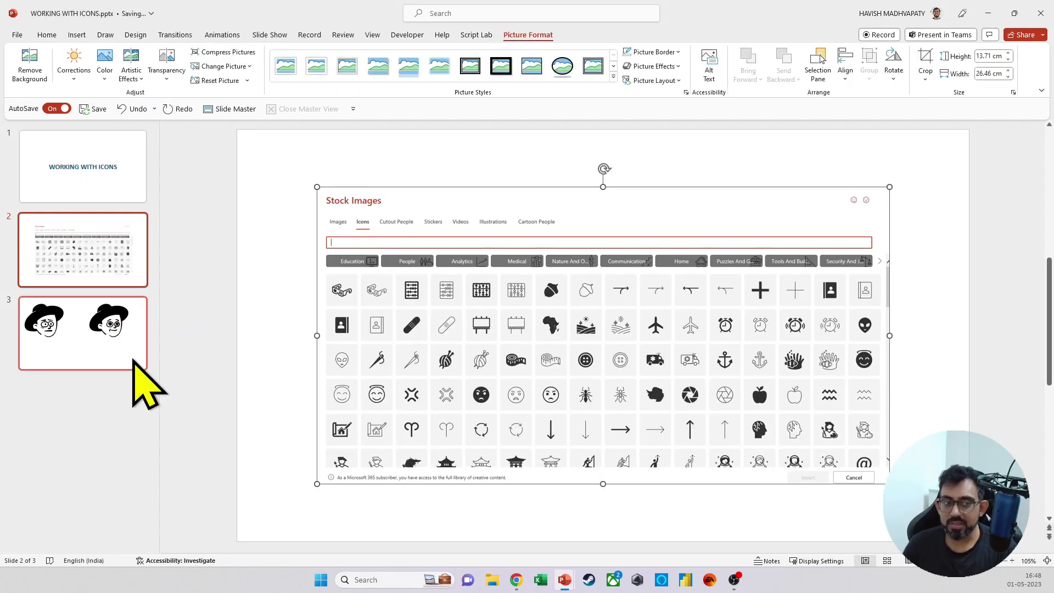
Step: Add a blank fourth slide after slide 3, deleting its placeholders
{"action": "left_click", "coordinate": [134, 360]}
{"action": "key", "text": "Return"}
{"action": "key", "text": "ctrl+a"}
{"action": "key", "text": "Delete"}
Step: Insert the brain icon with gears and a heart from the 'analytics' stock icons onto slide 4
{"action": "left_click", "coordinate": [77, 35]}
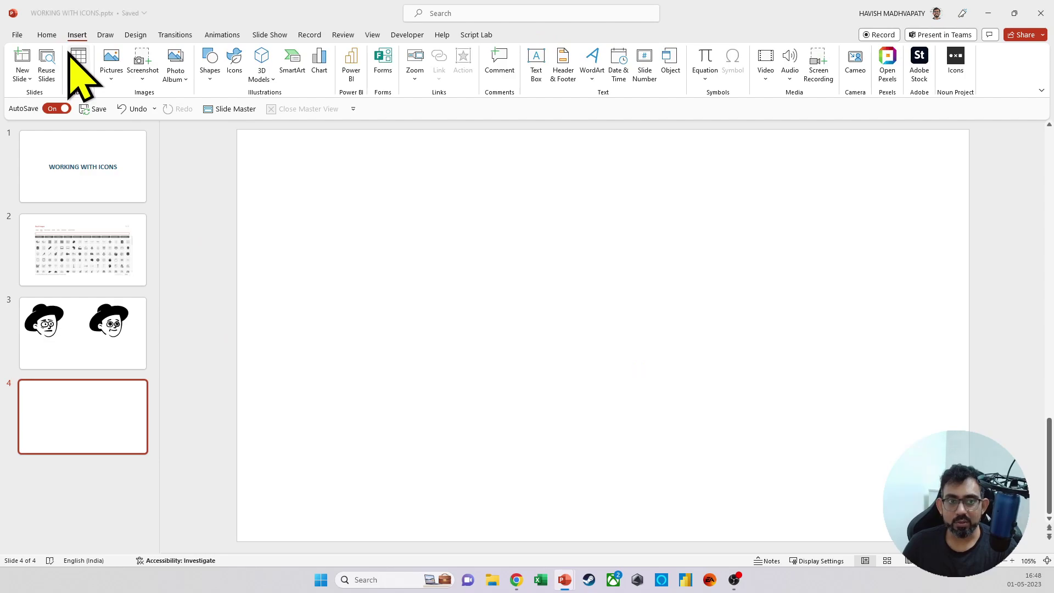
{"action": "left_click", "coordinate": [233, 68]}
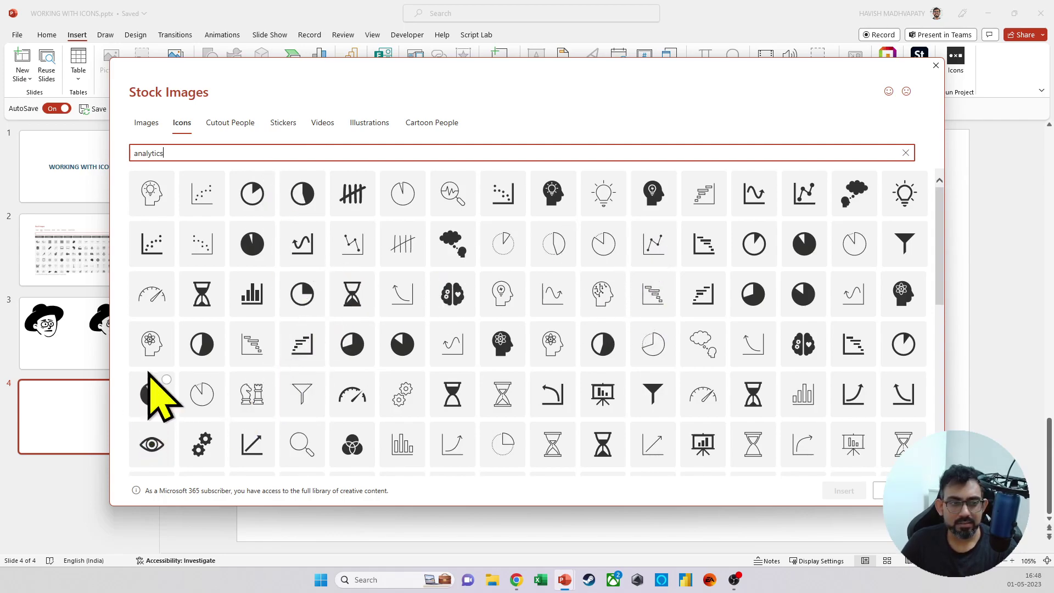
{"action": "left_click", "coordinate": [453, 295]}
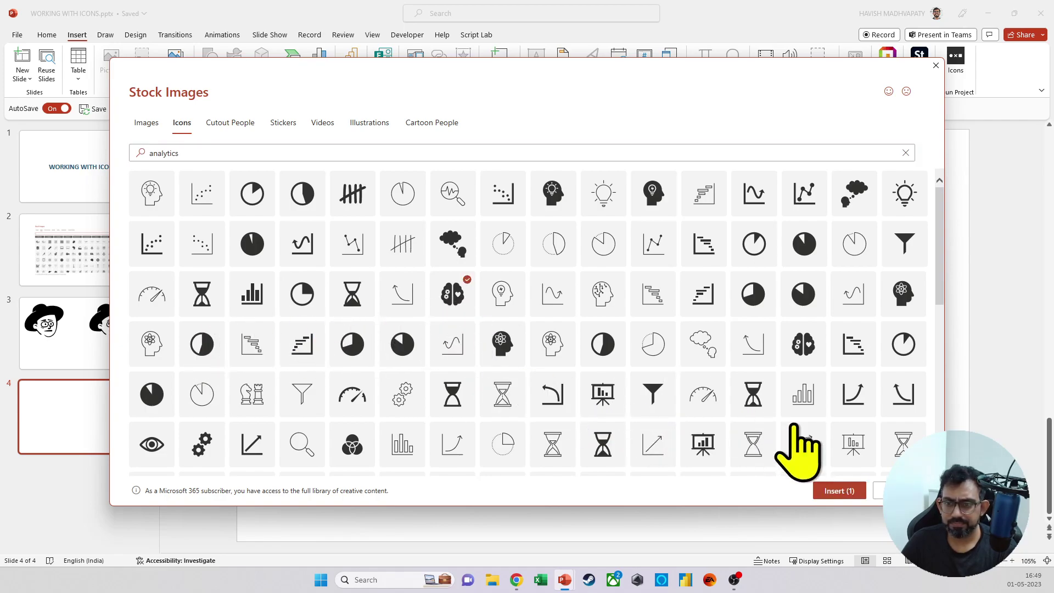
{"action": "left_click", "coordinate": [836, 490]}
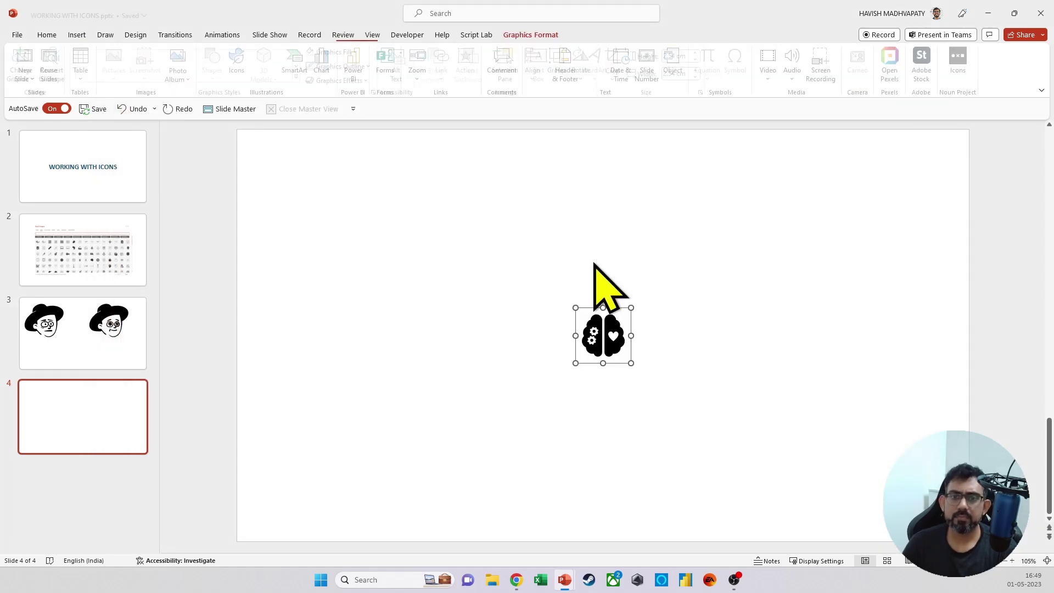
Step: Enlarge the brain icon to about 11.14 cm and ungroup it, converting it to drawing shapes
{"action": "left_click_drag", "start_coordinate": [631, 307], "coordinate": [723, 214]}
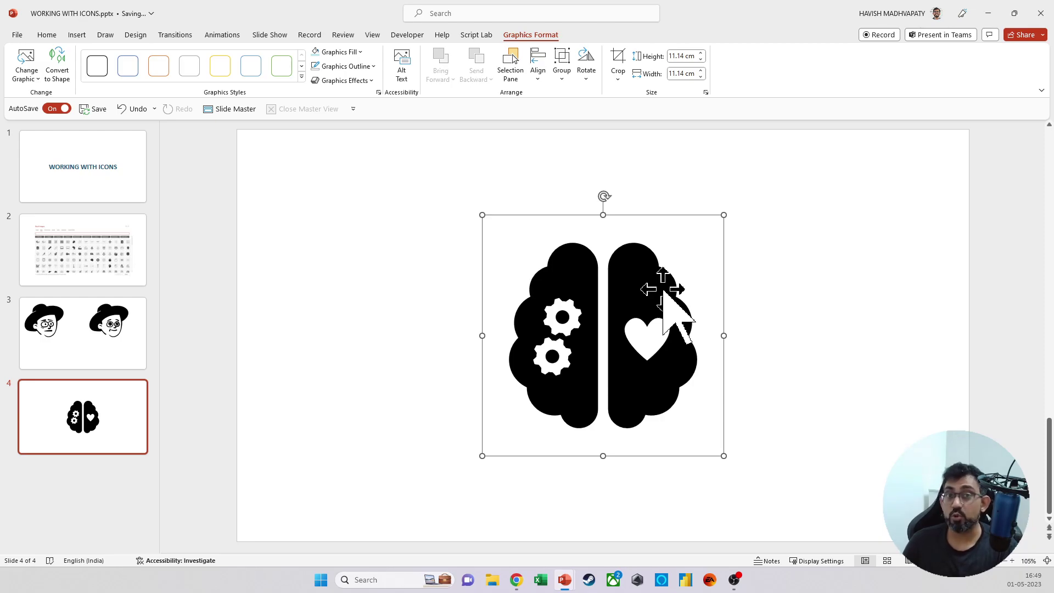
{"action": "right_click", "coordinate": [663, 289]}
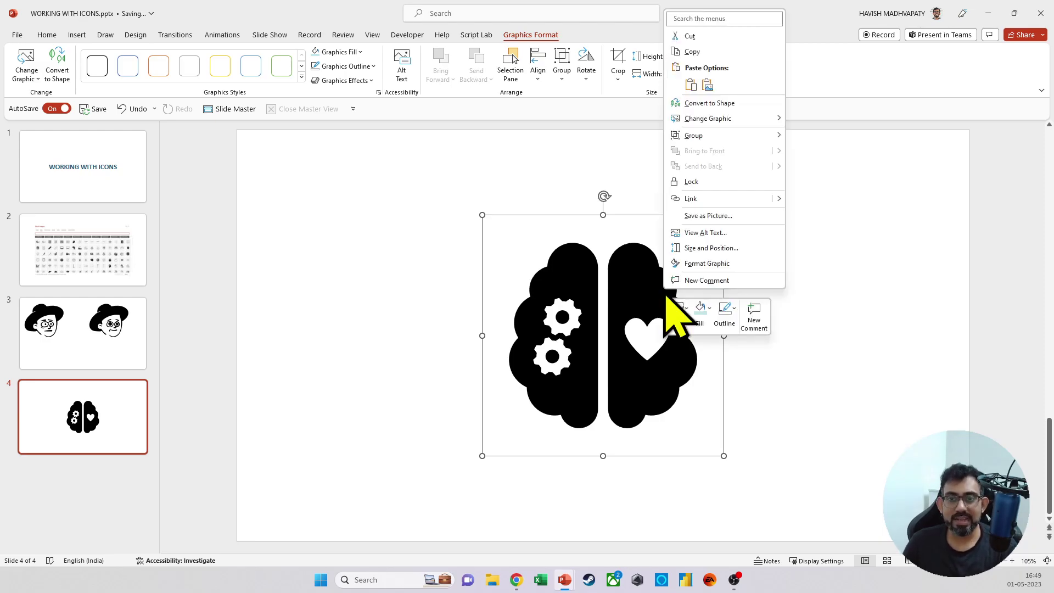
{"action": "left_click", "coordinate": [819, 170]}
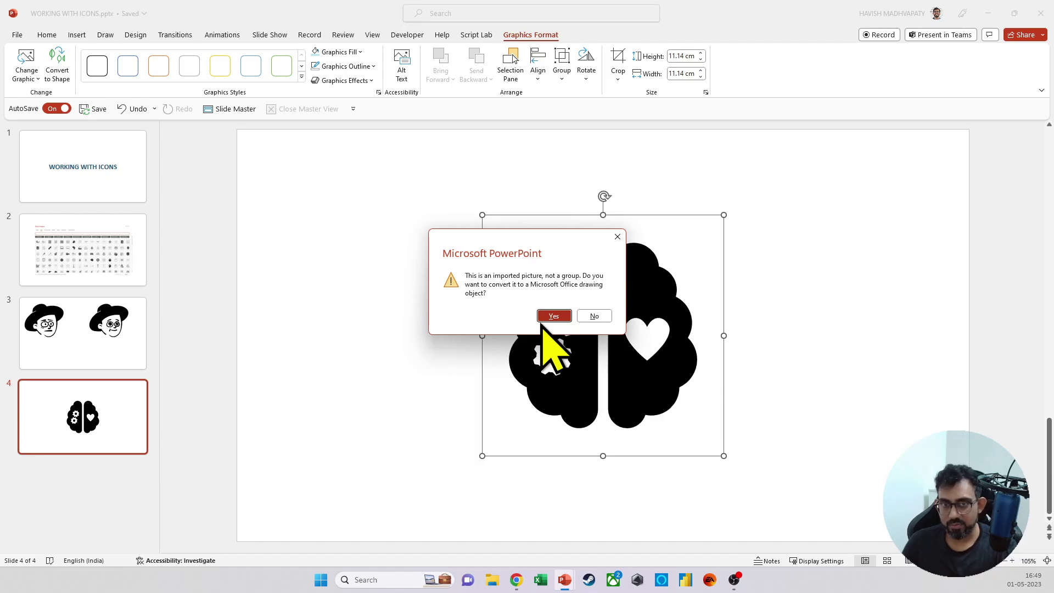
{"action": "left_click", "coordinate": [552, 318]}
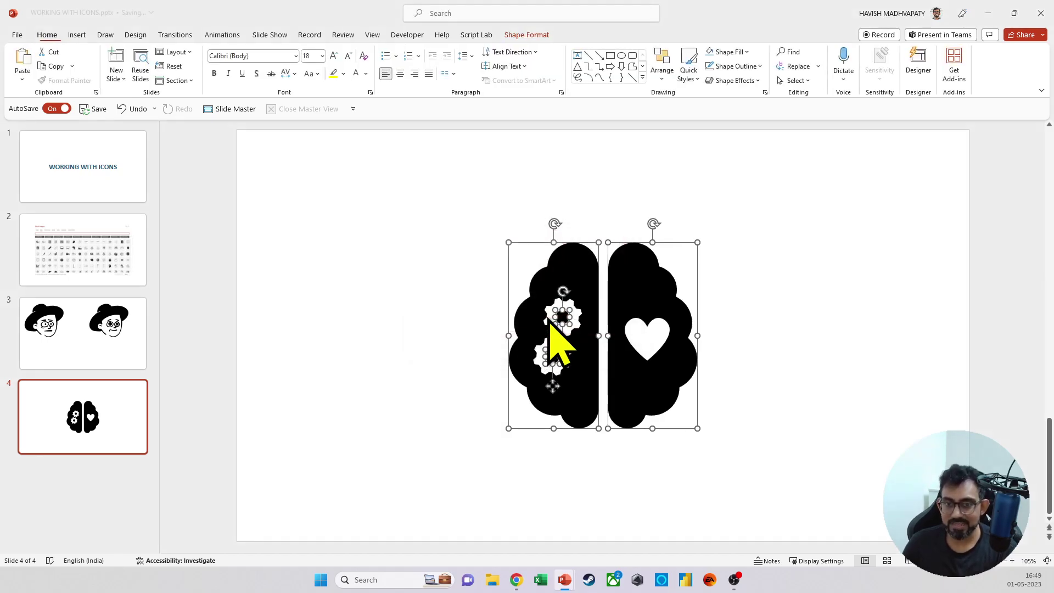
{"action": "left_click", "coordinate": [764, 357]}
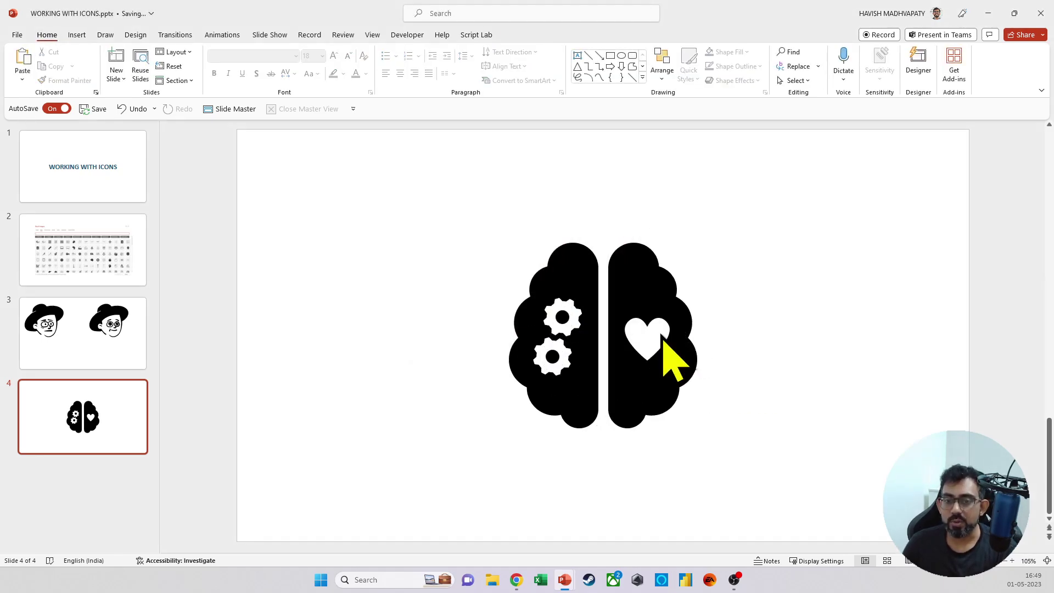
Step: Test-move a gear dot and the left brain half, undo, then select both gear centre dots
{"action": "left_click", "coordinate": [581, 314]}
{"action": "left_click", "coordinate": [570, 320]}
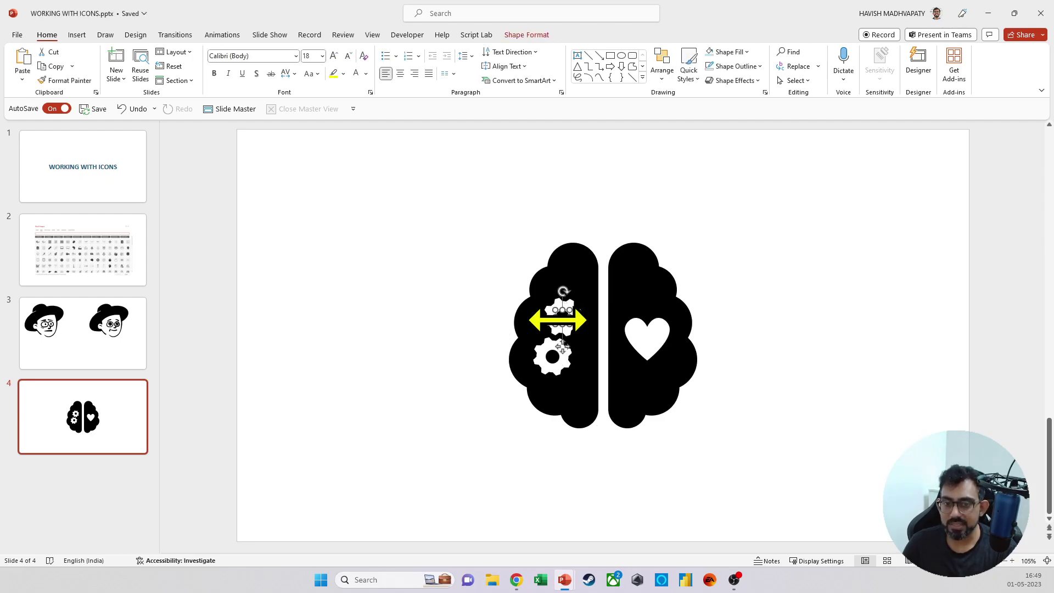
{"action": "left_click_drag", "start_coordinate": [546, 359], "coordinate": [458, 360]}
{"action": "left_click_drag", "start_coordinate": [584, 395], "coordinate": [516, 334]}
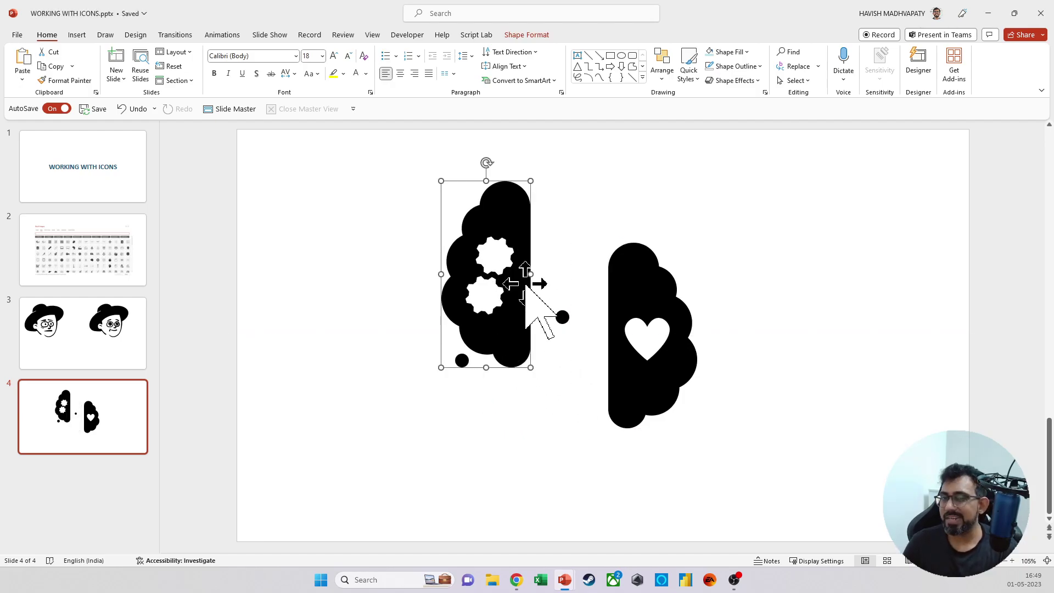
{"action": "key", "text": "ctrl+z"}
{"action": "key", "text": "ctrl+z"}
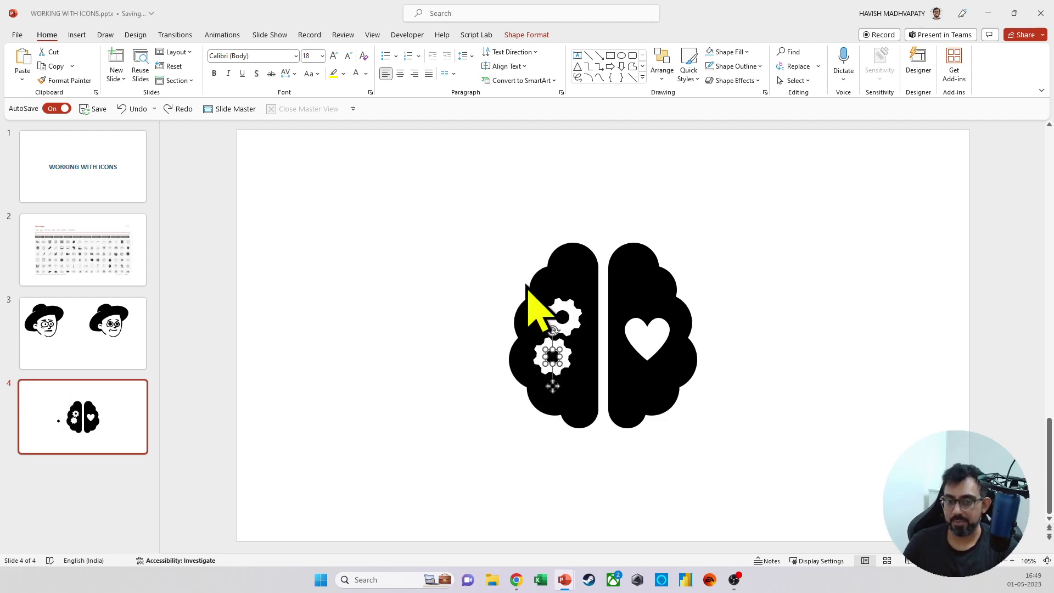
{"action": "left_click_drag", "start_coordinate": [461, 267], "coordinate": [637, 455]}
Step: Fill the gear centre dots light blue
{"action": "left_click", "coordinate": [521, 35]}
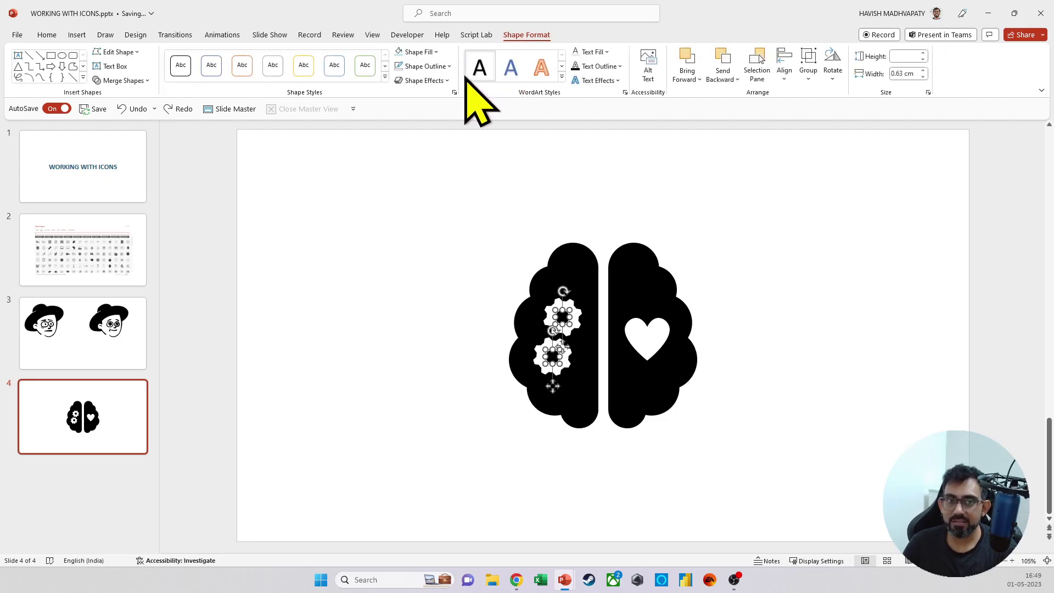
{"action": "left_click", "coordinate": [404, 51]}
{"action": "left_click", "coordinate": [544, 217]}
Step: Fill the left brain hemisphere dark green
{"action": "left_click", "coordinate": [564, 244]}
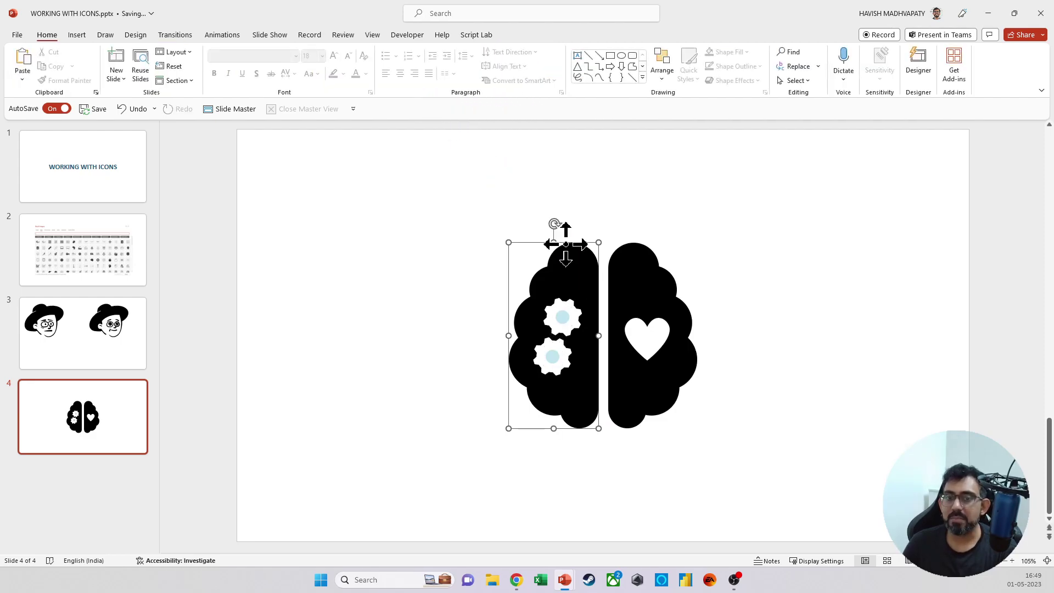
{"action": "left_click", "coordinate": [527, 35]}
{"action": "left_click", "coordinate": [436, 51]}
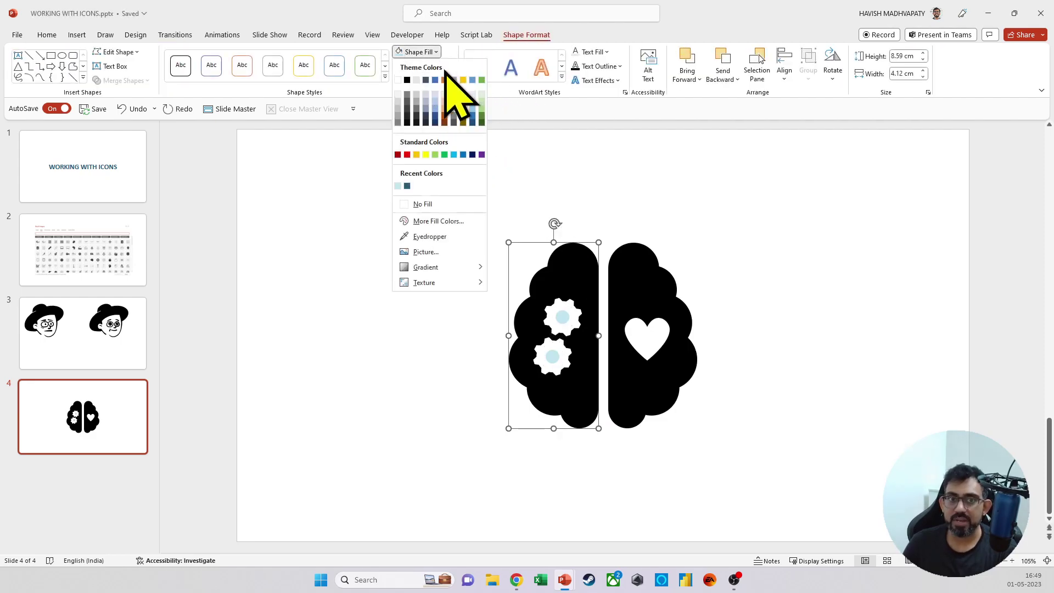
{"action": "left_click", "coordinate": [482, 121]}
{"action": "left_click", "coordinate": [444, 336]}
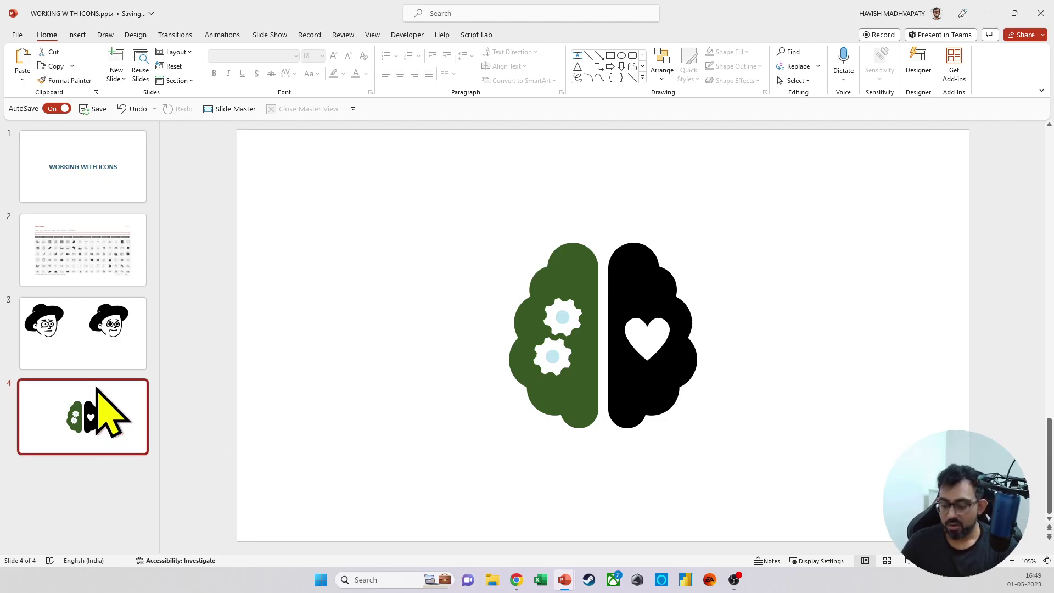
Step: Add a new slide 5 and delete its empty placeholders
{"action": "key", "text": "ctrl+m"}
{"action": "key", "text": "ctrl+a"}
{"action": "key", "text": "Delete"}
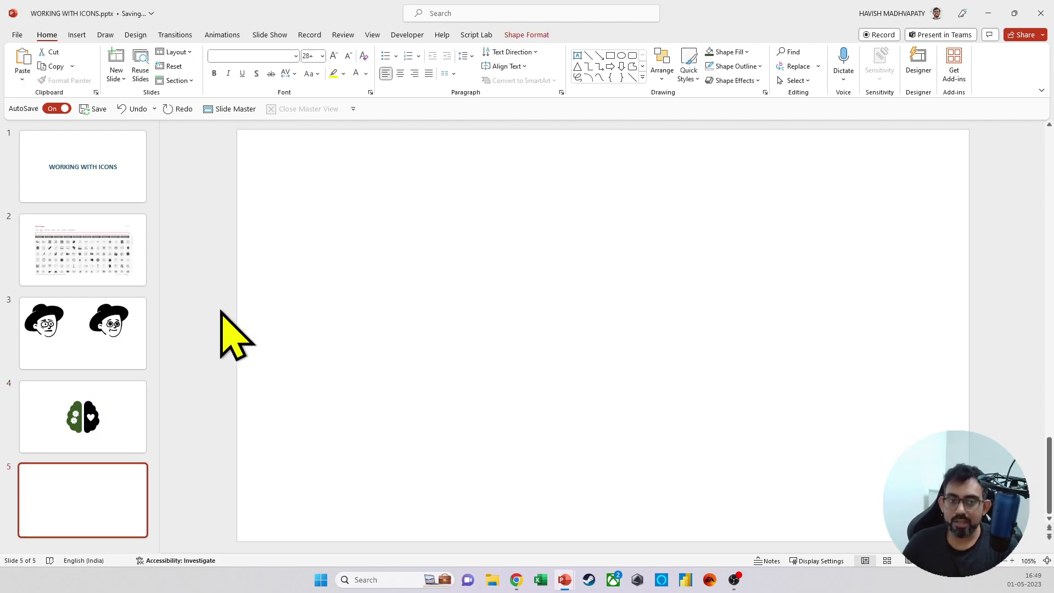
{"action": "key", "text": "alt+Tab"}
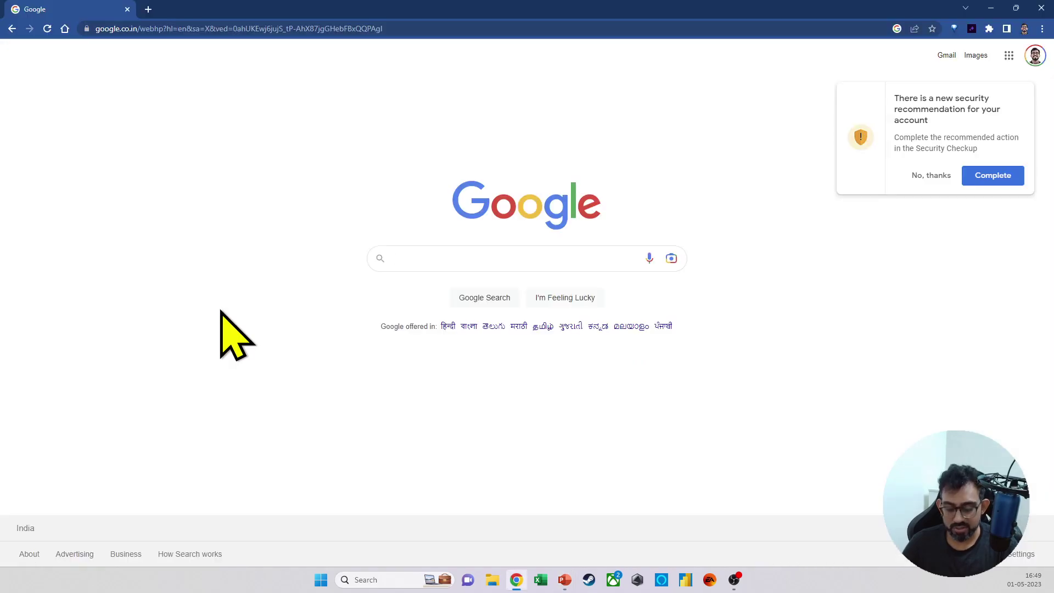
{"action": "key", "text": "ctrl+l"}
{"action": "type", "text": "iconfinder"}
{"action": "key", "text": "Return"}
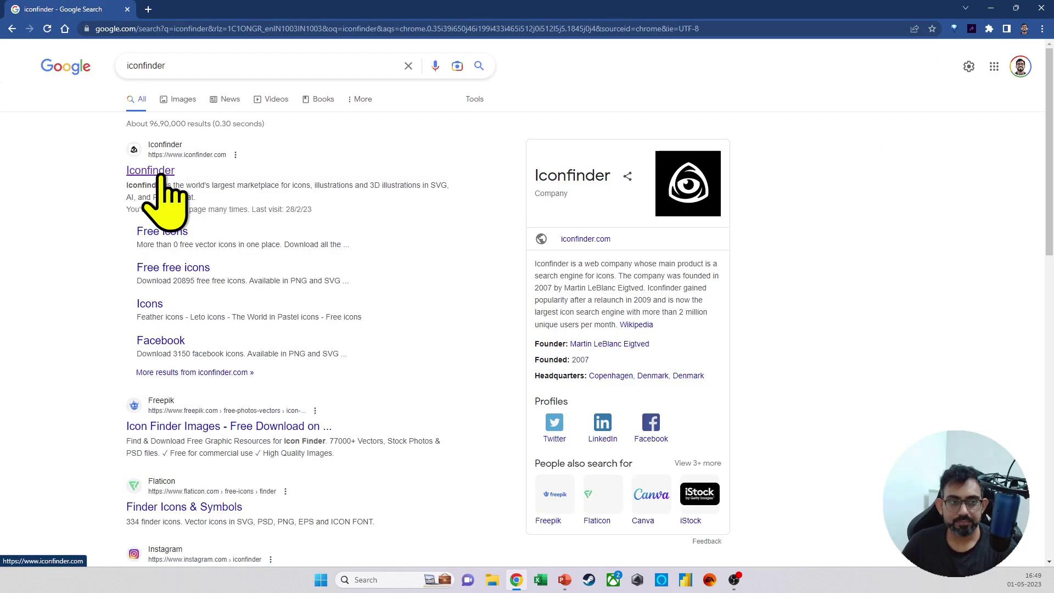
{"action": "left_click", "coordinate": [160, 172]}
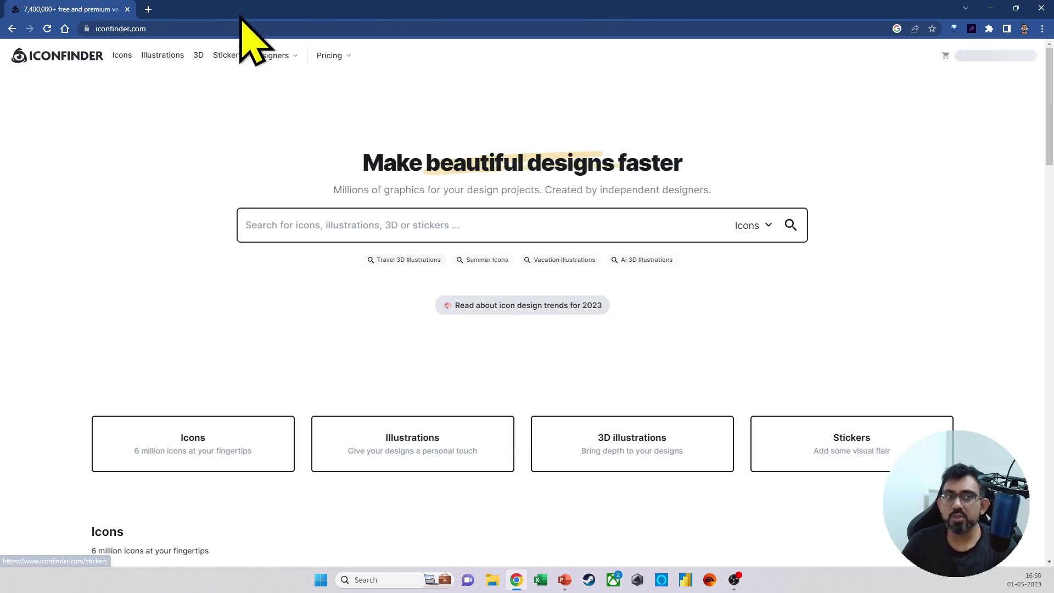
{"action": "left_click", "coordinate": [237, 28]}
{"action": "key", "text": "ctrl+c"}
{"action": "key", "text": "alt+Tab"}
{"action": "key", "text": "ctrl+v"}
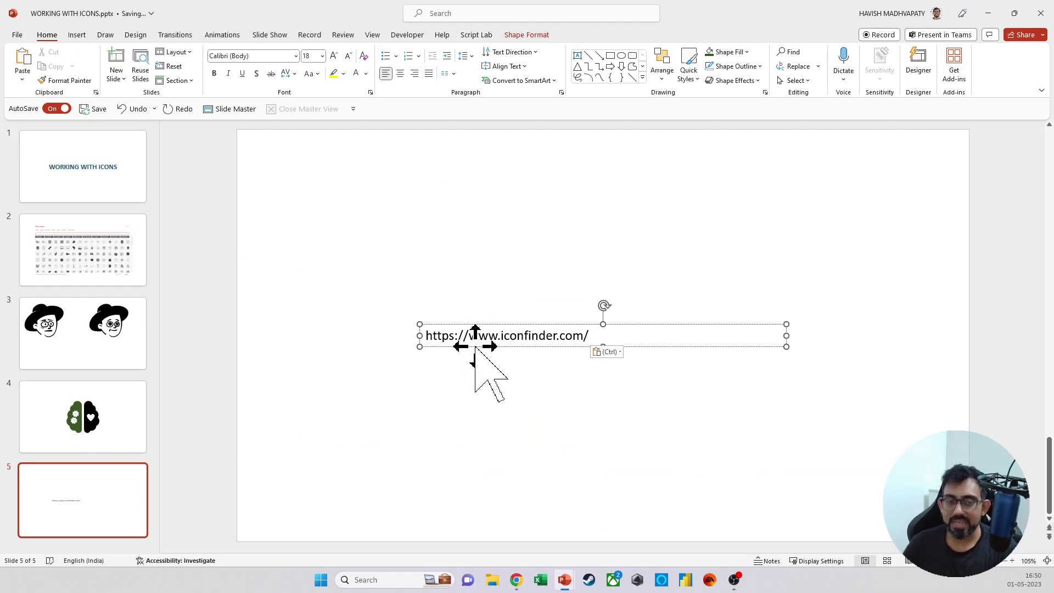
Step: Move the URL to the top-left and paste an Iconfinder homepage screenshot resized to about 28 cm wide
{"action": "left_click_drag", "start_coordinate": [473, 345], "coordinate": [306, 160]}
{"action": "key", "text": "alt+Tab"}
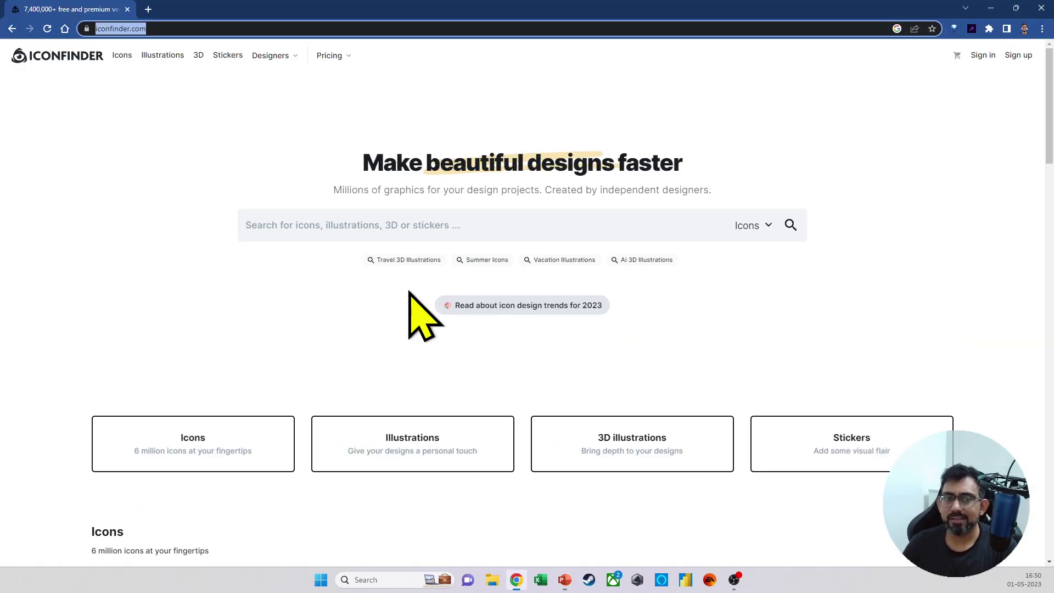
{"action": "key", "text": "super+shift+s"}
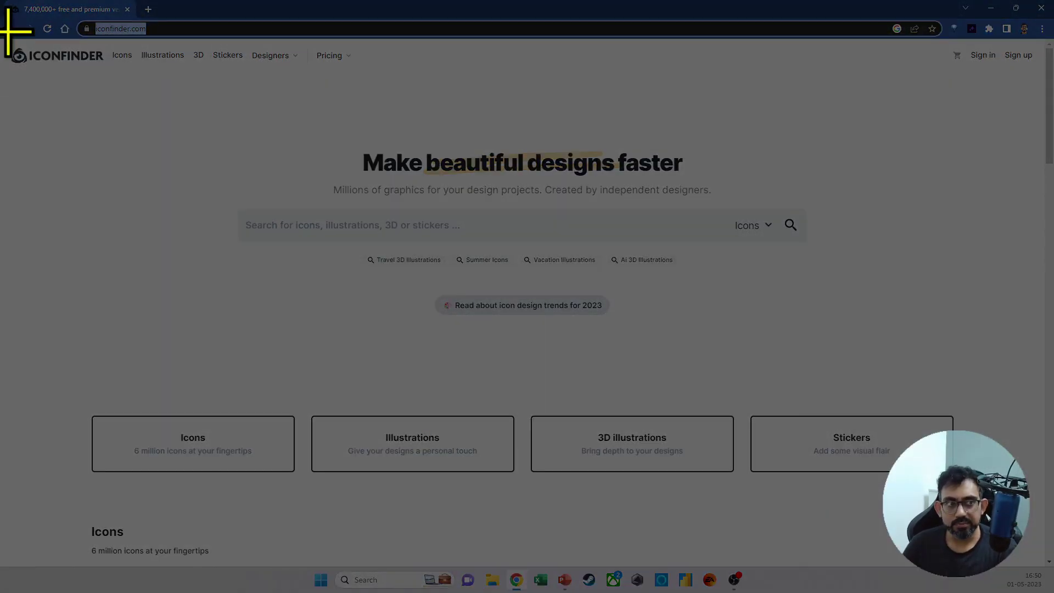
{"action": "left_click_drag", "start_coordinate": [3, 40], "coordinate": [1051, 546]}
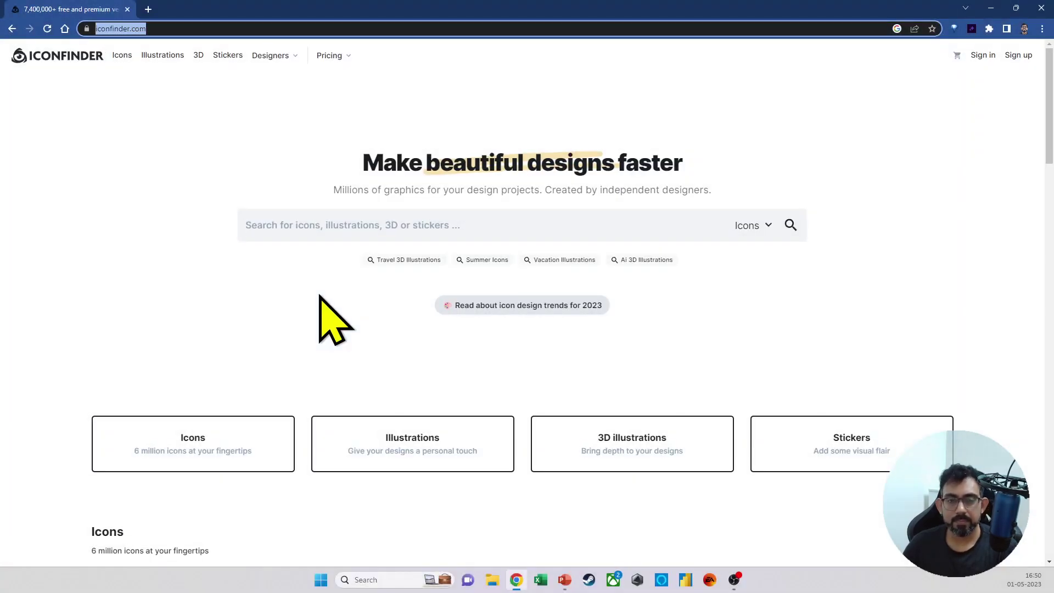
{"action": "key", "text": "alt+Tab"}
{"action": "key", "text": "ctrl+v"}
{"action": "left_click", "coordinate": [994, 198]}
{"action": "left_click", "coordinate": [964, 170]}
{"action": "left_click_drag", "start_coordinate": [967, 161], "coordinate": [845, 219]}
{"action": "left_click_drag", "start_coordinate": [692, 328], "coordinate": [703, 311]}
Step: Add a blank slide 6 after slide 5 with its placeholders deleted
{"action": "left_click", "coordinate": [141, 522]}
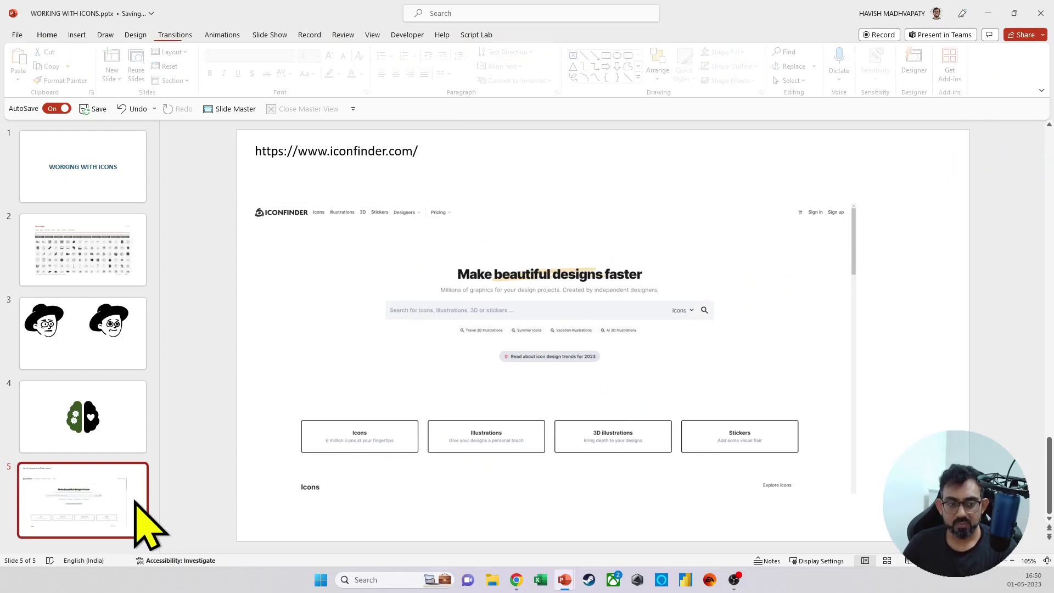
{"action": "key", "text": "Return"}
{"action": "key", "text": "ctrl+a"}
{"action": "key", "text": "Delete"}
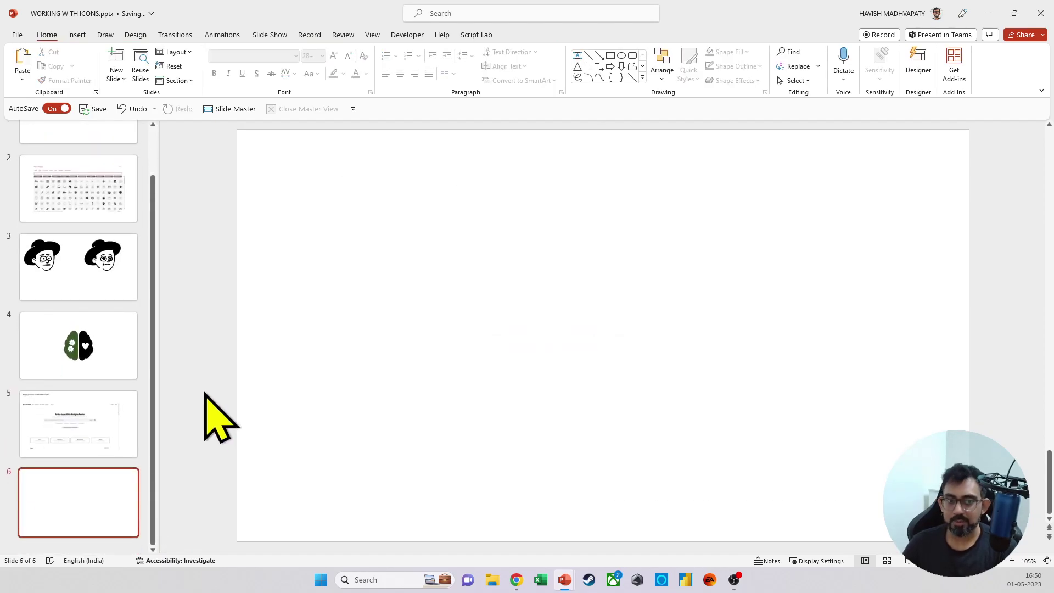
Step: Search Iconfinder for 'analytics', filter to free icons, and browse the roughly 527 results
{"action": "key", "text": "alt+Tab"}
{"action": "left_click", "coordinate": [386, 225]}
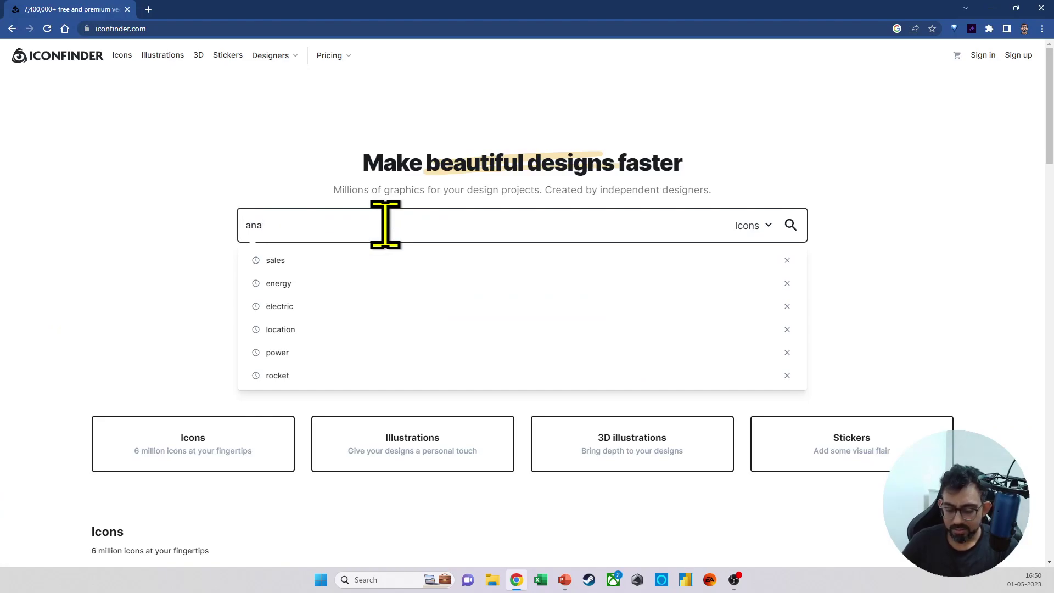
{"action": "type", "text": "analytics"}
{"action": "key", "text": "Return"}
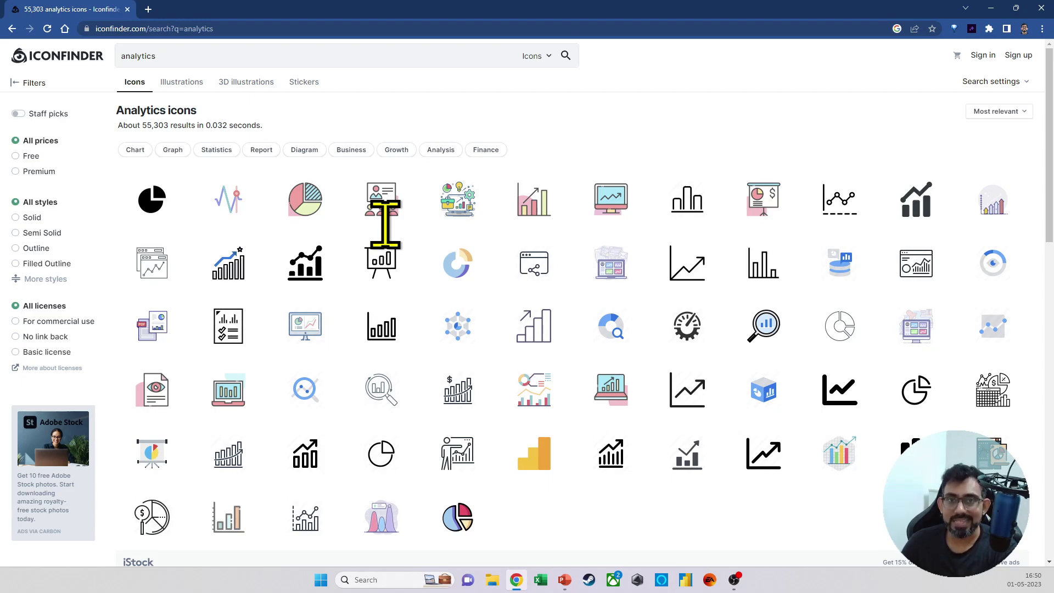
{"action": "left_click", "coordinate": [29, 157]}
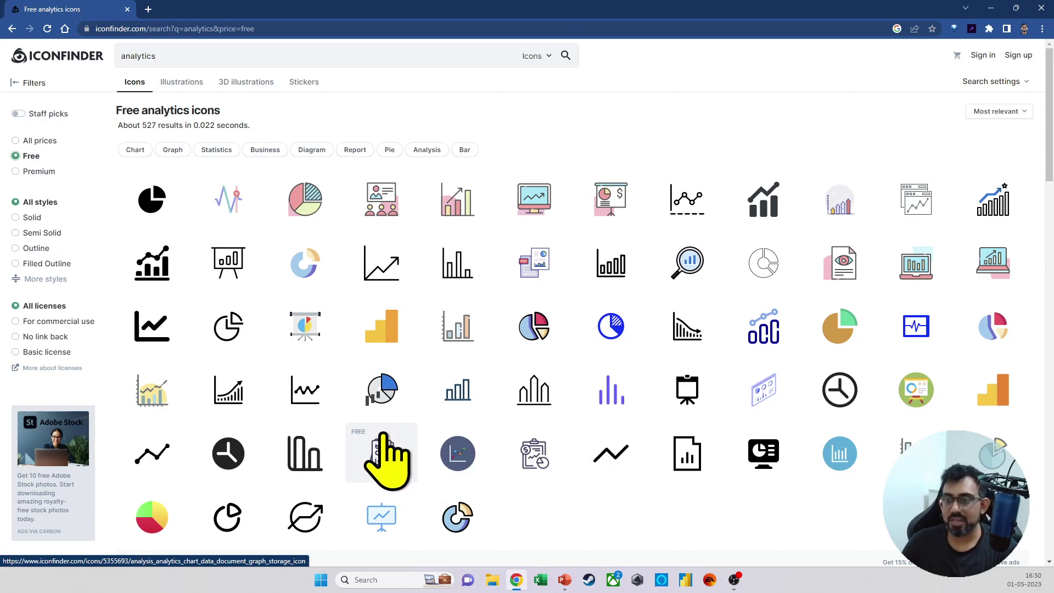
{"action": "scroll", "coordinate": [384, 453], "scroll_direction": "down", "scroll_amount": 2}
{"action": "scroll", "coordinate": [384, 453], "scroll_direction": "down", "scroll_amount": 8}
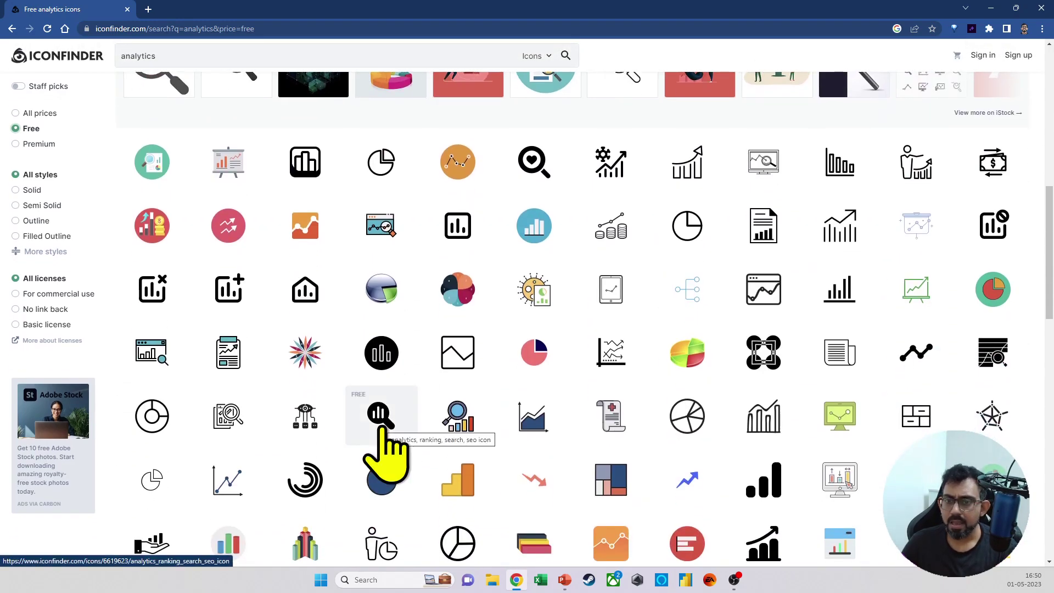
Step: Open the clipboard-with-rising-chart icon and download it in SVG format
{"action": "left_click", "coordinate": [229, 358]}
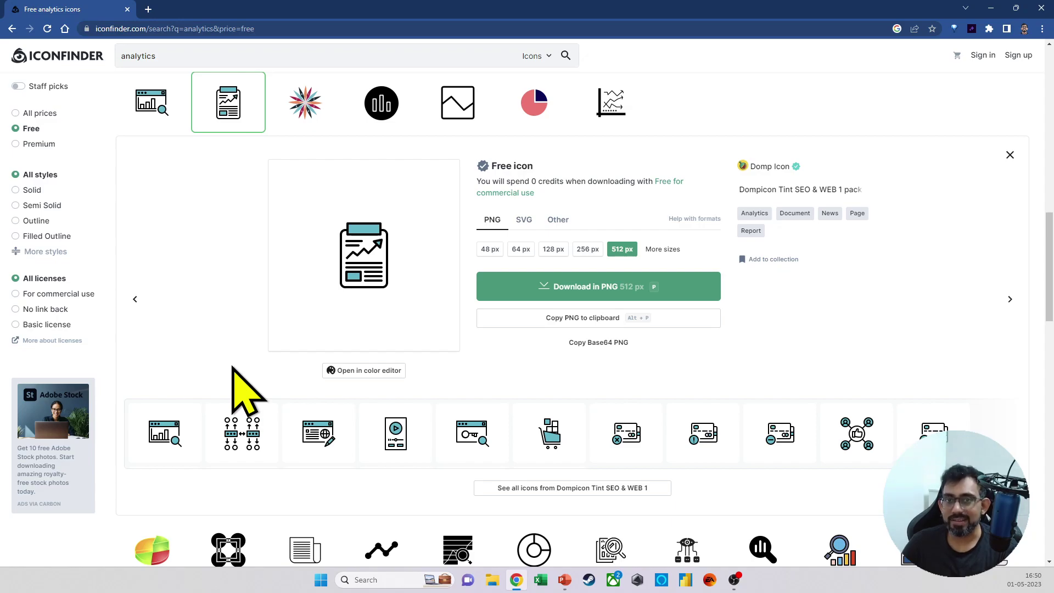
{"action": "left_click", "coordinate": [521, 225]}
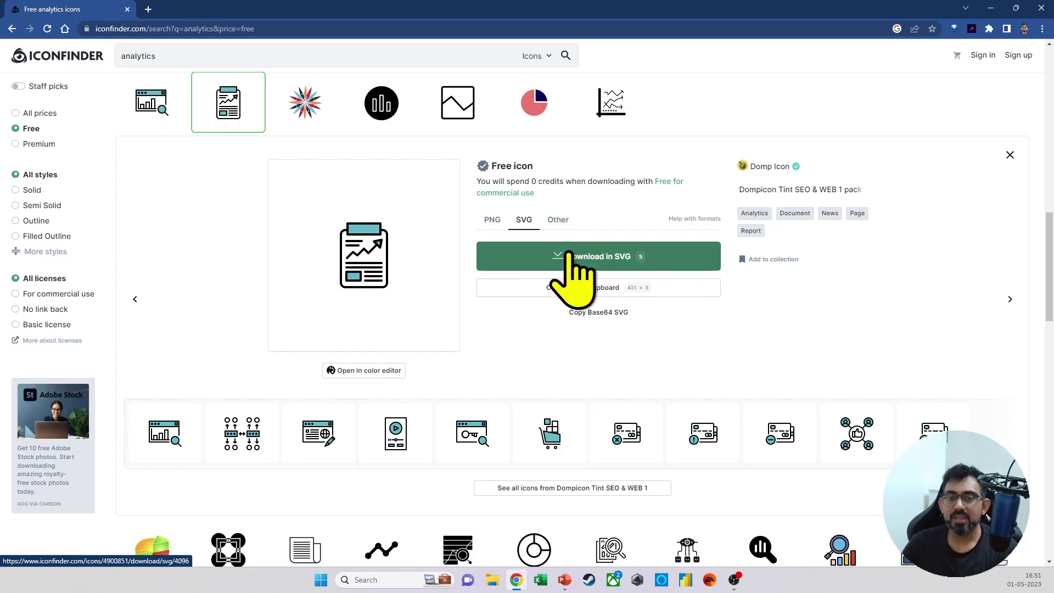
{"action": "left_click", "coordinate": [575, 267]}
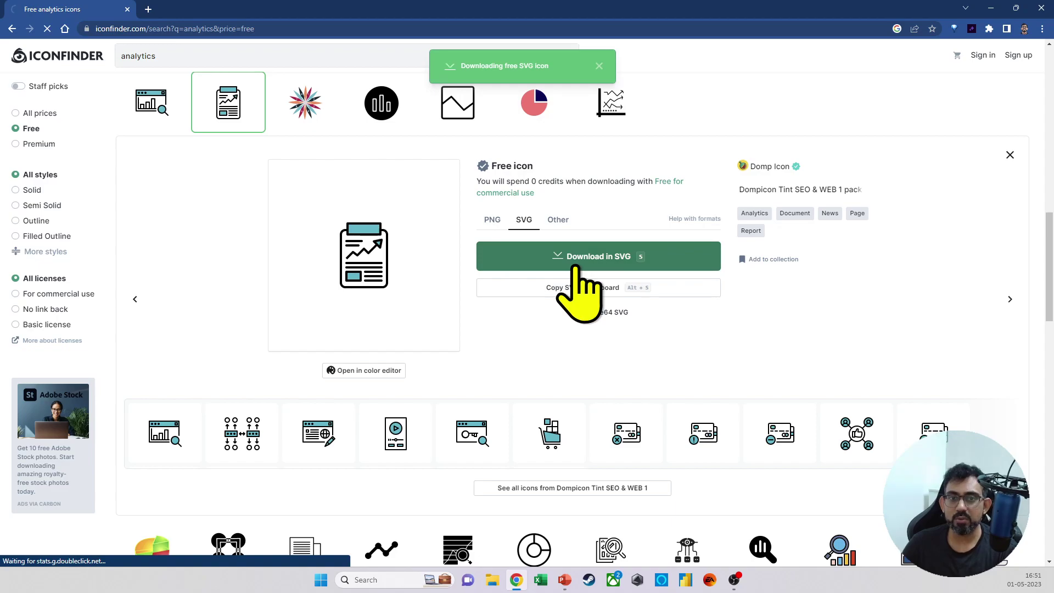
Step: Insert the downloaded analytics SVG from the Downloads folder onto slide 6
{"action": "key", "text": "alt+Tab"}
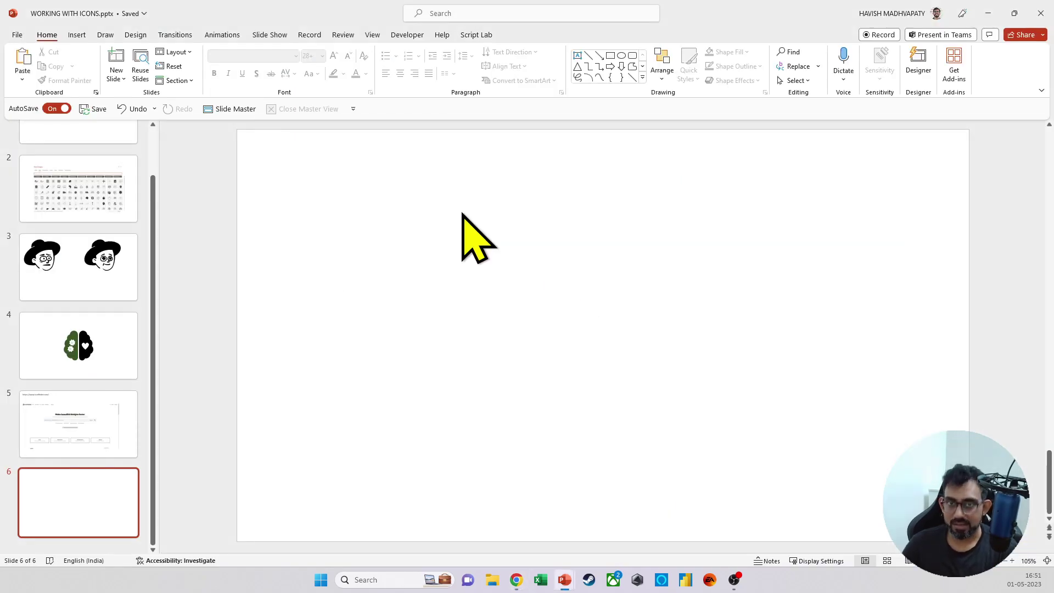
{"action": "left_click", "coordinate": [76, 35]}
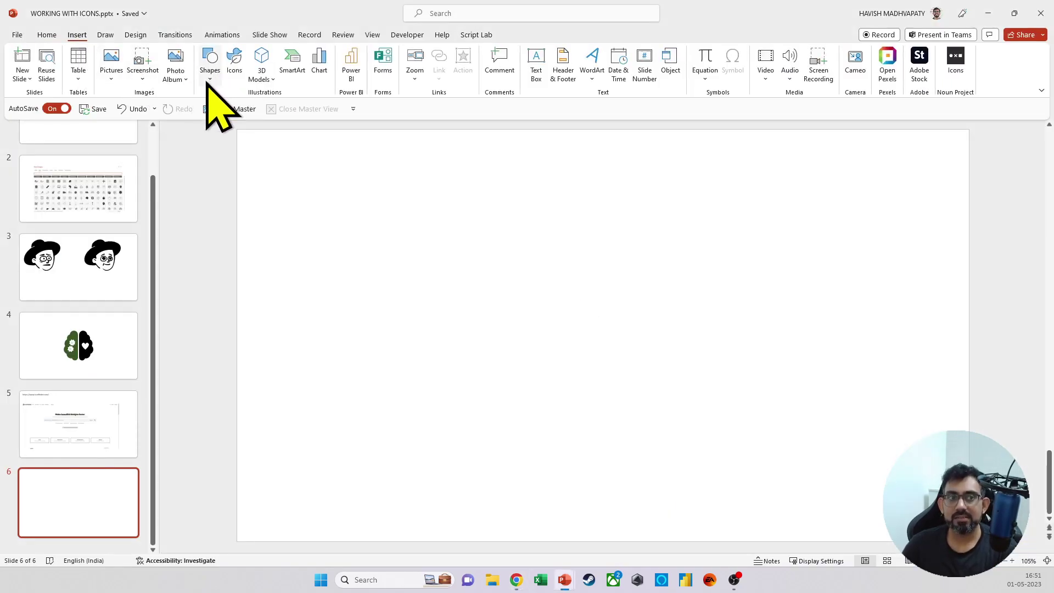
{"action": "left_click", "coordinate": [112, 68]}
{"action": "left_click", "coordinate": [137, 113]}
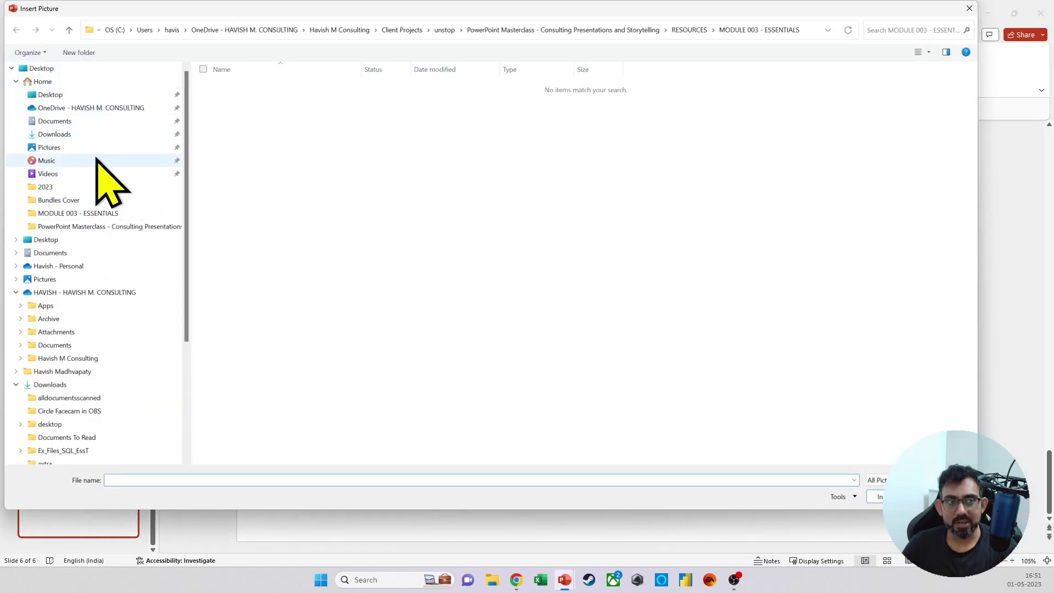
{"action": "left_click", "coordinate": [91, 135]}
{"action": "double_click", "coordinate": [257, 143]}
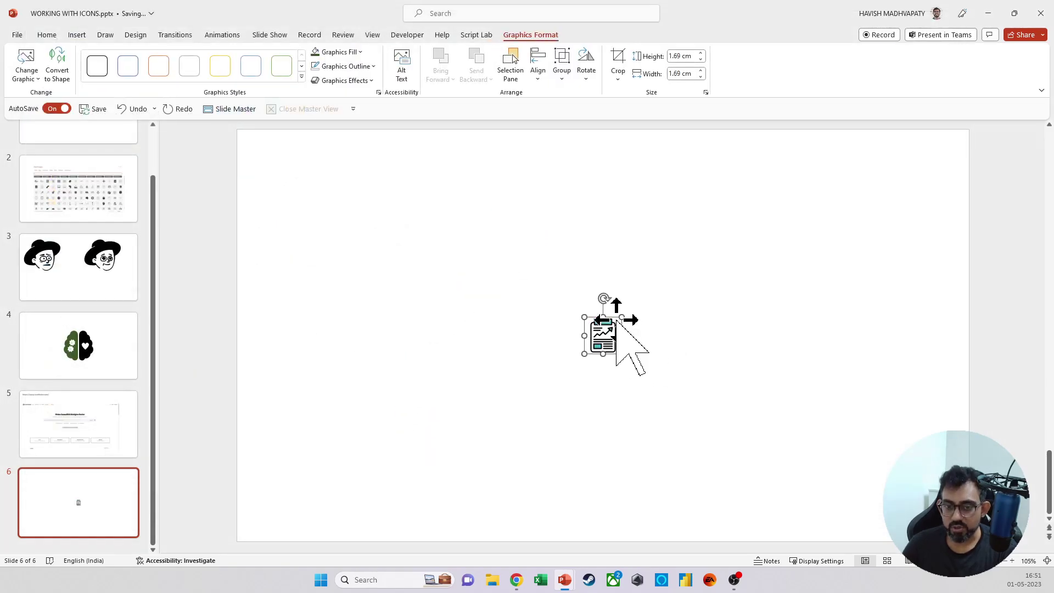
Step: Enlarge the analytics icon to 12.62 cm square
{"action": "left_click_drag", "start_coordinate": [621, 317], "coordinate": [734, 237]}
{"action": "left_click", "coordinate": [796, 316]}
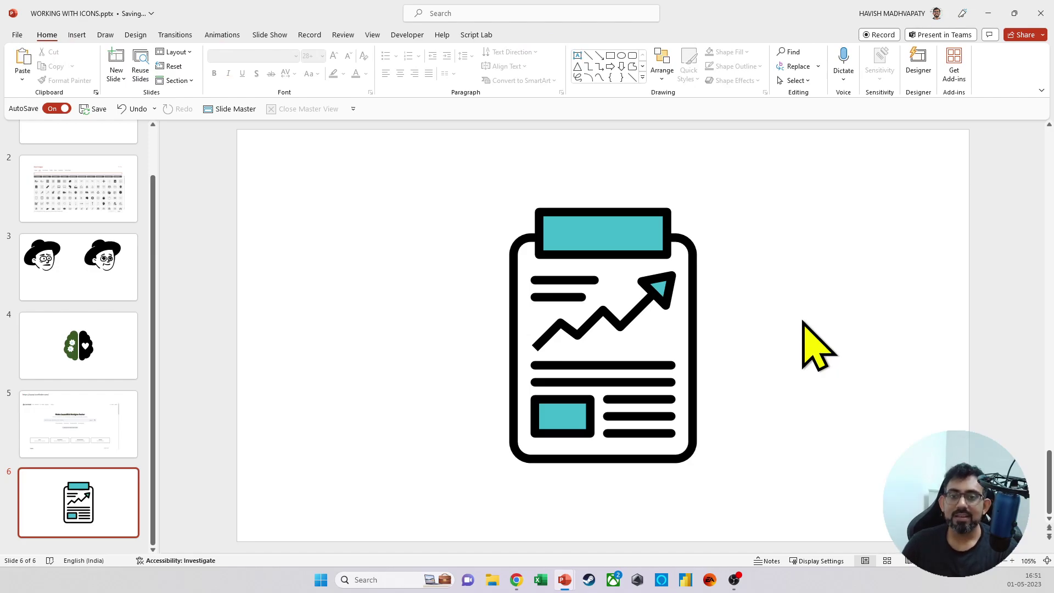
{"action": "left_click", "coordinate": [663, 295]}
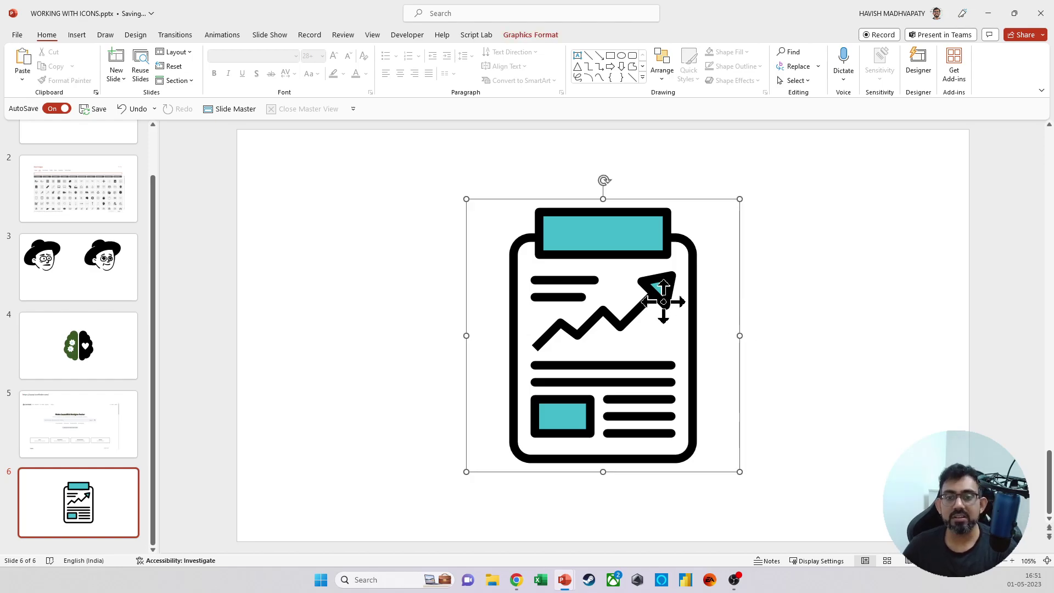
{"action": "scroll", "coordinate": [662, 302], "scroll_direction": "up", "scroll_amount": 15}
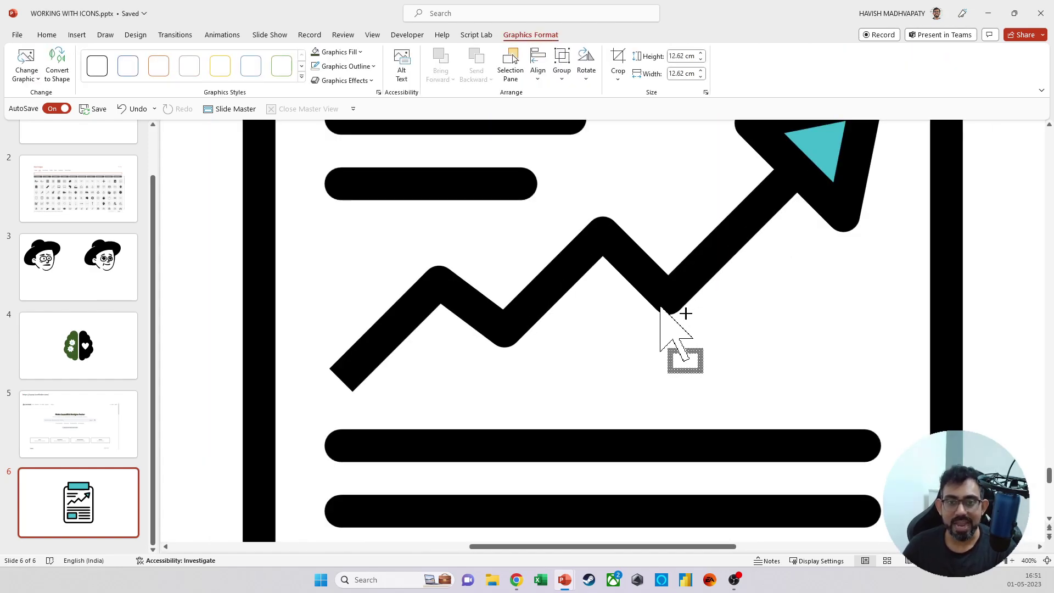
{"action": "scroll", "coordinate": [664, 280], "scroll_direction": "down", "scroll_amount": 12}
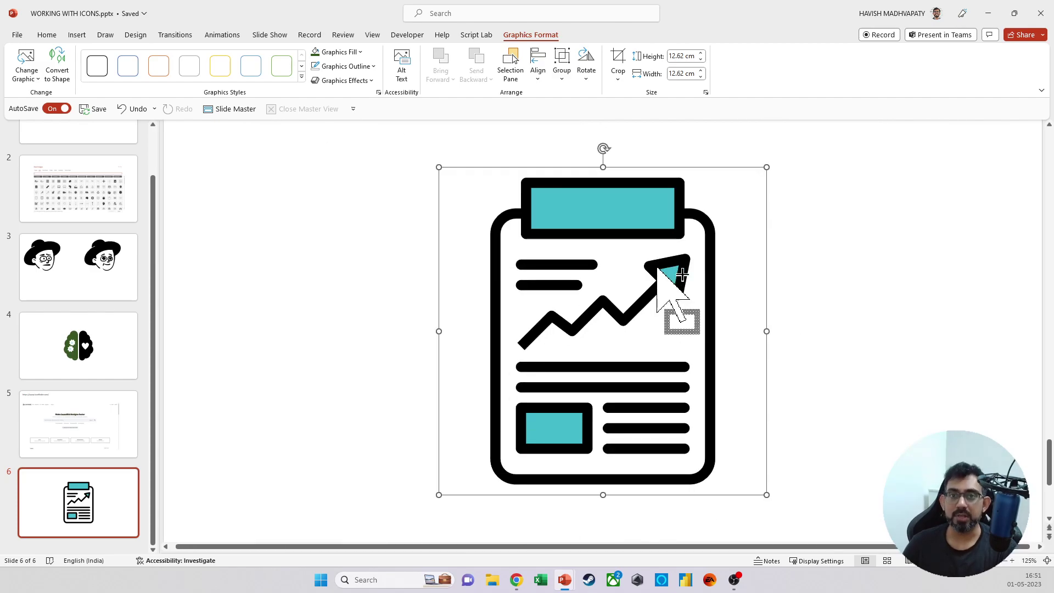
{"action": "scroll", "coordinate": [670, 275], "scroll_direction": "down", "scroll_amount": 5}
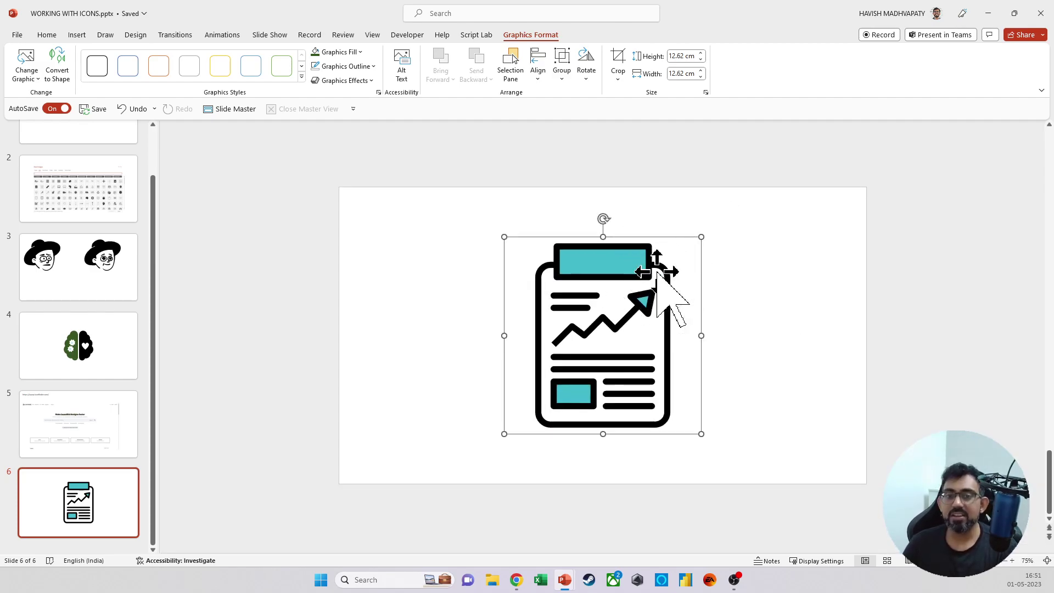
Step: Ungroup the analytics icon, confirming conversion into editable shapes
{"action": "right_click", "coordinate": [624, 277]}
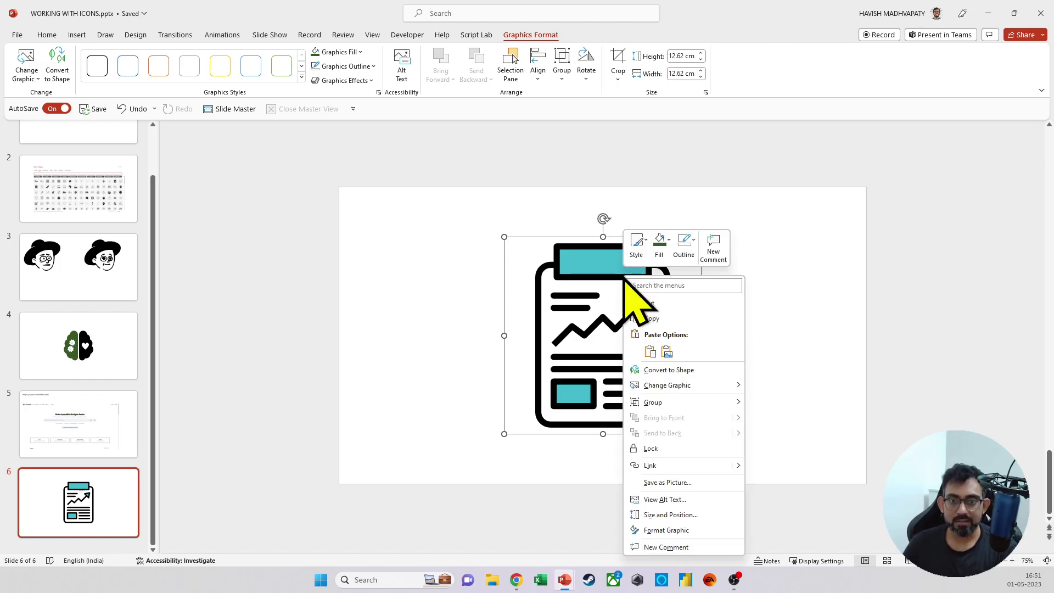
{"action": "mouse_move", "coordinate": [737, 407]}
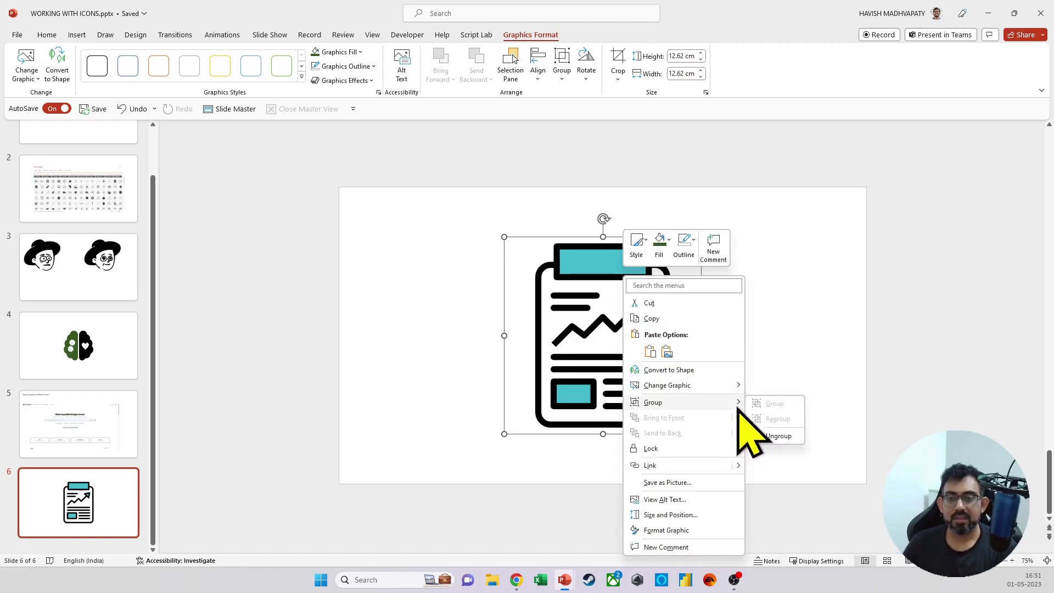
{"action": "left_click", "coordinate": [774, 436]}
{"action": "left_click", "coordinate": [552, 314]}
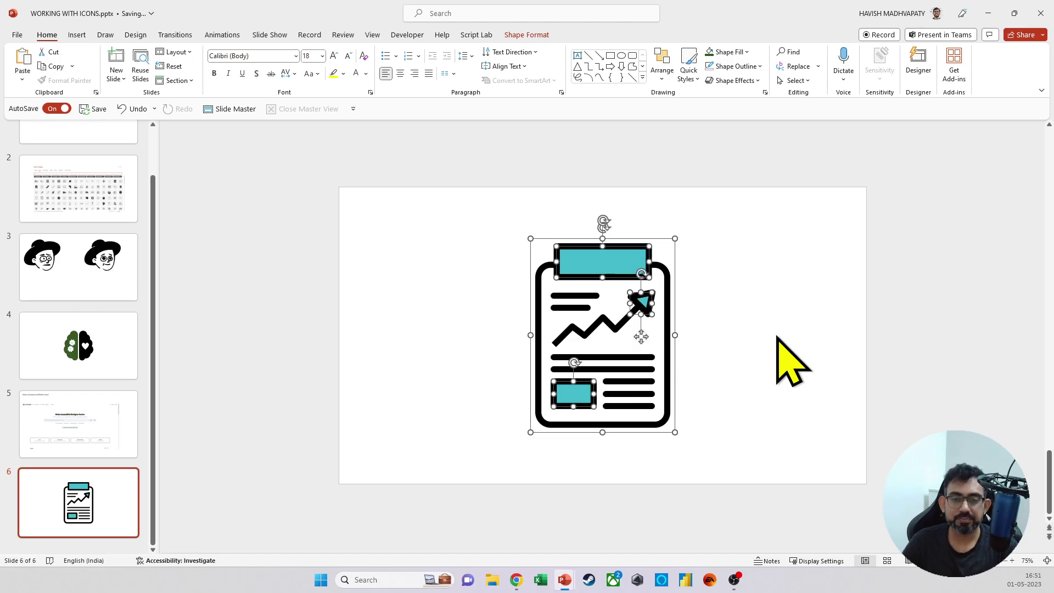
Step: Test-move the top bar and zigzag arrow, then undo so all parts stay in place
{"action": "left_click", "coordinate": [778, 337]}
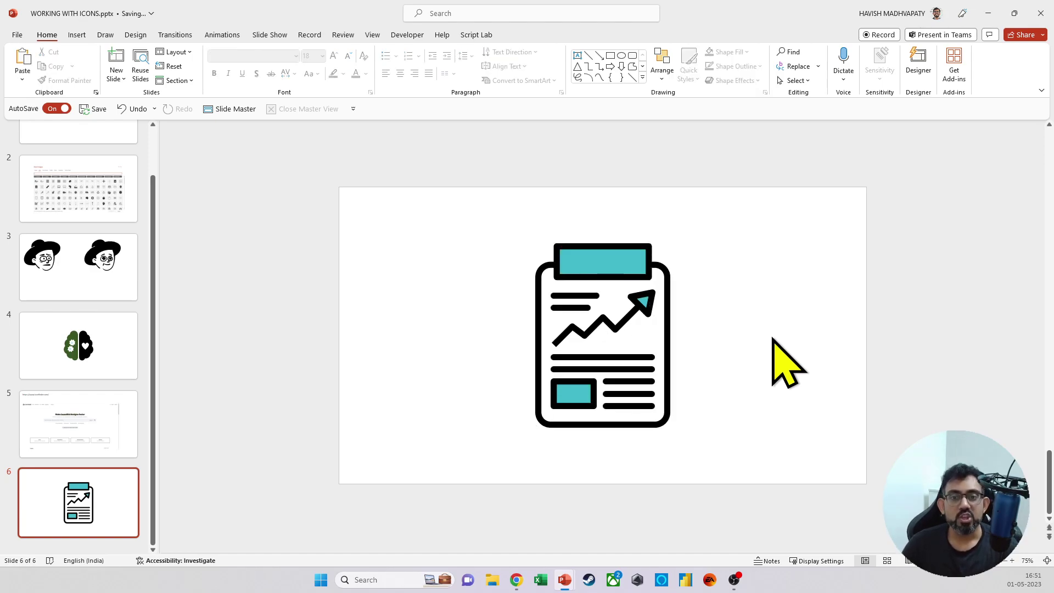
{"action": "left_click", "coordinate": [664, 278]}
{"action": "left_click_drag", "start_coordinate": [642, 275], "coordinate": [682, 259]}
{"action": "left_click_drag", "start_coordinate": [576, 340], "coordinate": [615, 322]}
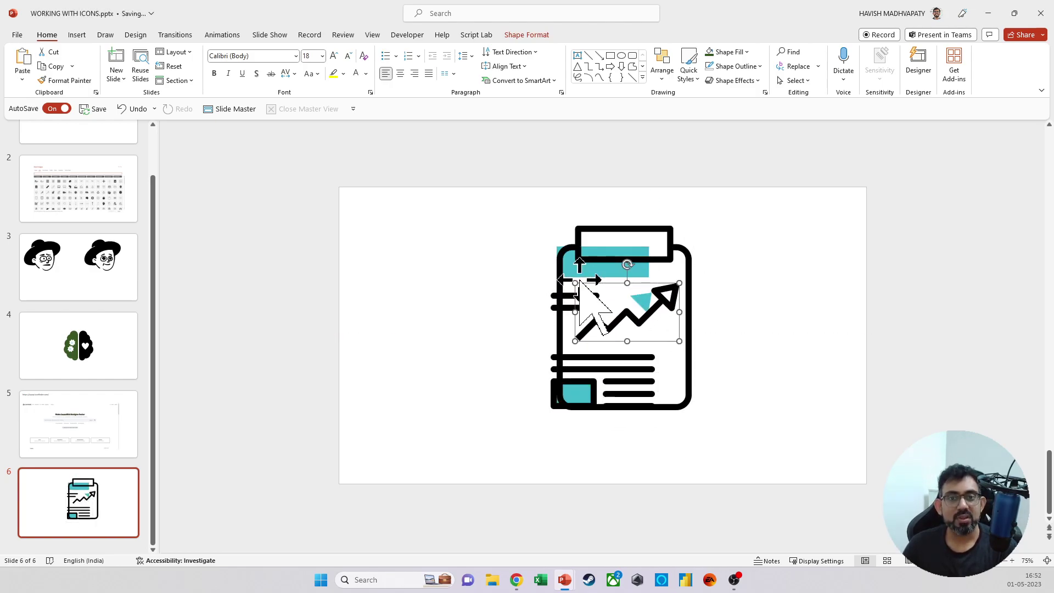
{"action": "key", "text": "ctrl+z"}
{"action": "key", "text": "ctrl+z"}
{"action": "scroll", "coordinate": [580, 282], "scroll_direction": "up", "scroll_amount": 3}
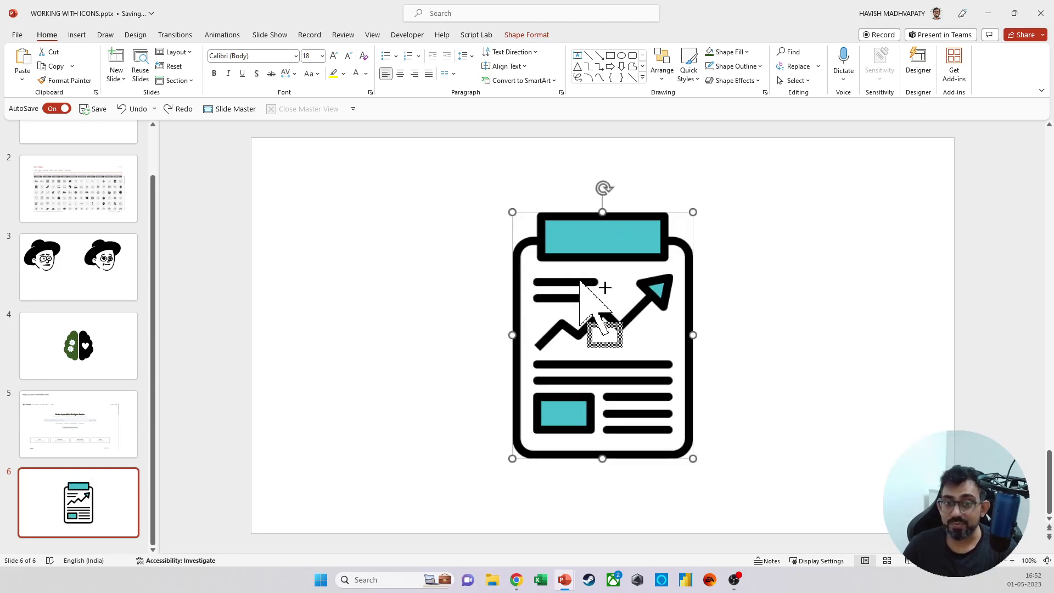
Step: Fill the icon's teal top bar light gold
{"action": "left_click", "coordinate": [597, 229]}
{"action": "left_click", "coordinate": [527, 35]}
{"action": "left_click", "coordinate": [434, 52]}
{"action": "left_click", "coordinate": [462, 106]}
{"action": "left_click", "coordinate": [824, 340]}
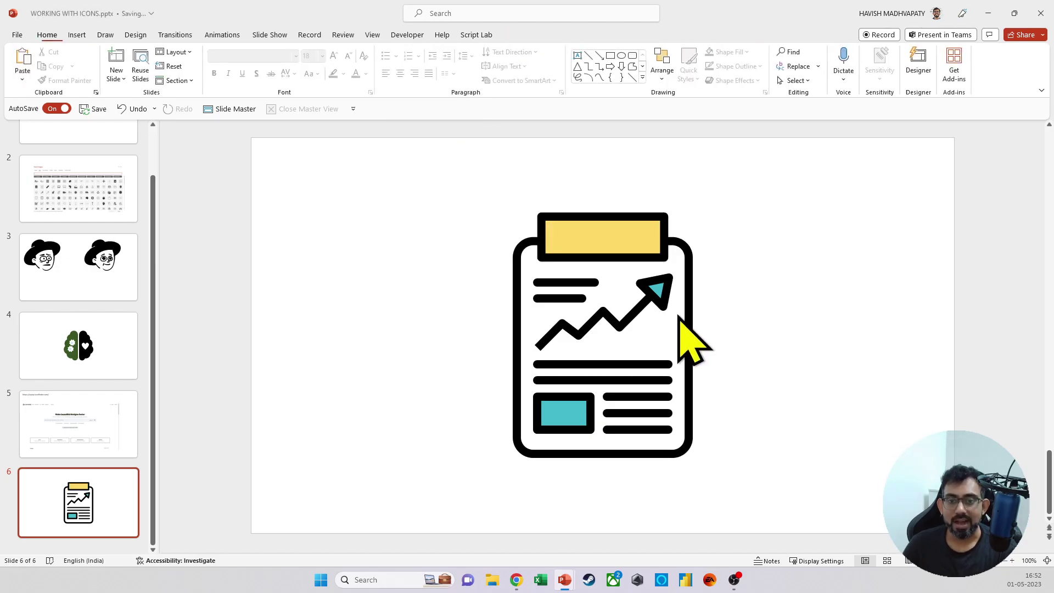
Step: Fill the chart arrowhead light green
{"action": "double_click", "coordinate": [659, 290]}
{"action": "left_click", "coordinate": [434, 53]}
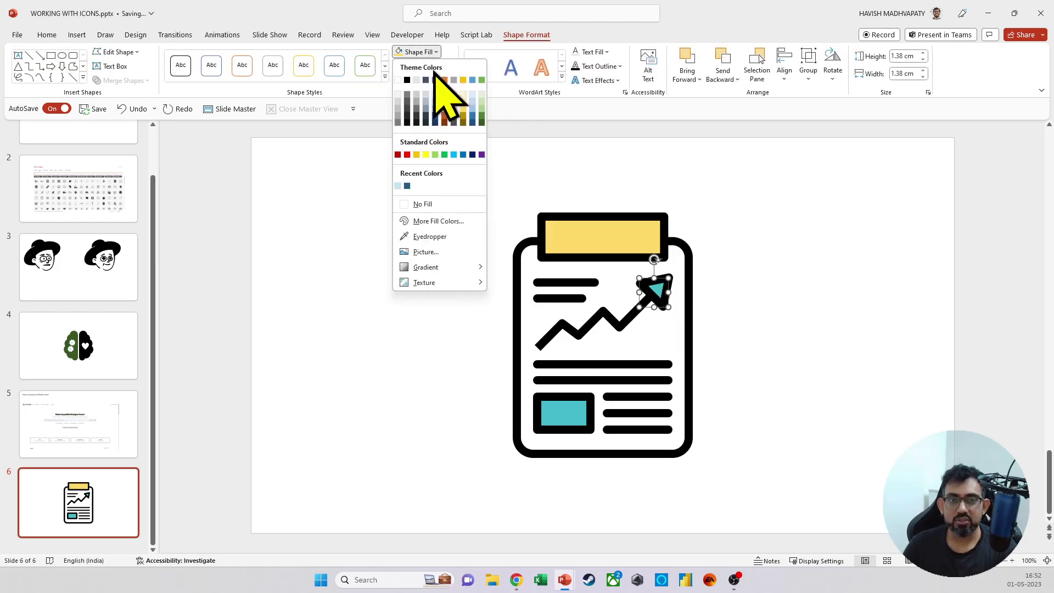
{"action": "left_click", "coordinate": [443, 155]}
{"action": "left_click", "coordinate": [800, 372]}
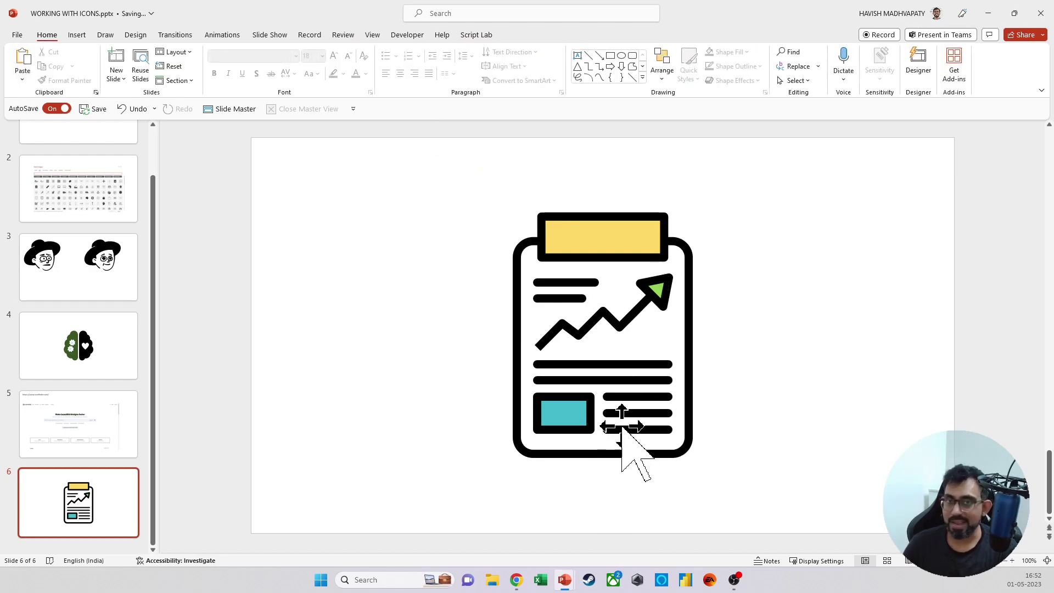
Step: Delete the two short lines beside the blue box
{"action": "left_click", "coordinate": [624, 430]}
{"action": "key", "text": "Delete"}
{"action": "left_click", "coordinate": [624, 413]}
{"action": "key", "text": "Delete"}
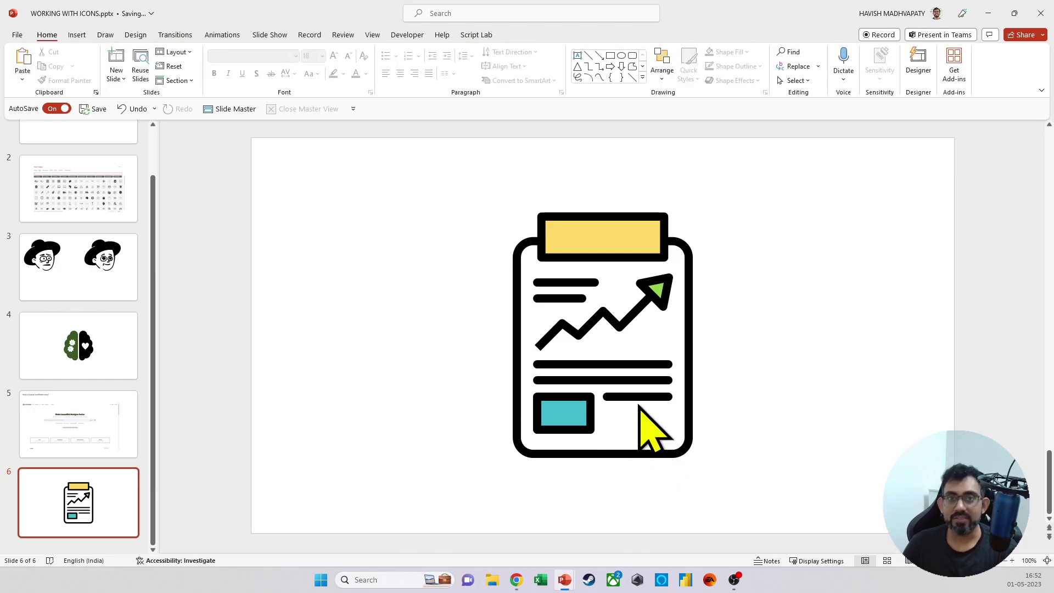
Step: Shorten the blue box and its black frame into a flatter bar
{"action": "left_click", "coordinate": [576, 415]}
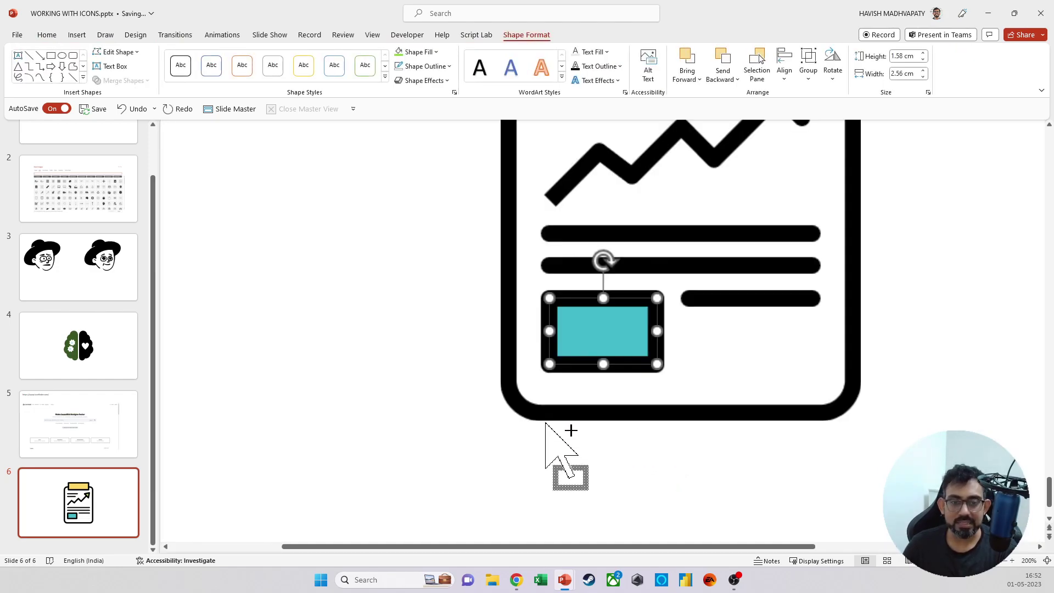
{"action": "scroll", "coordinate": [559, 437], "scroll_direction": "up", "scroll_amount": 10}
{"action": "left_click_drag", "start_coordinate": [603, 298], "coordinate": [603, 337]}
{"action": "left_click", "coordinate": [615, 299]}
{"action": "left_click_drag", "start_coordinate": [602, 292], "coordinate": [602, 333]}
{"action": "left_click", "coordinate": [741, 446]}
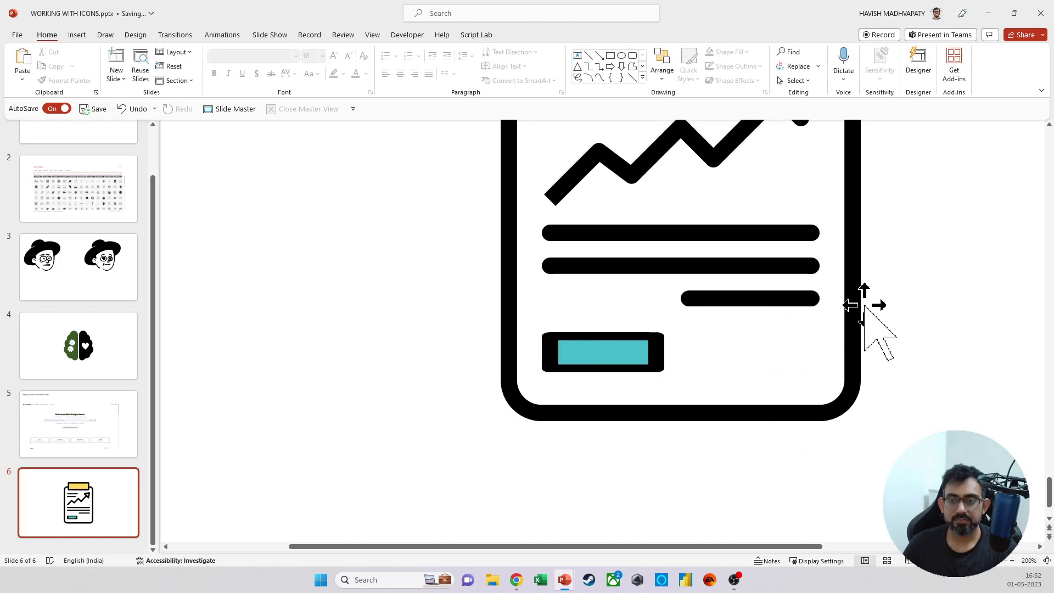
Step: Move the three black text bars down closer to the blue box
{"action": "left_click_drag", "start_coordinate": [892, 329], "coordinate": [473, 201]}
{"action": "left_click_drag", "start_coordinate": [758, 237], "coordinate": [756, 281]}
{"action": "scroll", "coordinate": [703, 326], "scroll_direction": "down", "scroll_amount": 10}
Step: Move the chart line and arrowhead up, and nudge the two top-left short lines left and up
{"action": "key", "text": "Escape"}
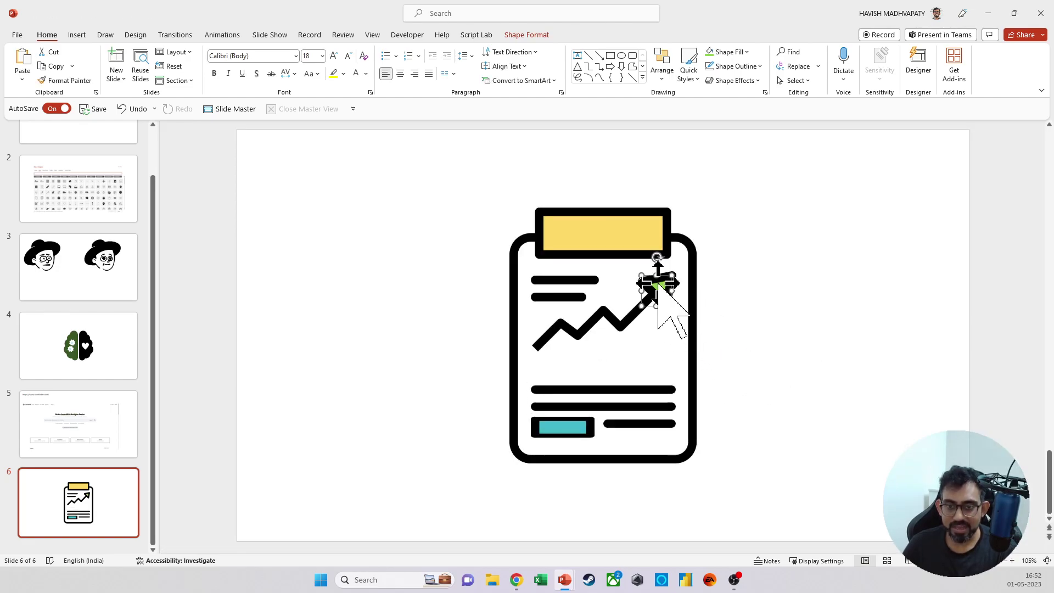
{"action": "left_click_drag", "start_coordinate": [761, 359], "coordinate": [525, 328]}
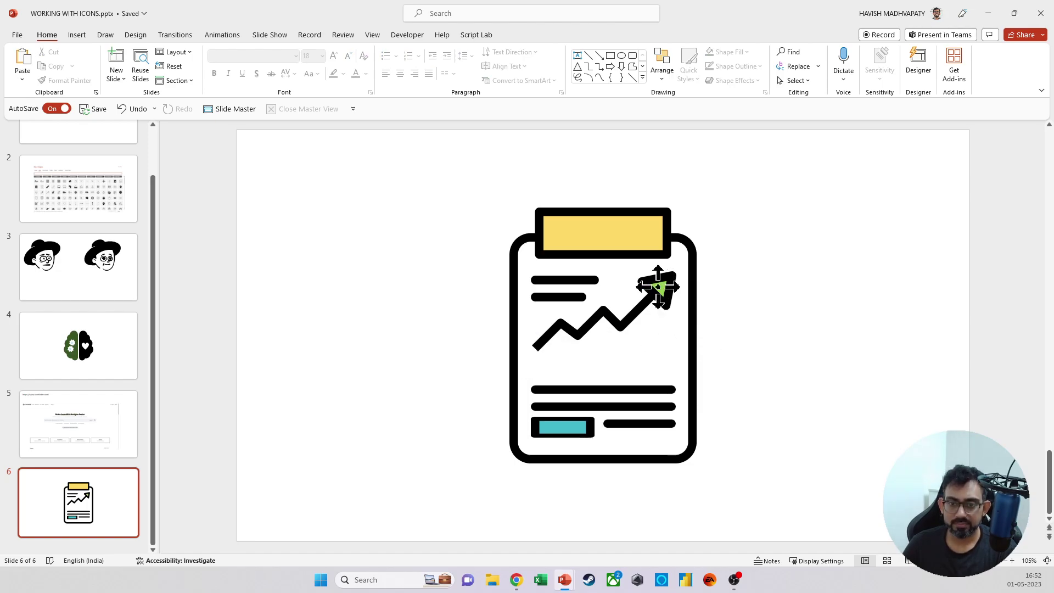
{"action": "left_click", "coordinate": [657, 286]}
{"action": "left_click", "coordinate": [630, 321], "text": "shift"}
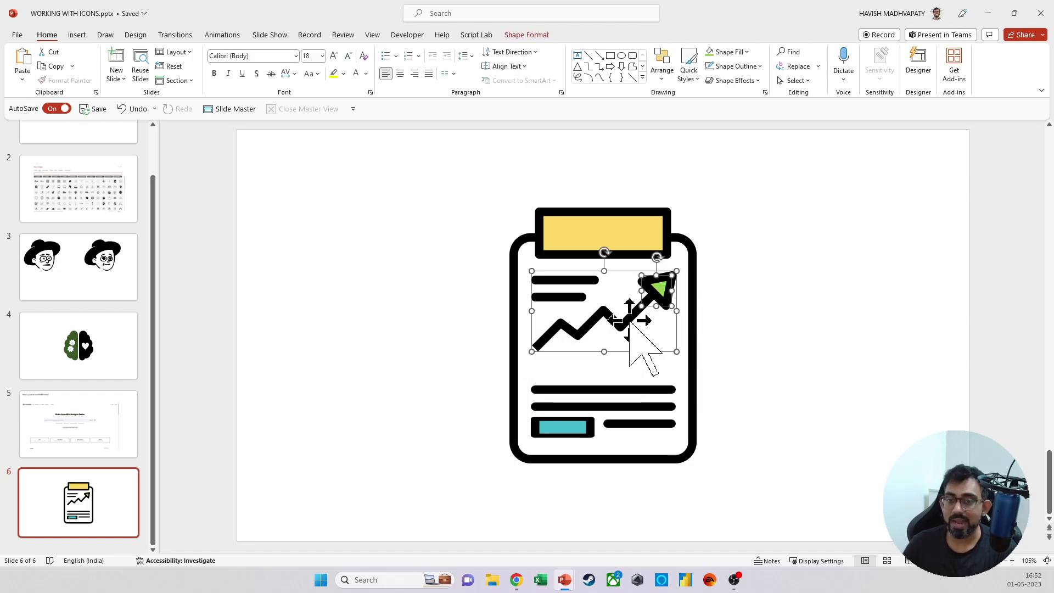
{"action": "left_click_drag", "start_coordinate": [633, 319], "coordinate": [633, 308]}
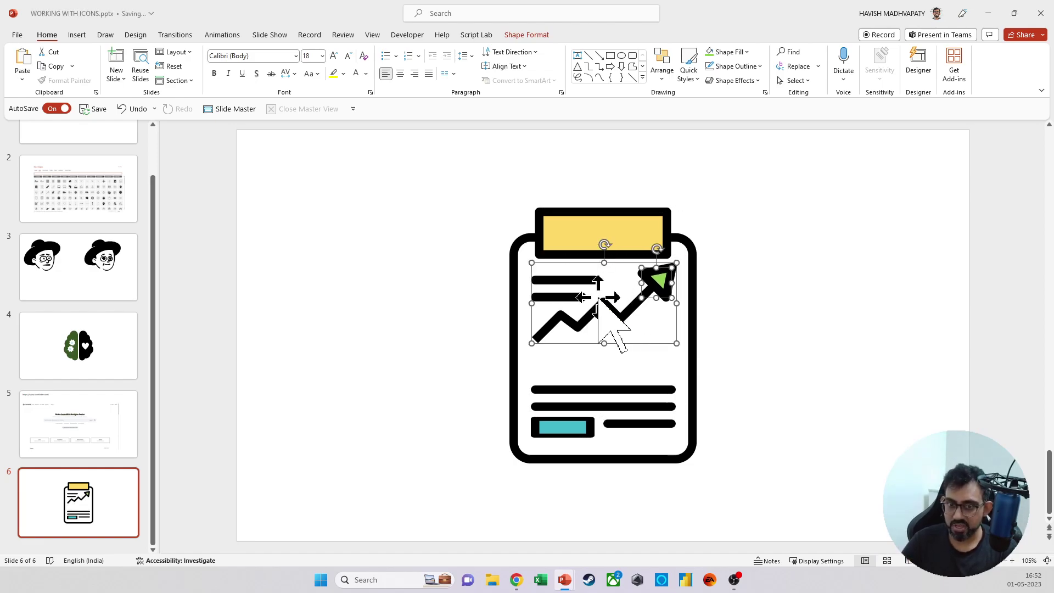
{"action": "left_click", "coordinate": [484, 287]}
{"action": "left_click_drag", "start_coordinate": [497, 265], "coordinate": [625, 316]}
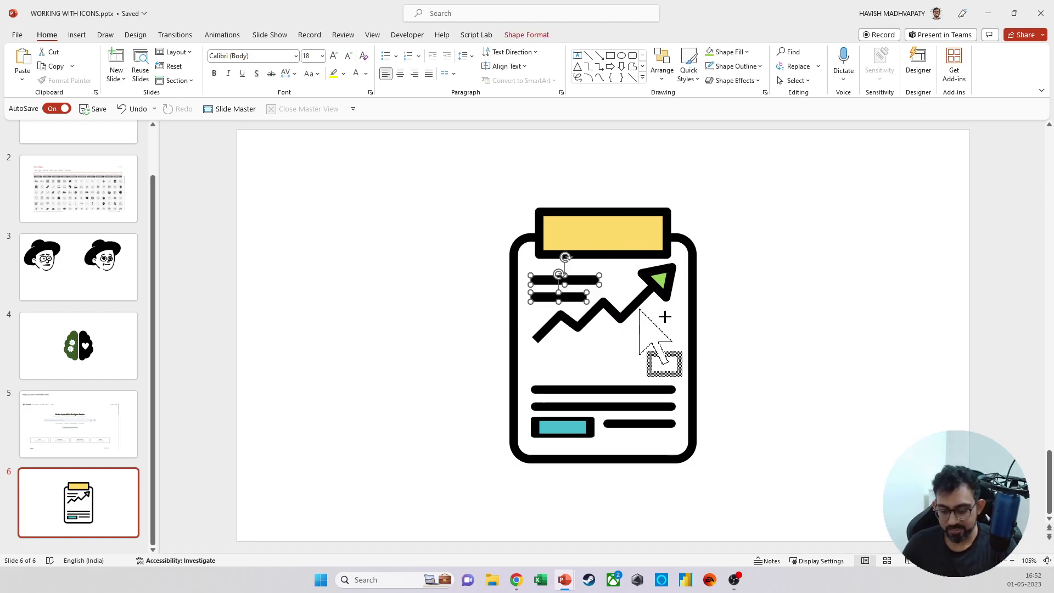
{"action": "left_click_drag", "start_coordinate": [585, 277], "coordinate": [579, 268]}
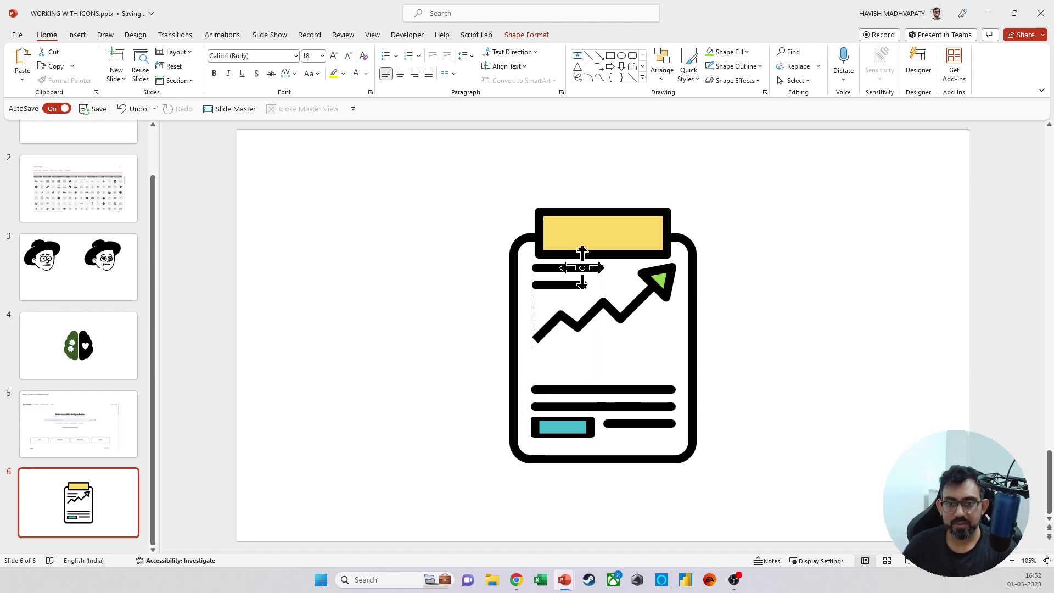
Step: Duplicate the zigzag arrow, stretch the clipboard outline taller, and move the four lower lines down
{"action": "left_click", "coordinate": [631, 301]}
{"action": "left_click_drag", "start_coordinate": [666, 297], "coordinate": [663, 324]}
{"action": "left_click", "coordinate": [627, 484]}
{"action": "left_click", "coordinate": [620, 461]}
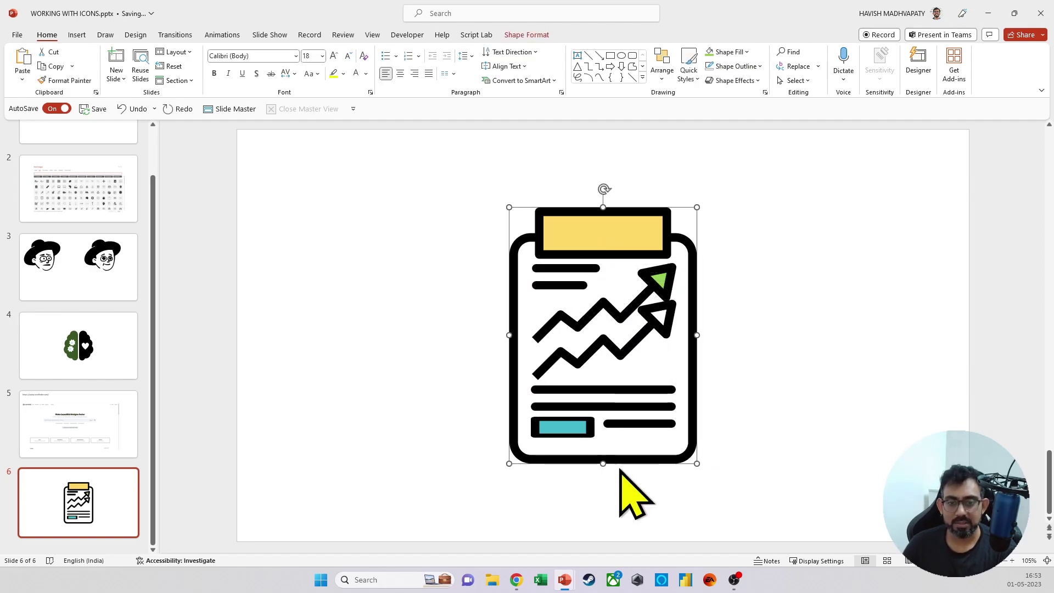
{"action": "left_click_drag", "start_coordinate": [603, 464], "coordinate": [601, 495]}
{"action": "left_click_drag", "start_coordinate": [465, 361], "coordinate": [804, 465]}
{"action": "left_click_drag", "start_coordinate": [665, 426], "coordinate": [659, 459]}
Step: Reposition both zigzag arrows inside the clipboard and fit the green highlight into the upper arrowhead
{"action": "left_click", "coordinate": [646, 325]}
{"action": "left_click_drag", "start_coordinate": [665, 329], "coordinate": [671, 359]}
{"action": "left_click_drag", "start_coordinate": [672, 291], "coordinate": [662, 303]}
{"action": "left_click_drag", "start_coordinate": [472, 253], "coordinate": [574, 303]}
{"action": "left_click", "coordinate": [686, 285]}
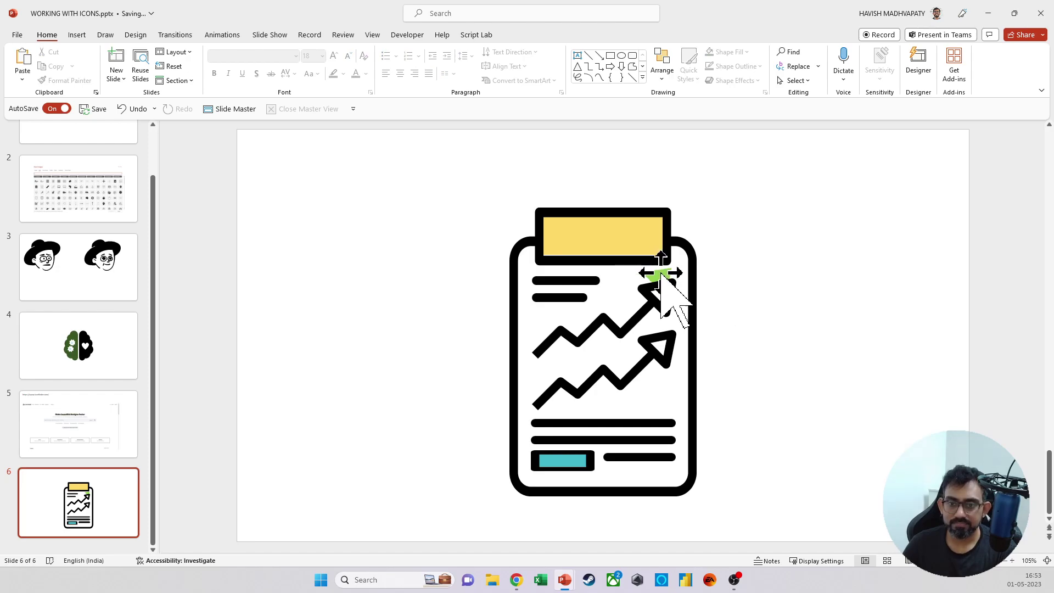
{"action": "left_click", "coordinate": [663, 285]}
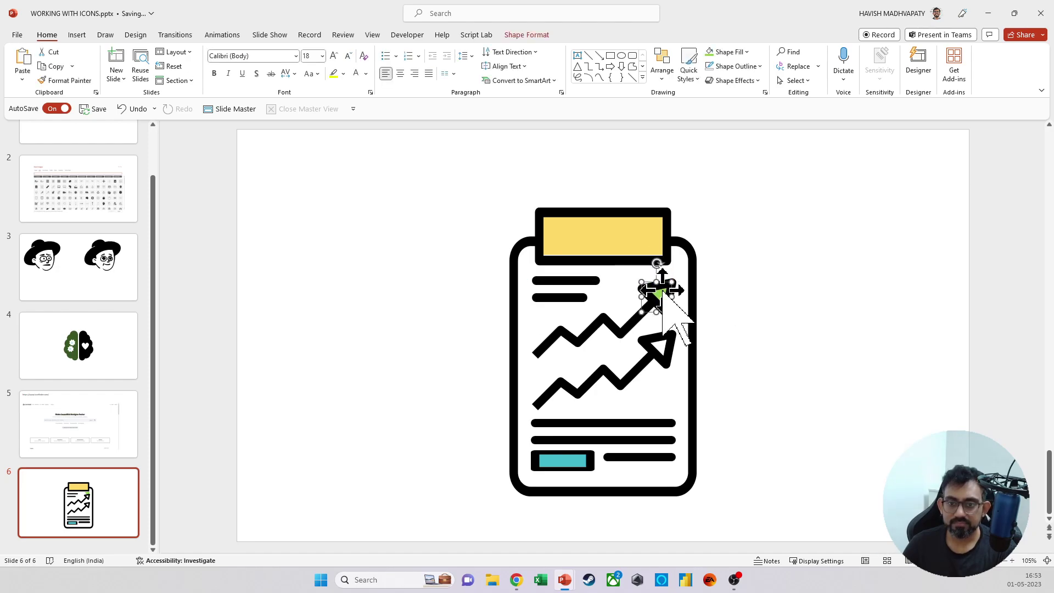
{"action": "left_click_drag", "start_coordinate": [663, 292], "coordinate": [664, 294]}
{"action": "left_click", "coordinate": [789, 324]}
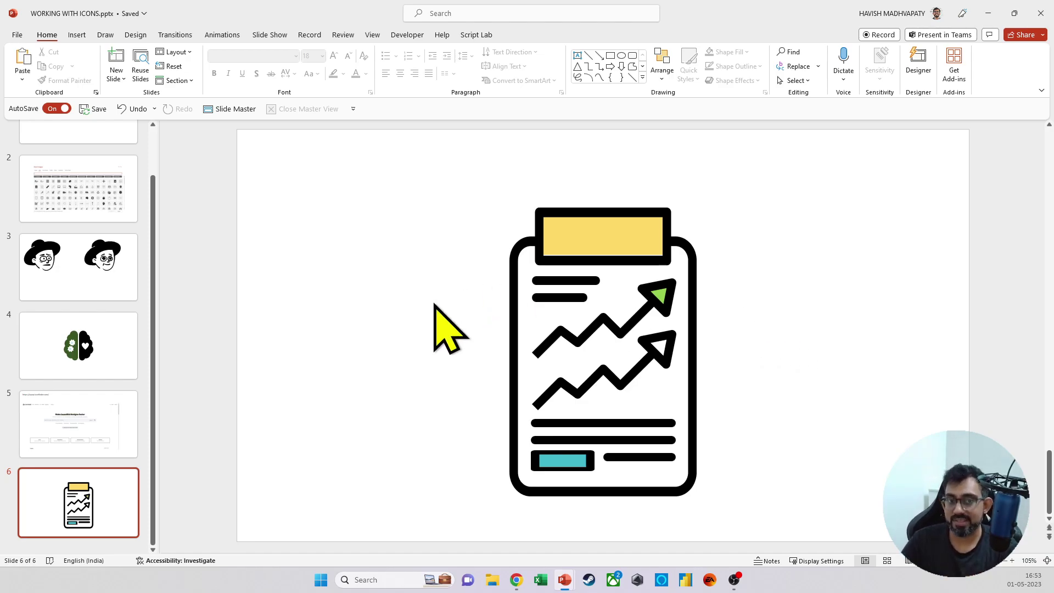
Step: Add a new slide 7 after slide 6 and delete its placeholders so it is blank
{"action": "left_click", "coordinate": [40, 545]}
{"action": "key", "text": "Return"}
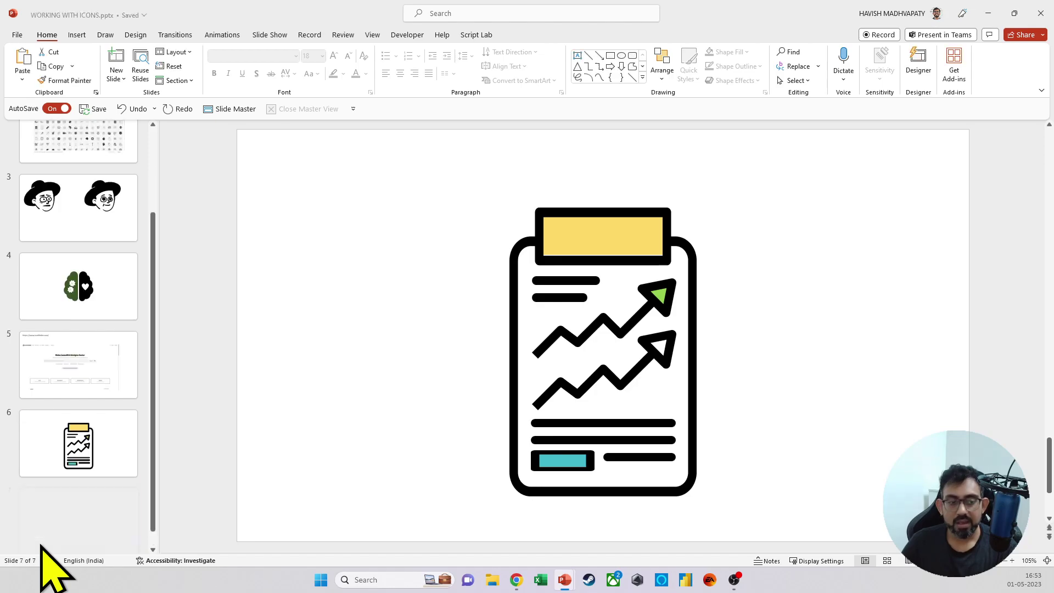
{"action": "key", "text": "ctrl+a"}
{"action": "key", "text": "Delete"}
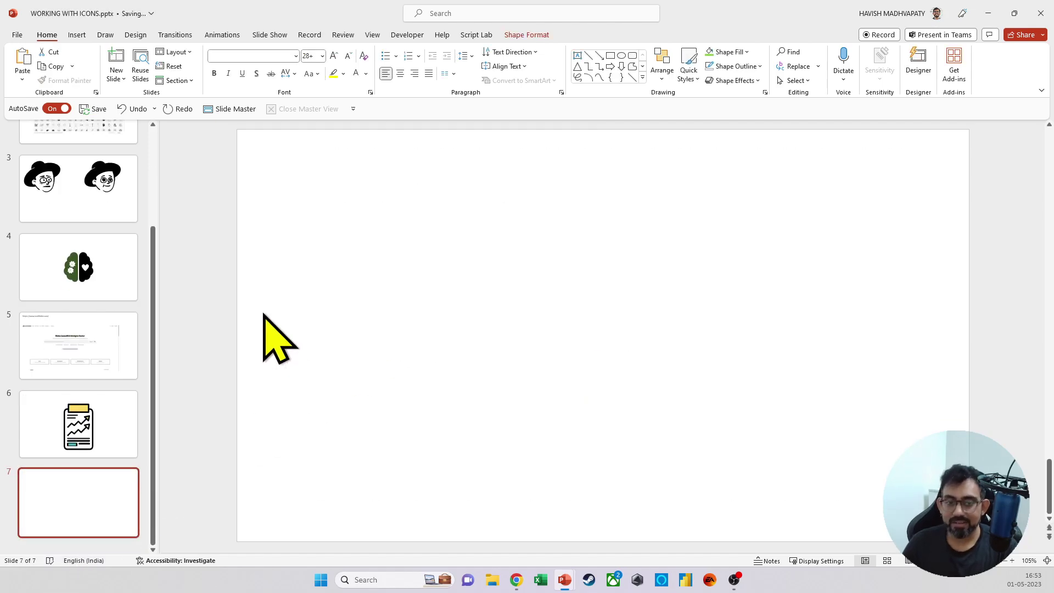
{"action": "key", "text": "alt+Tab"}
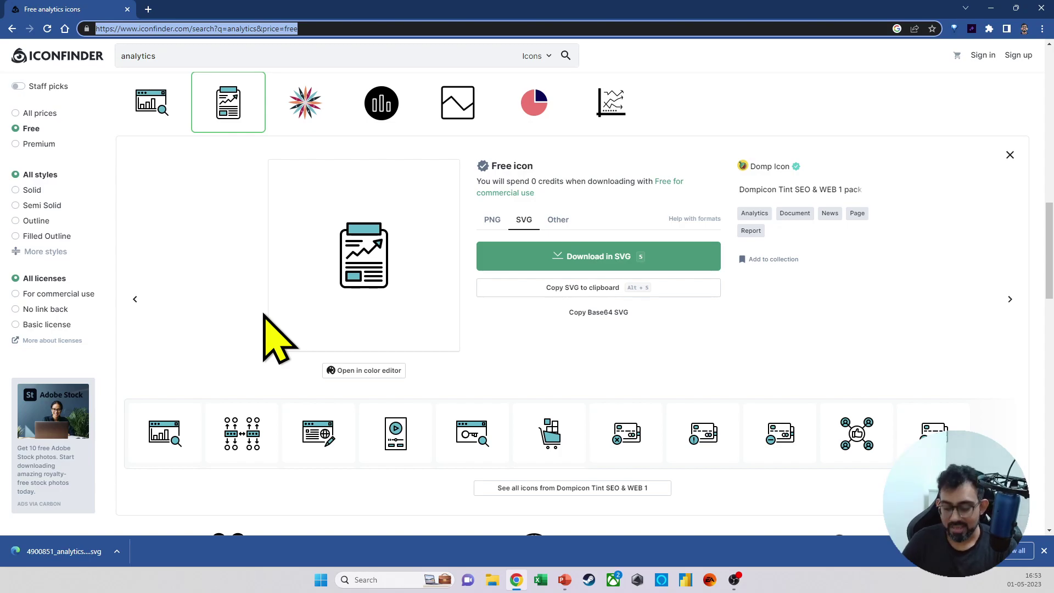
Step: Search Google for 'undraw', open undraw.co at 100% zoom, and browse its illustrations
{"action": "type", "text": "undraw"}
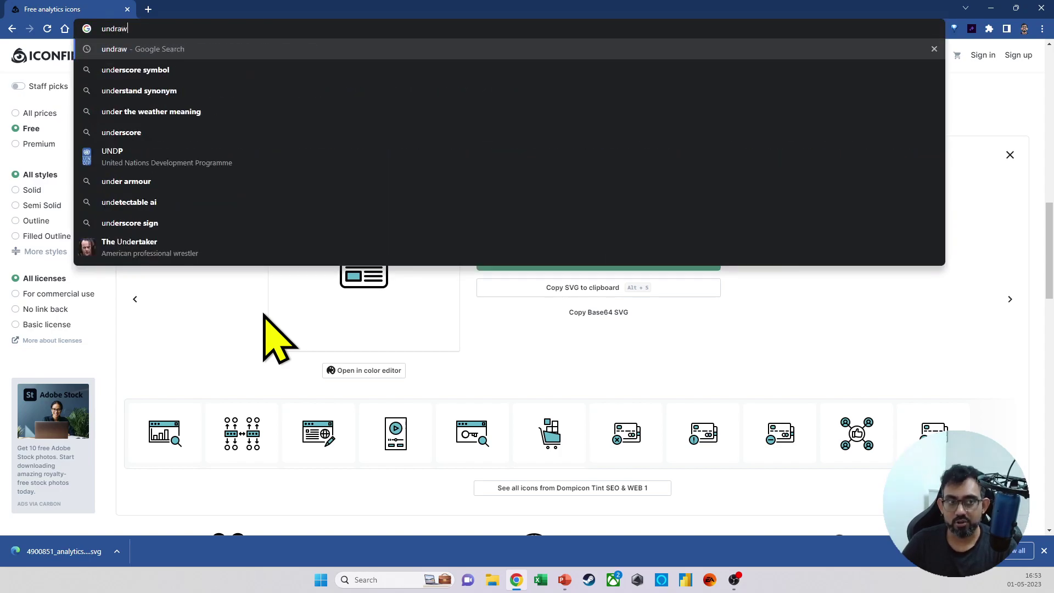
{"action": "key", "text": "Return"}
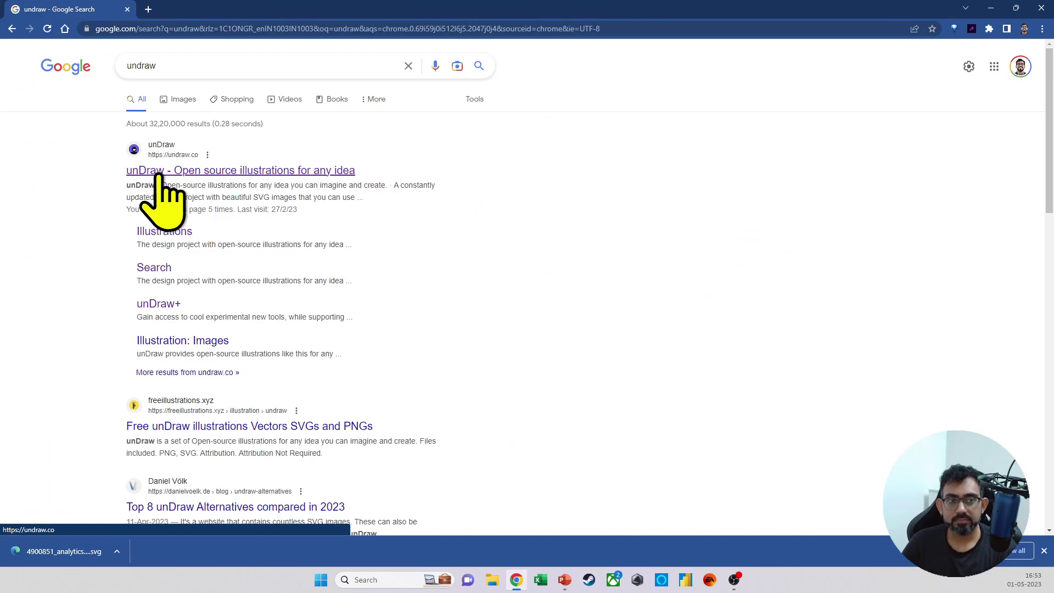
{"action": "left_click", "coordinate": [159, 175]}
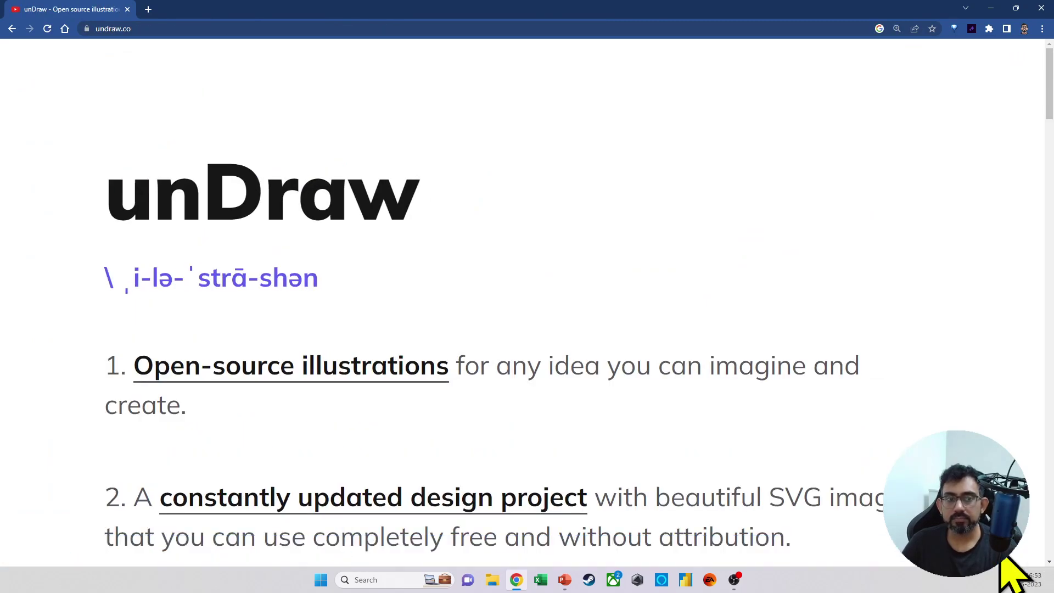
{"action": "key", "text": "ctrl+0"}
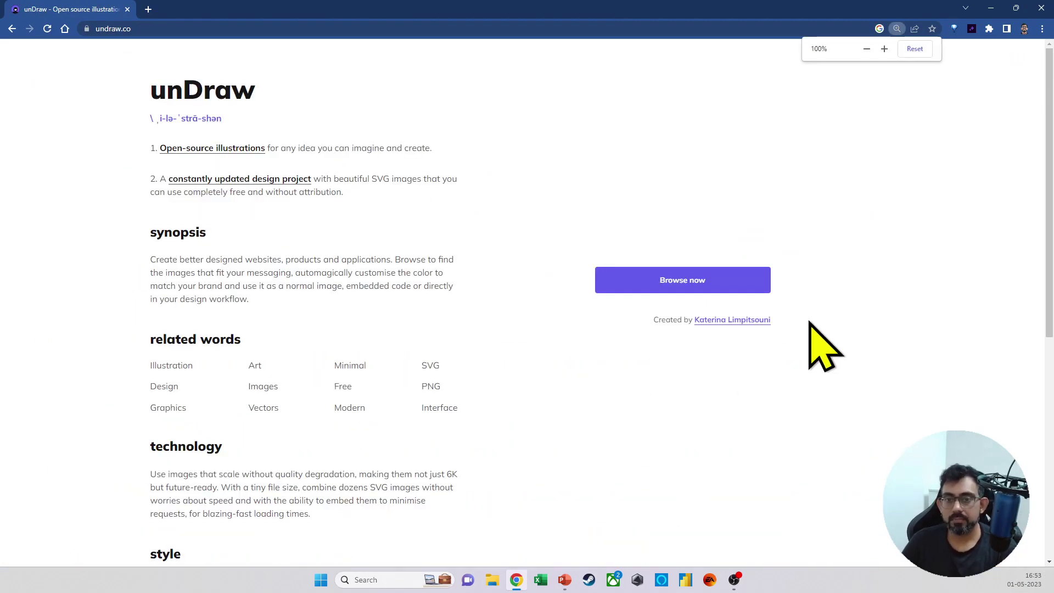
{"action": "left_click", "coordinate": [676, 286]}
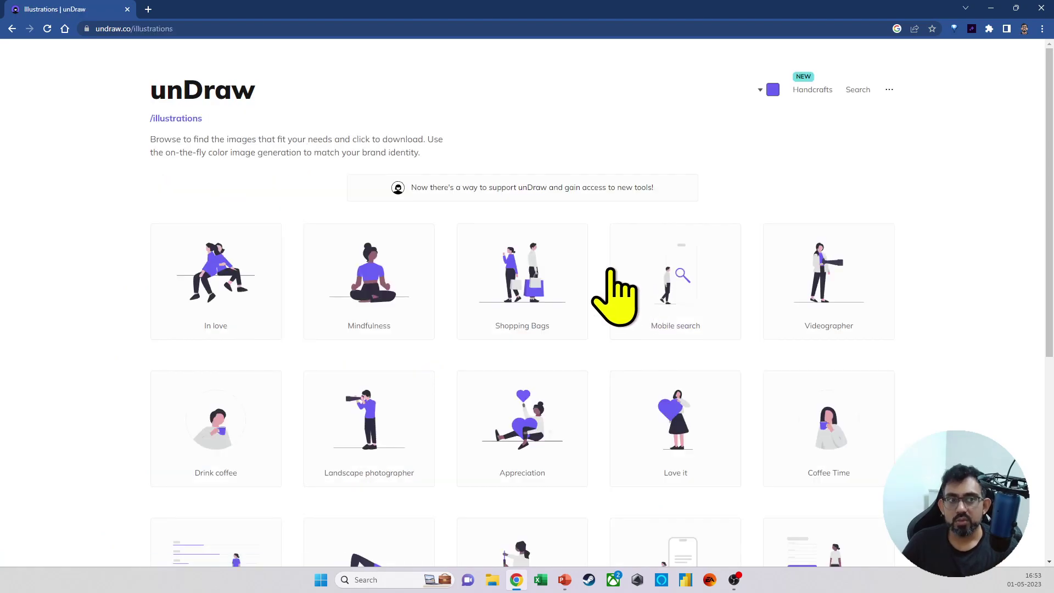
{"action": "key", "text": "ctrl+l"}
{"action": "key", "text": "ctrl+c"}
{"action": "key", "text": "alt+Tab"}
{"action": "key", "text": "ctrl+v"}
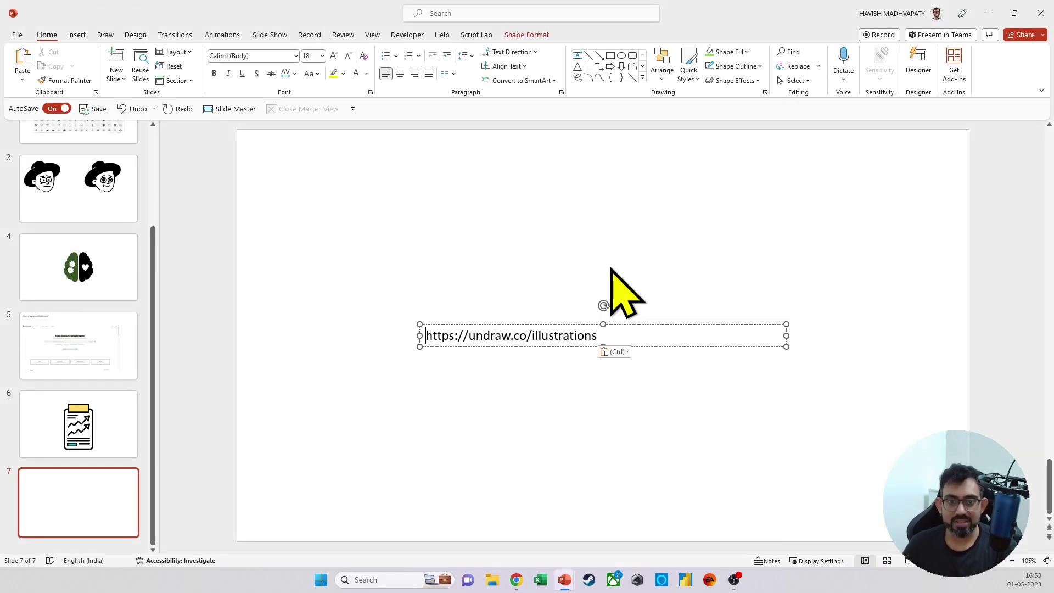
{"action": "left_click_drag", "start_coordinate": [631, 332], "coordinate": [475, 162]}
{"action": "left_click", "coordinate": [482, 229]}
Step: Snip a screenshot of the unDraw gallery and paste it, resized, below the URL
{"action": "key", "text": "alt+Tab"}
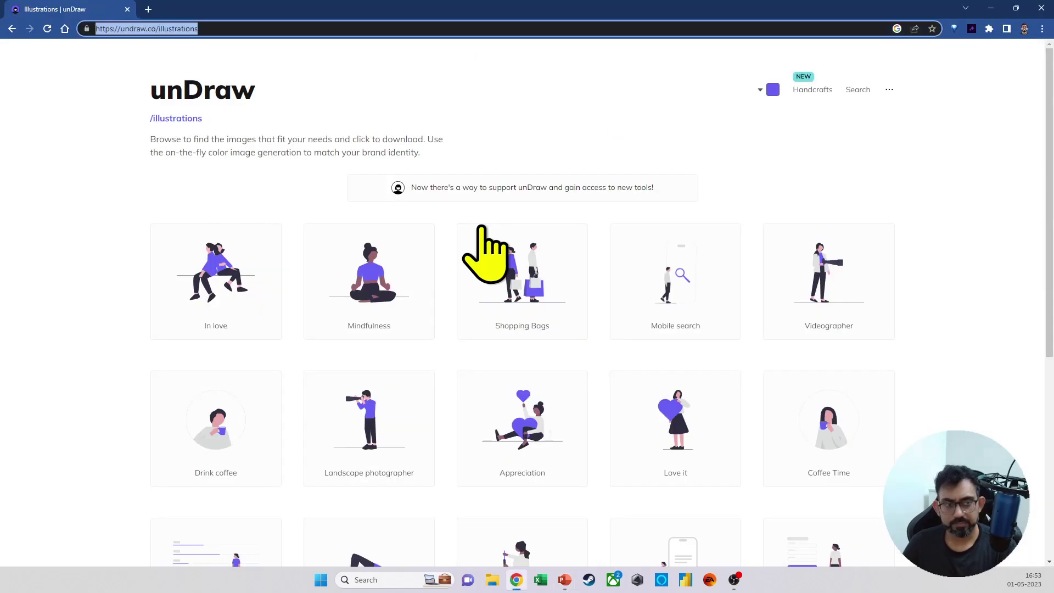
{"action": "key", "text": "super+shift+s"}
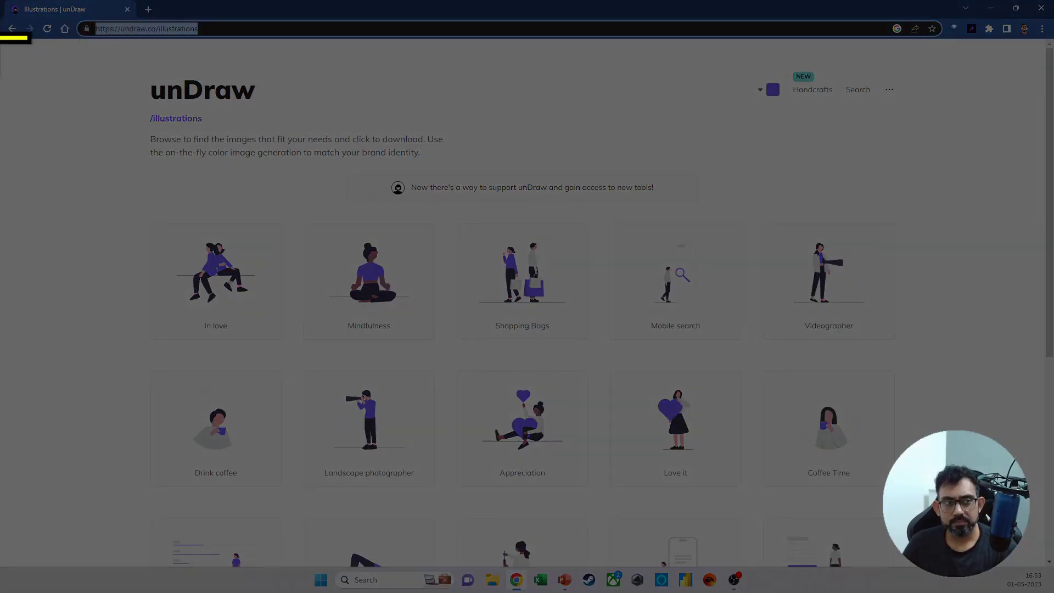
{"action": "left_click_drag", "start_coordinate": [1, 39], "coordinate": [1036, 508]}
{"action": "key", "text": "alt+Tab"}
{"action": "key", "text": "ctrl+v"}
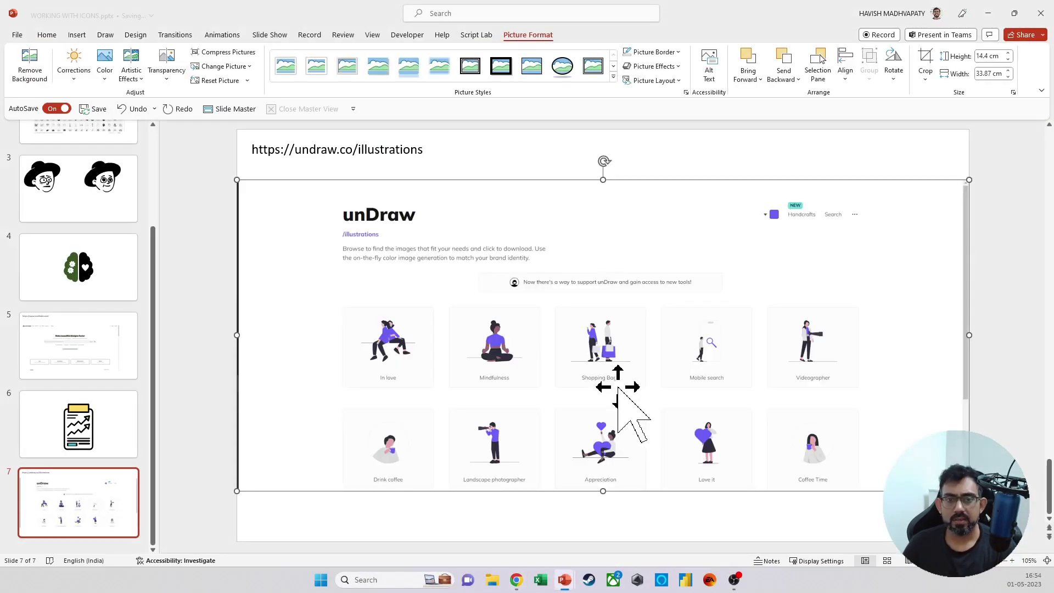
{"action": "left_click_drag", "start_coordinate": [971, 179], "coordinate": [940, 191]}
{"action": "left_click", "coordinate": [80, 520]}
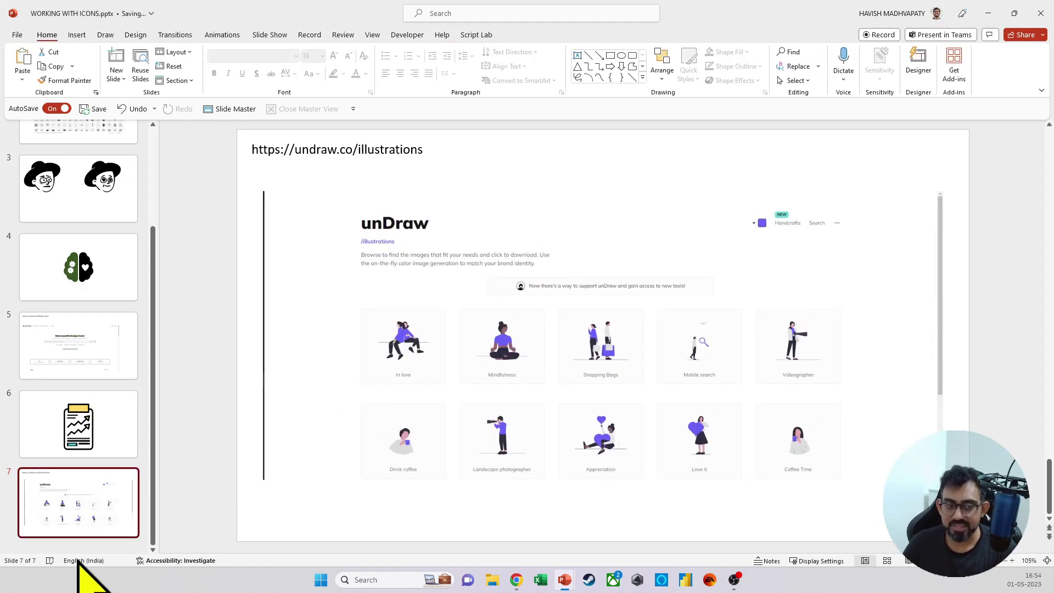
Step: Add blank slide 8, then download unDraw's Search engines illustration as an SVG
{"action": "left_click", "coordinate": [80, 544]}
{"action": "key", "text": "Return"}
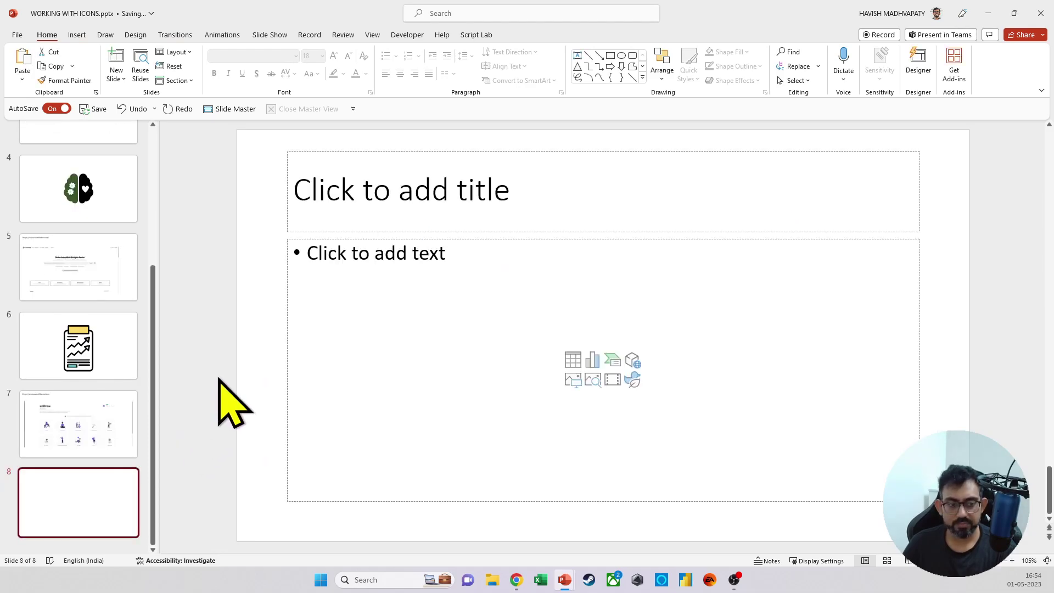
{"action": "key", "text": "alt+Tab"}
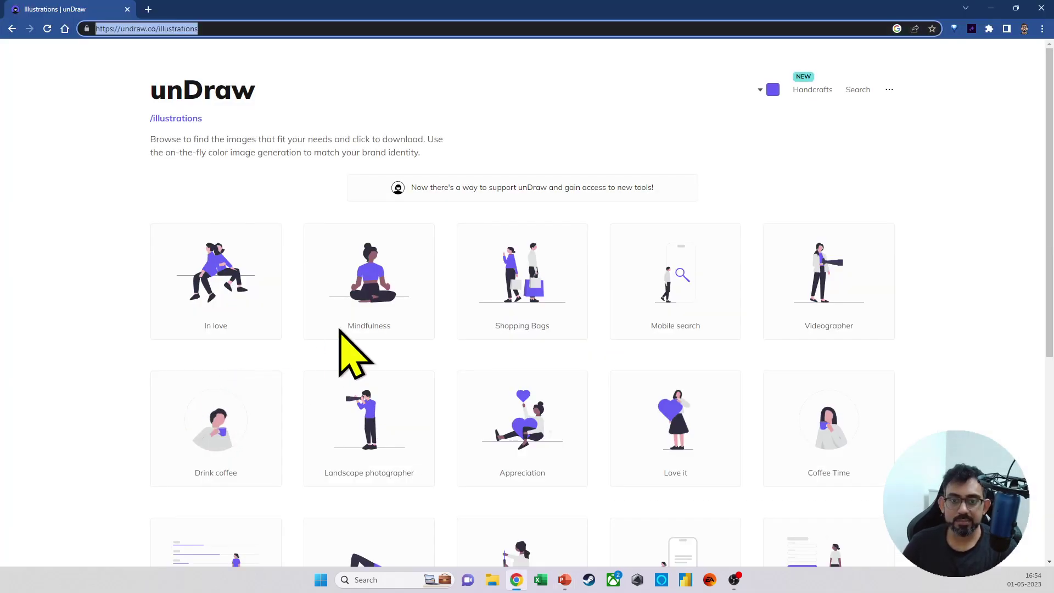
{"action": "scroll", "coordinate": [648, 435], "scroll_direction": "down", "scroll_amount": 4}
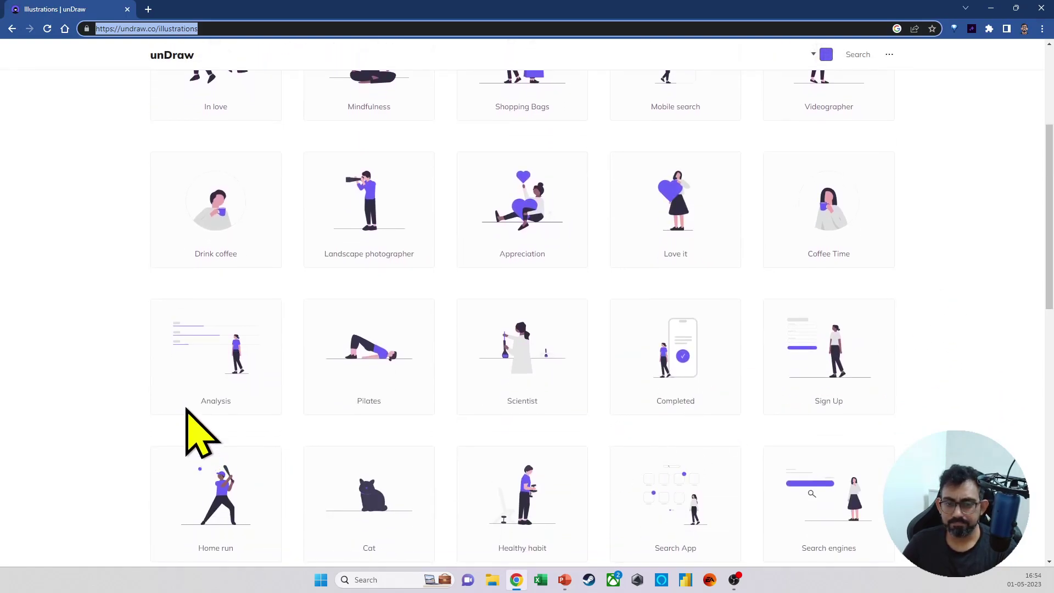
{"action": "left_click", "coordinate": [888, 530]}
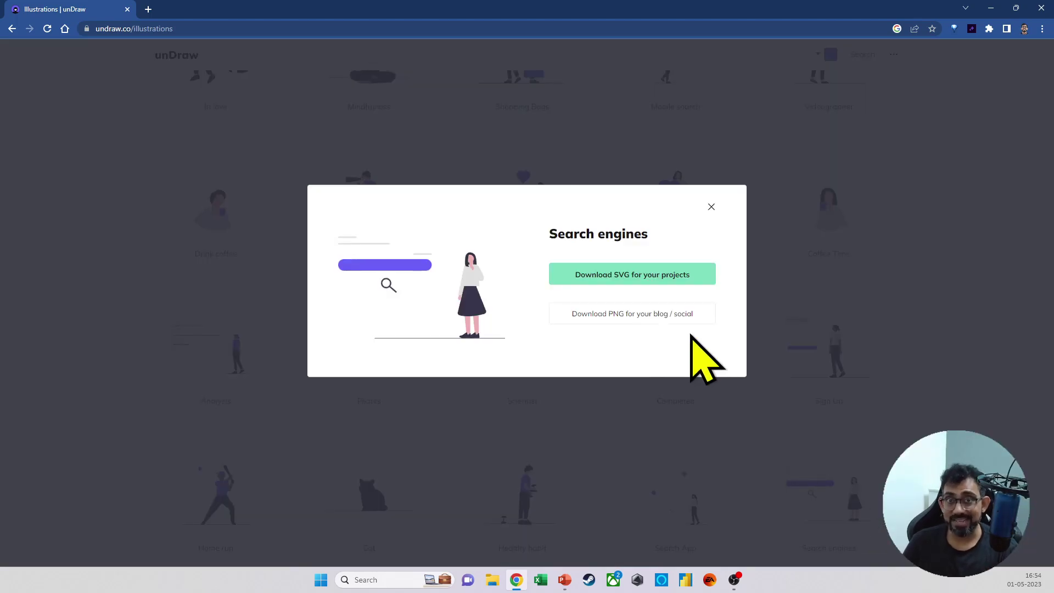
{"action": "left_click", "coordinate": [638, 277]}
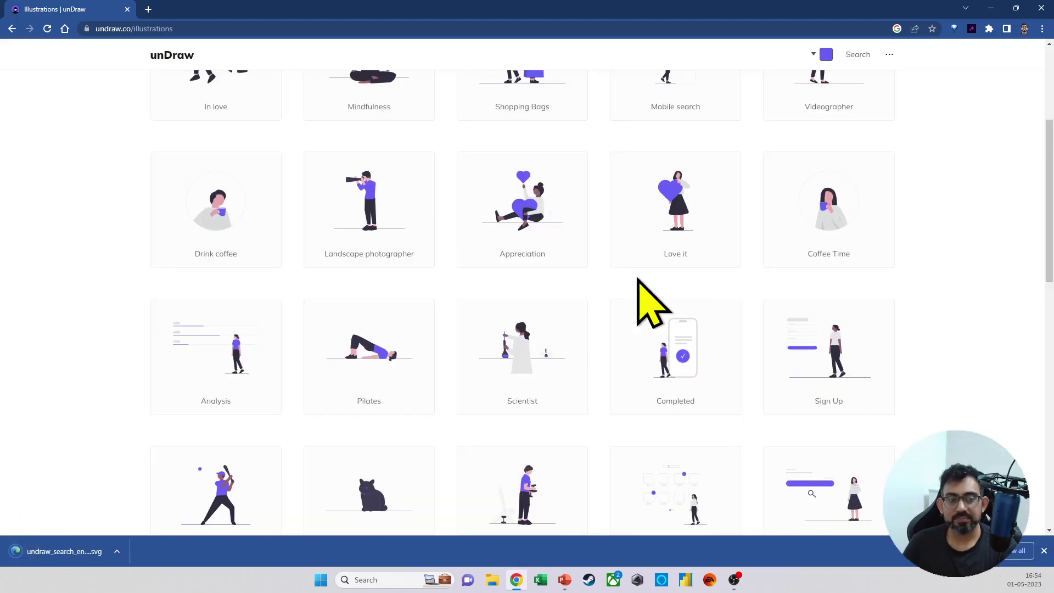
{"action": "key", "text": "alt+Tab"}
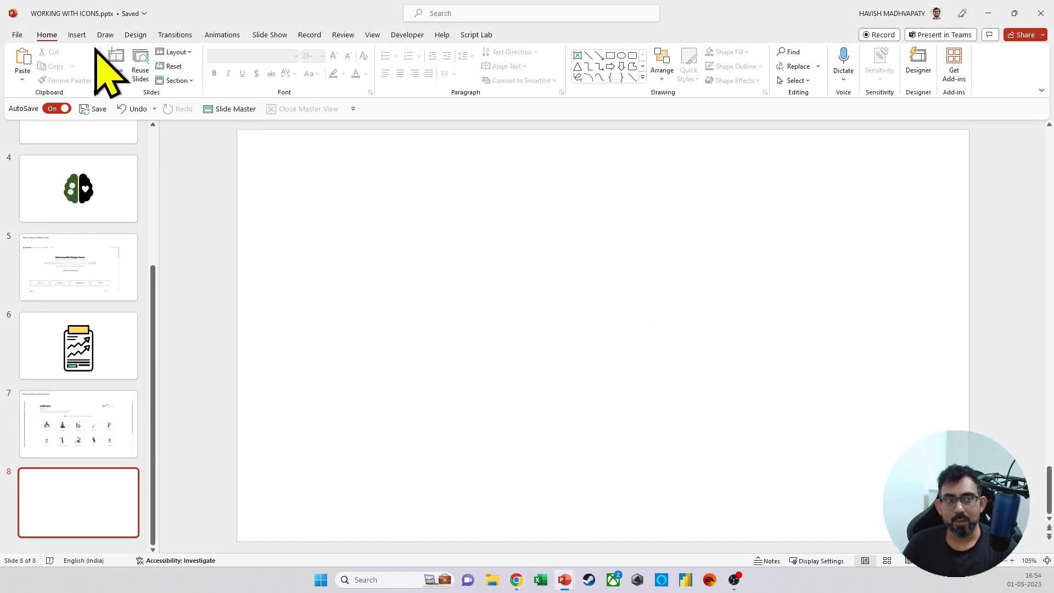
Step: Insert the Search engines SVG on slide 8 and ungroup it into drawing shapes
{"action": "left_click", "coordinate": [78, 37]}
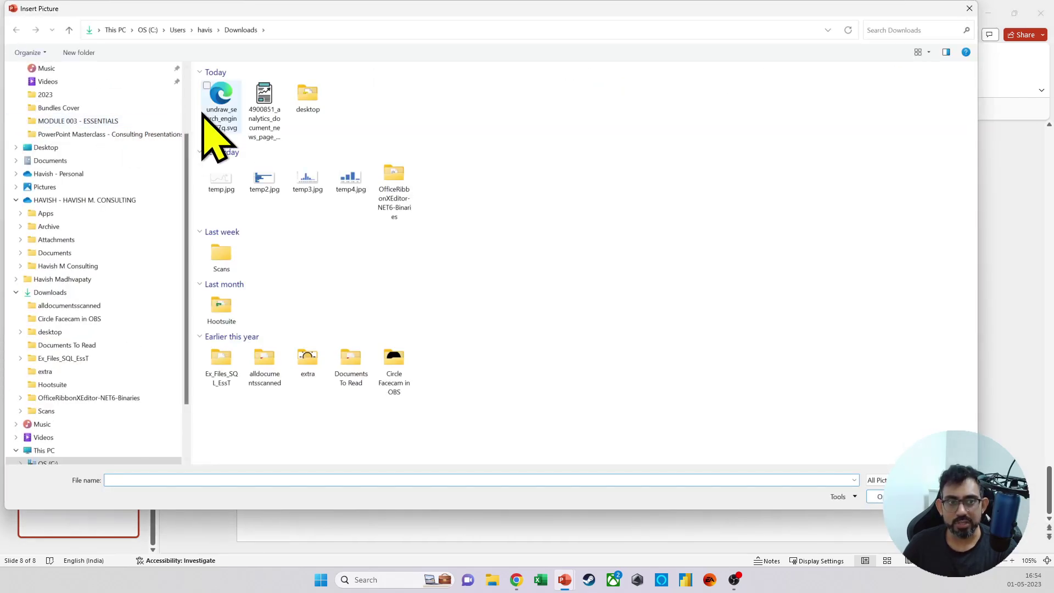
{"action": "left_click", "coordinate": [212, 112]}
{"action": "double_click", "coordinate": [213, 112]}
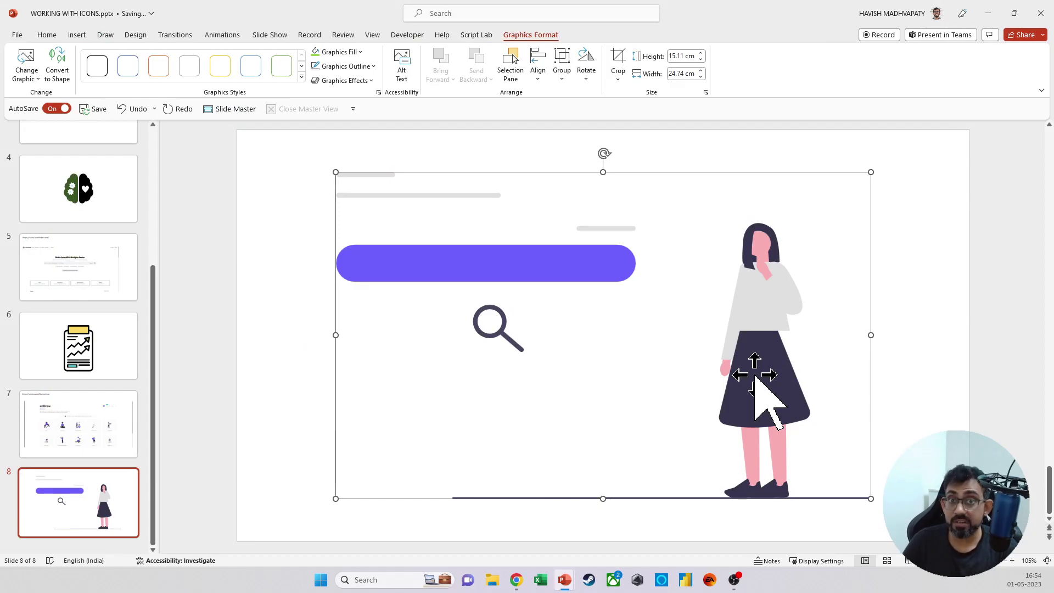
{"action": "key", "text": "ctrl+shift+g"}
{"action": "key", "text": "Return"}
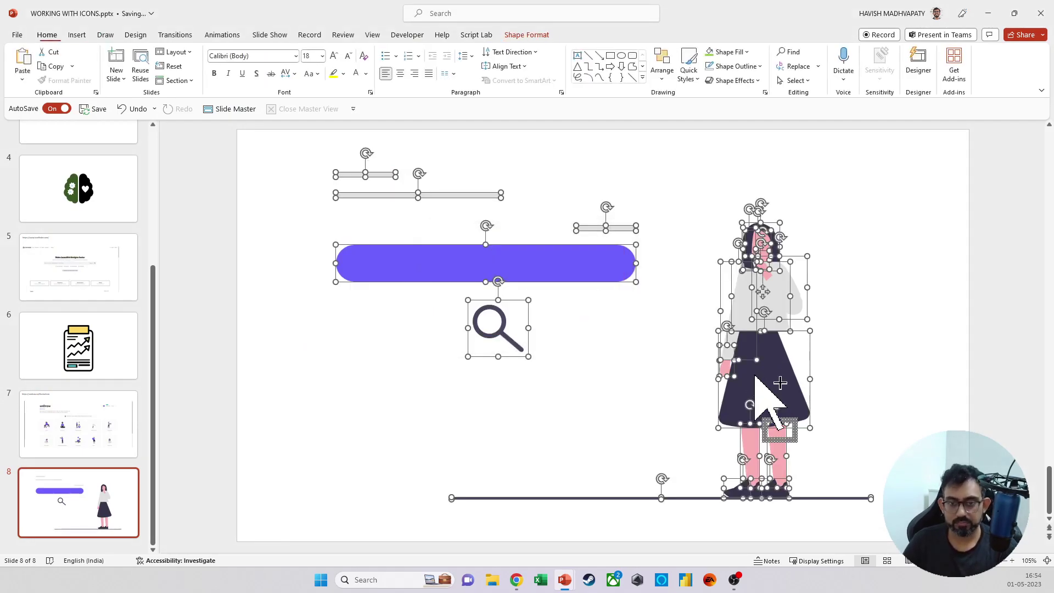
Step: Move the whole magnifier onto the purple search bar's right end, then select the ground line
{"action": "left_click", "coordinate": [712, 357]}
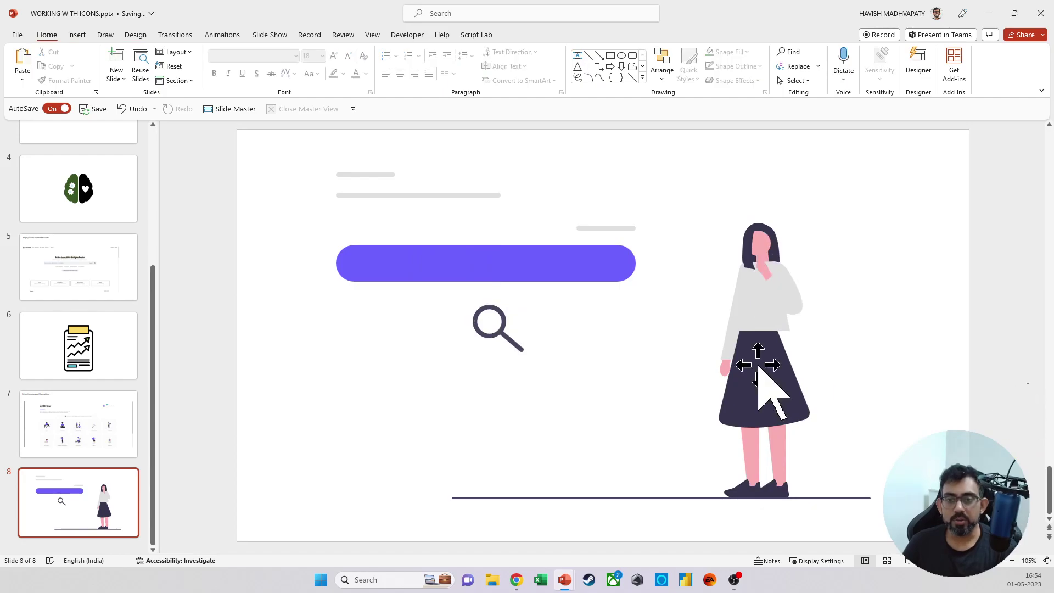
{"action": "left_click", "coordinate": [506, 324]}
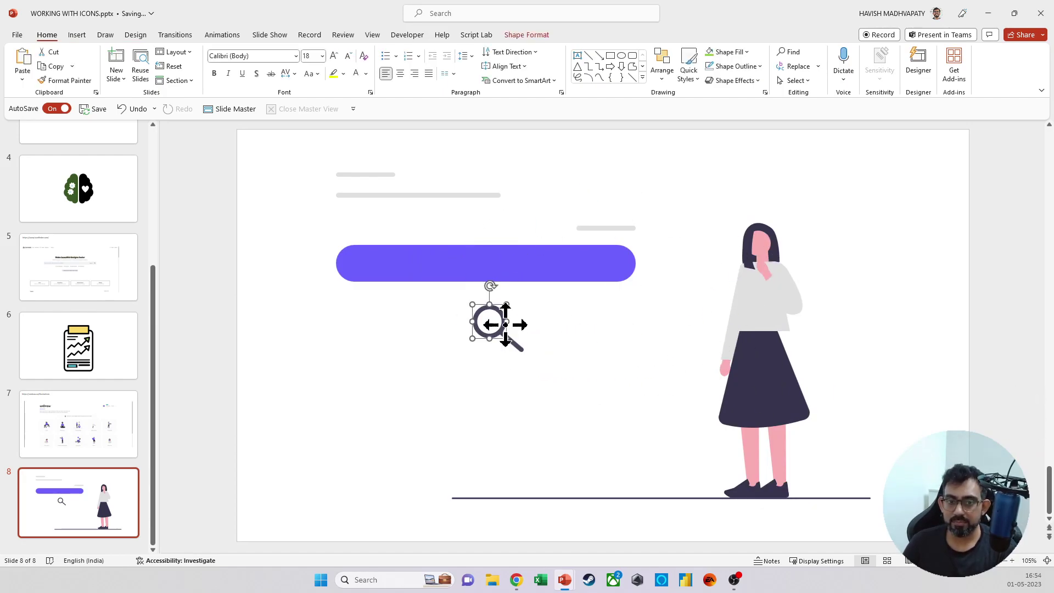
{"action": "left_click", "coordinate": [519, 269]}
{"action": "left_click", "coordinate": [608, 228]}
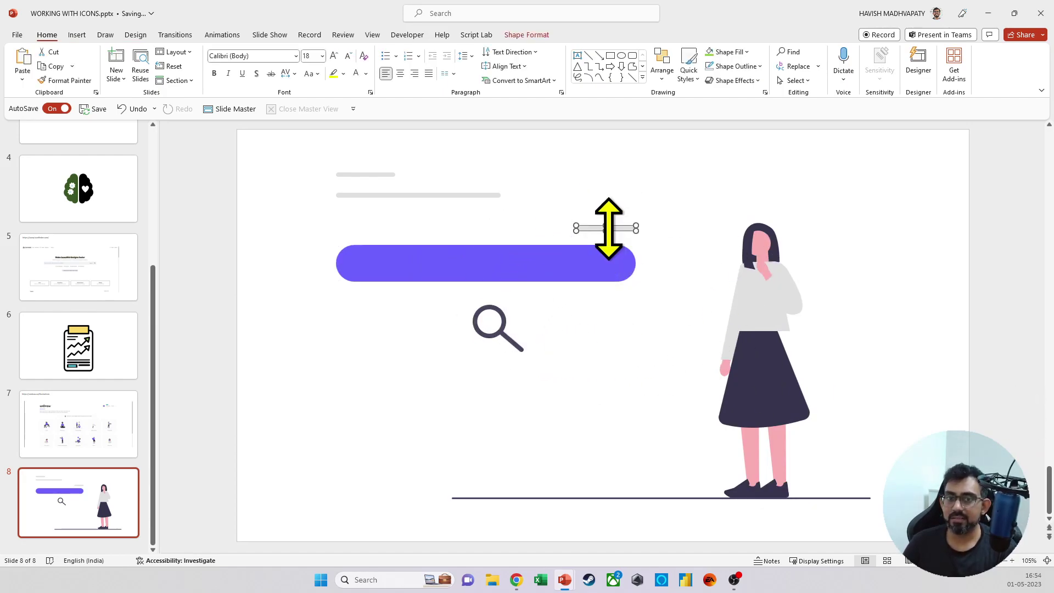
{"action": "left_click", "coordinate": [521, 269]}
{"action": "left_click", "coordinate": [506, 349]}
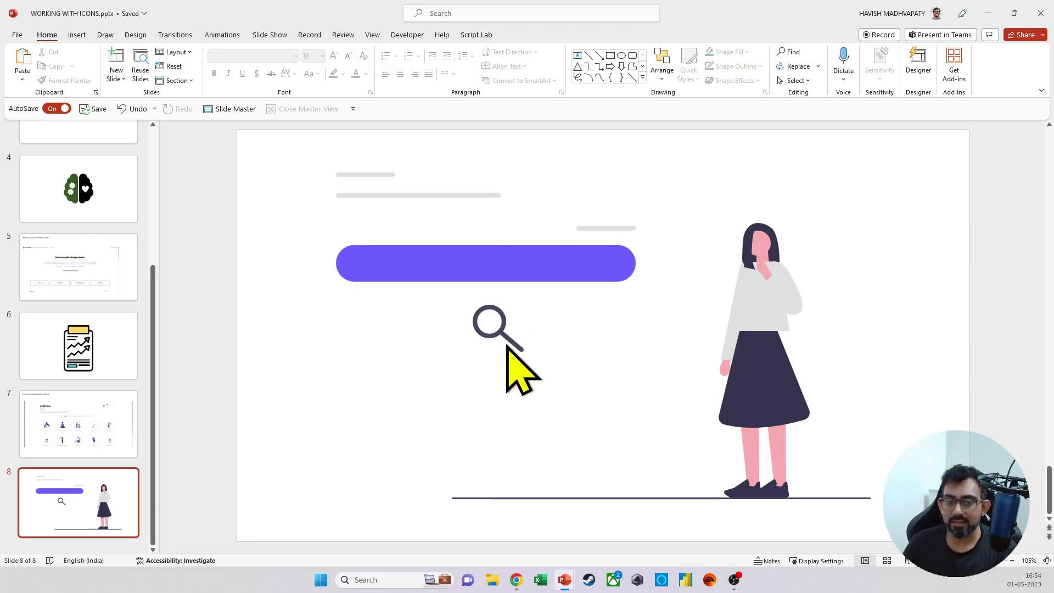
{"action": "left_click", "coordinate": [504, 345]}
{"action": "left_click", "coordinate": [436, 356]}
{"action": "left_click_drag", "start_coordinate": [440, 373], "coordinate": [637, 287]}
{"action": "left_click_drag", "start_coordinate": [511, 348], "coordinate": [619, 301]}
{"action": "left_click", "coordinate": [621, 453]}
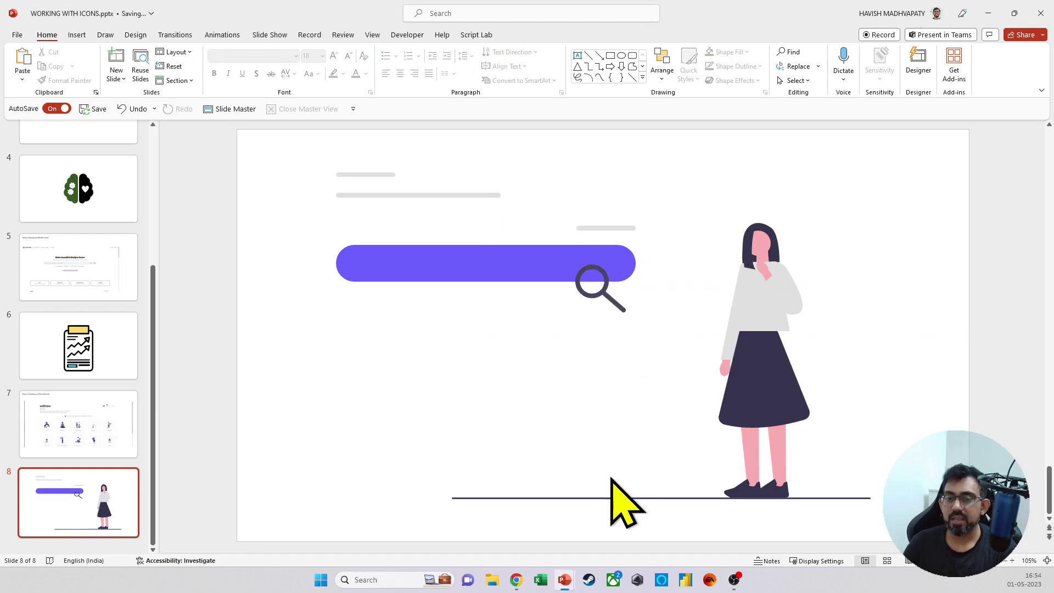
{"action": "left_click", "coordinate": [600, 498]}
Step: Delete the ground line and fill the woman's shirt, arms and grey torso patch green
{"action": "key", "text": "Delete"}
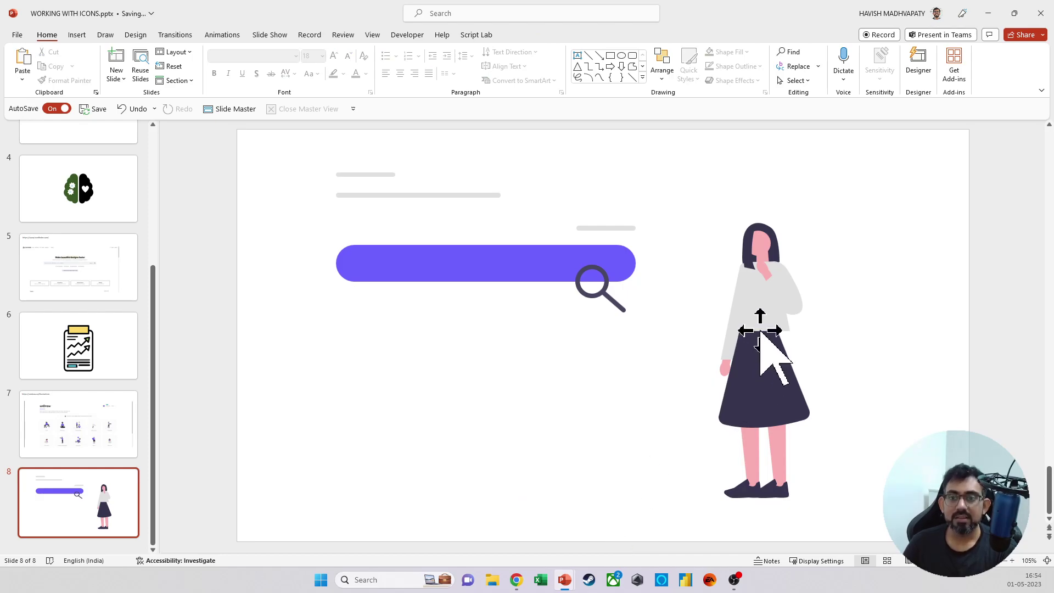
{"action": "left_click", "coordinate": [759, 309]}
{"action": "scroll", "coordinate": [759, 308], "scroll_direction": "up", "scroll_amount": 5}
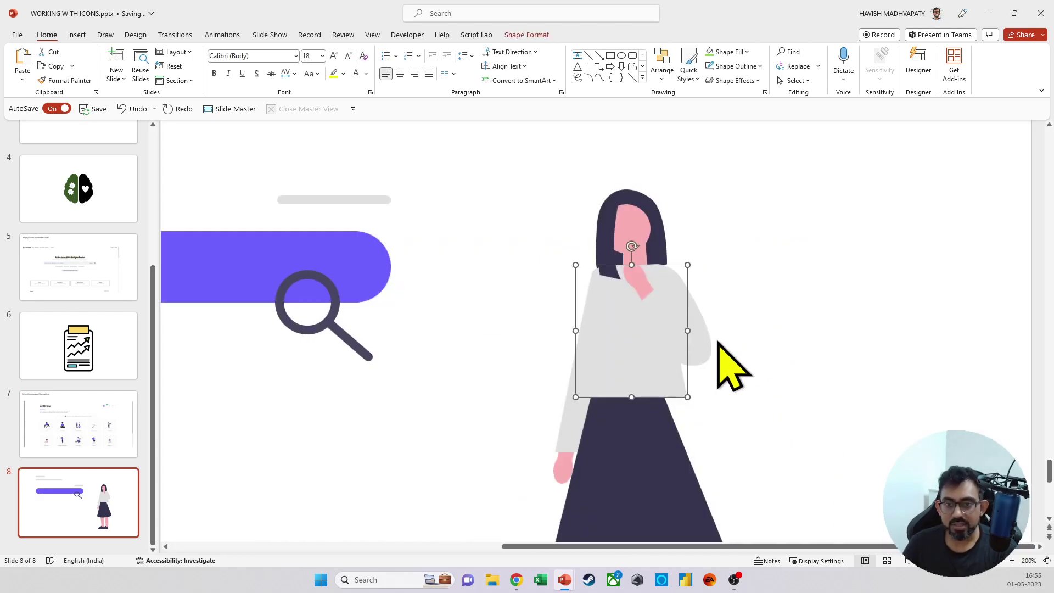
{"action": "left_click", "coordinate": [703, 321], "text": "ctrl"}
{"action": "left_click", "coordinate": [581, 423], "text": "ctrl"}
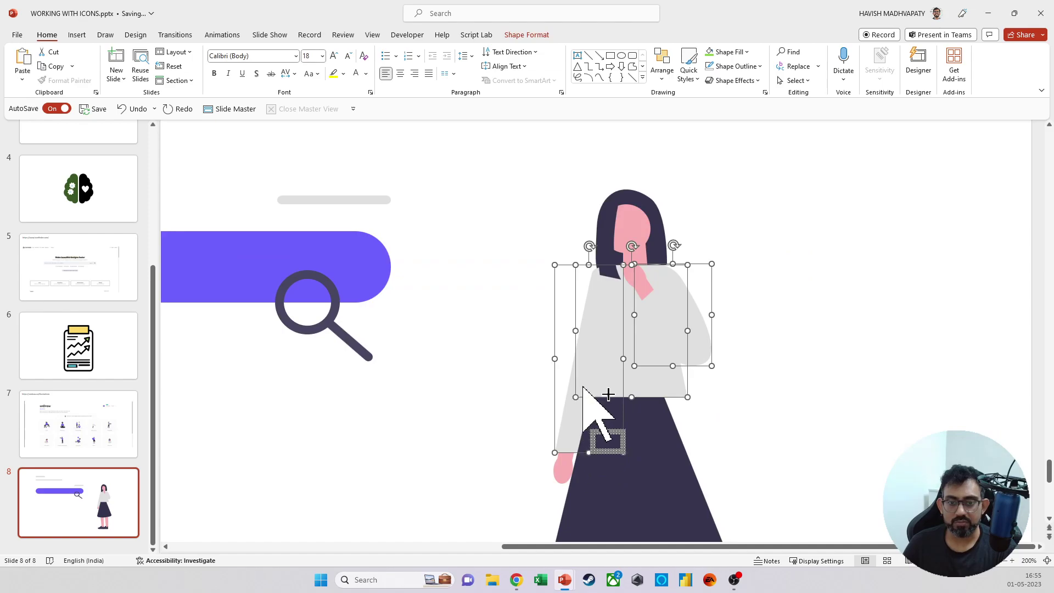
{"action": "left_click", "coordinate": [527, 35]}
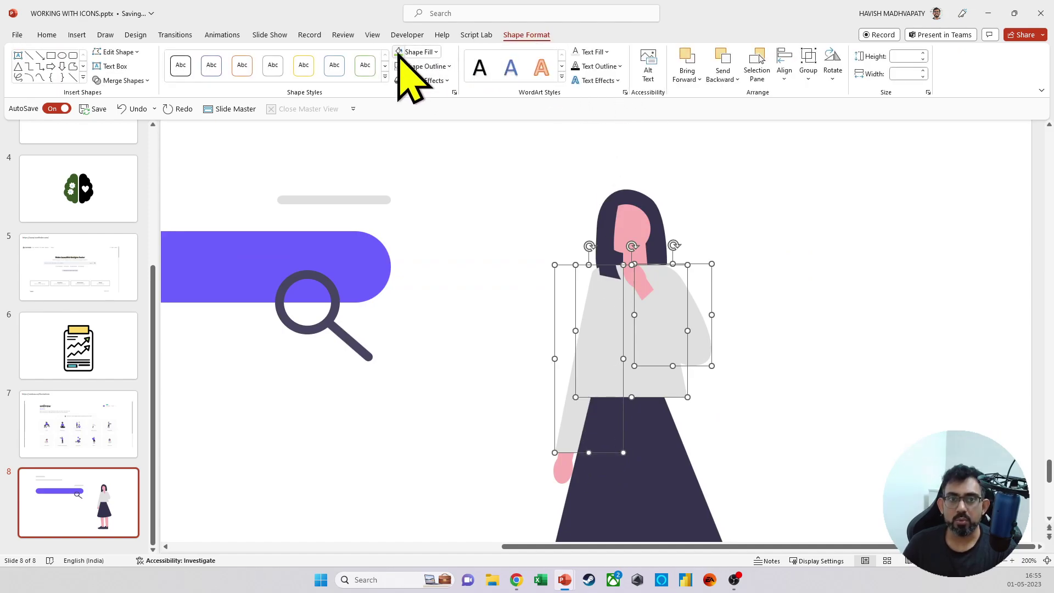
{"action": "left_click", "coordinate": [401, 51]}
{"action": "left_click", "coordinate": [779, 303]}
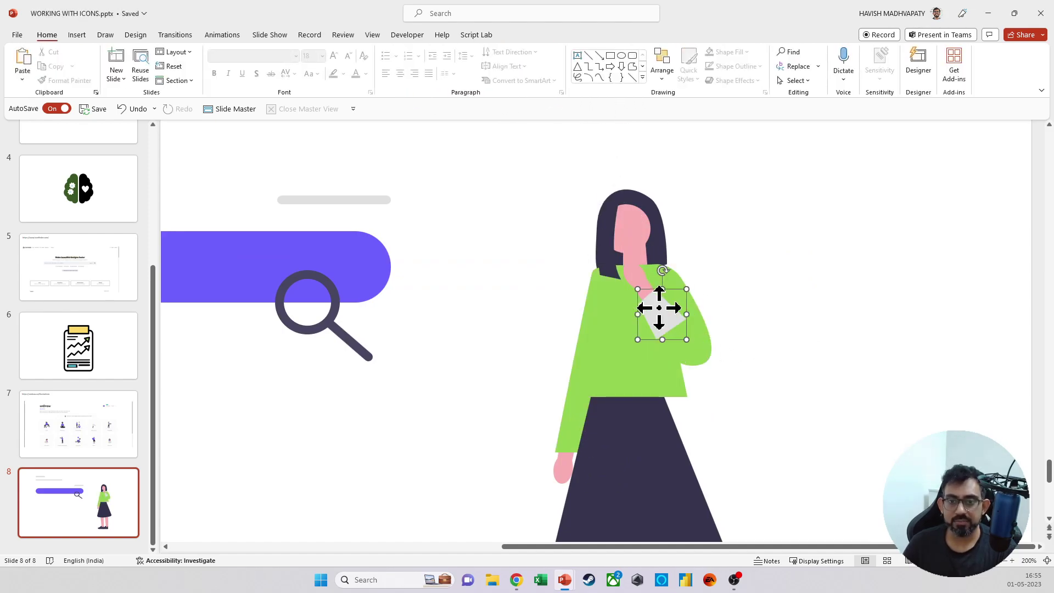
{"action": "left_click", "coordinate": [681, 310]}
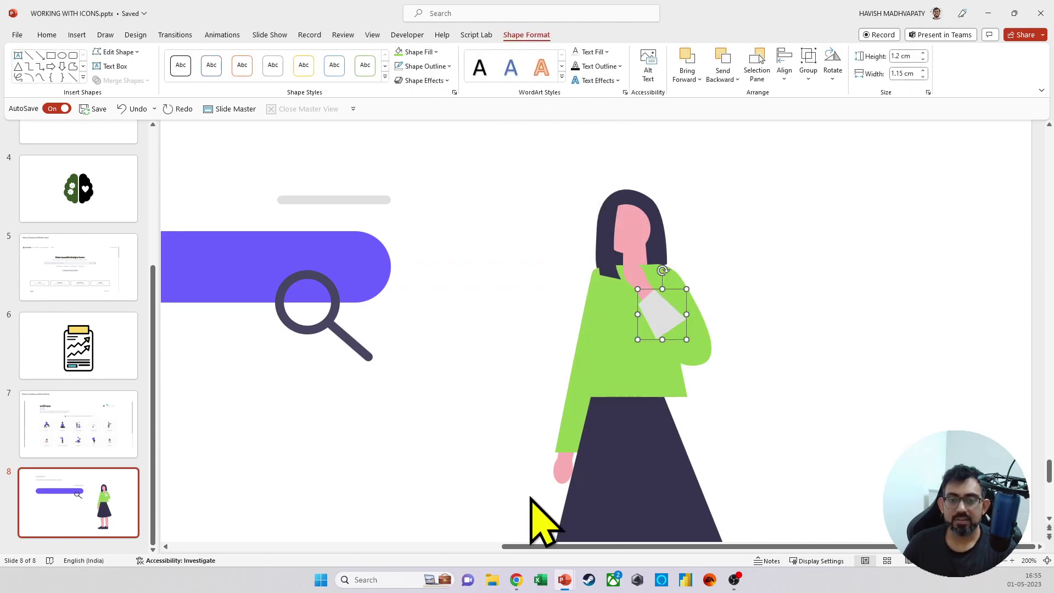
{"action": "left_click", "coordinate": [401, 52]}
{"action": "left_click", "coordinate": [823, 325]}
Step: Move all the search bar graphics right so they reach the woman
{"action": "scroll", "coordinate": [889, 459], "scroll_direction": "down", "scroll_amount": 5}
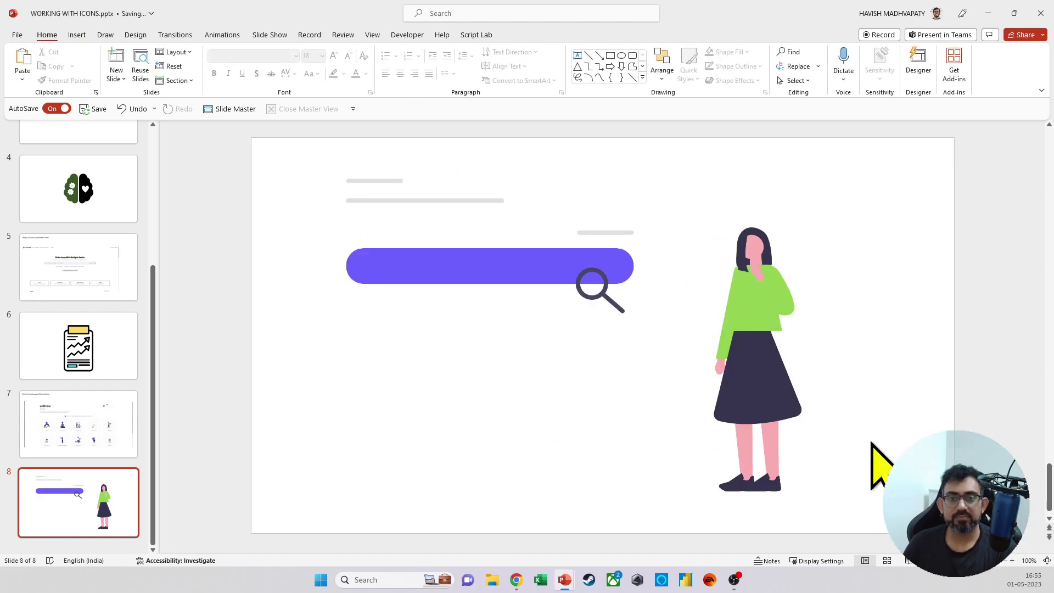
{"action": "left_click_drag", "start_coordinate": [306, 146], "coordinate": [713, 428]}
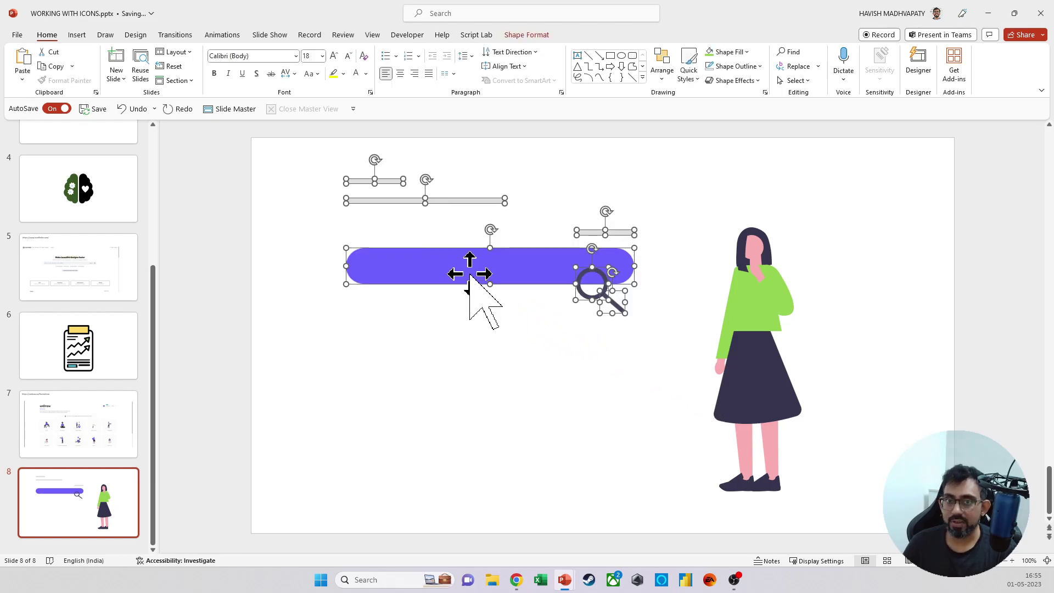
{"action": "left_click_drag", "start_coordinate": [469, 274], "coordinate": [548, 275]}
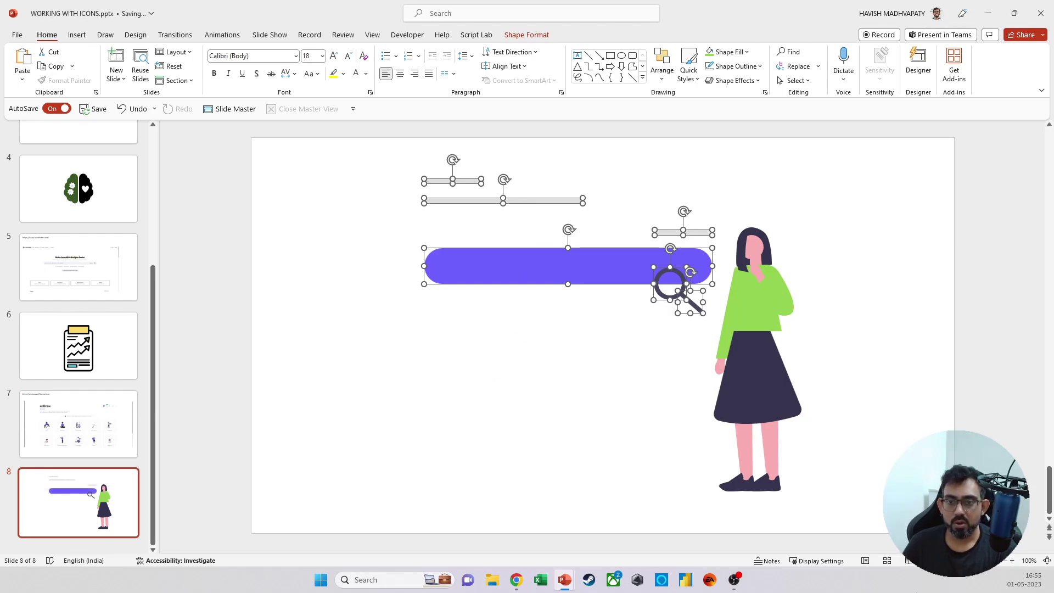
{"action": "left_click", "coordinate": [696, 480]}
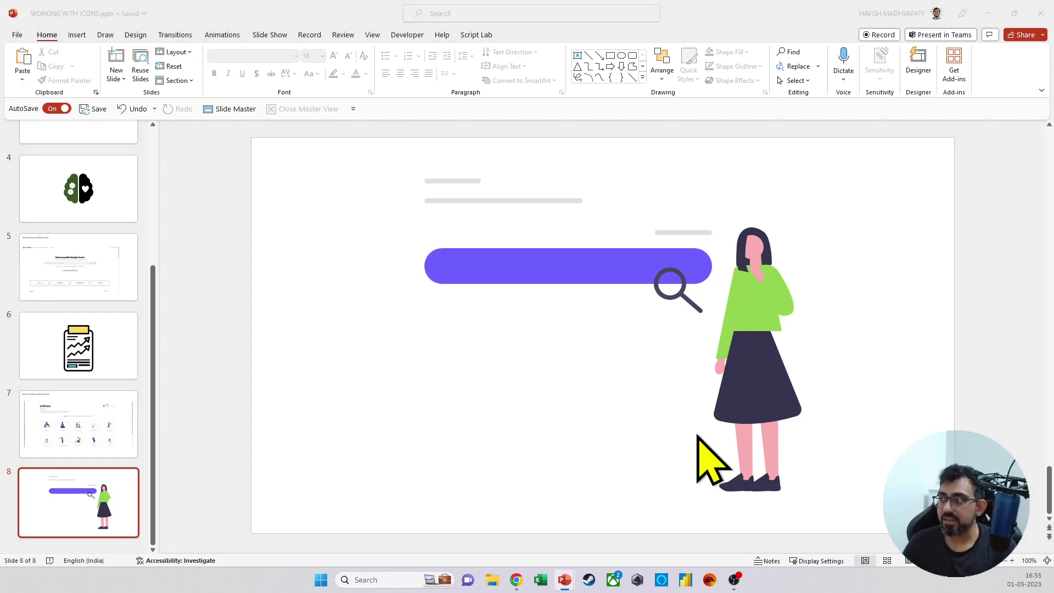
Step: Switch from PowerPoint back to the unDraw illustrations page in Chrome
{"action": "key", "text": "alt+Tab"}
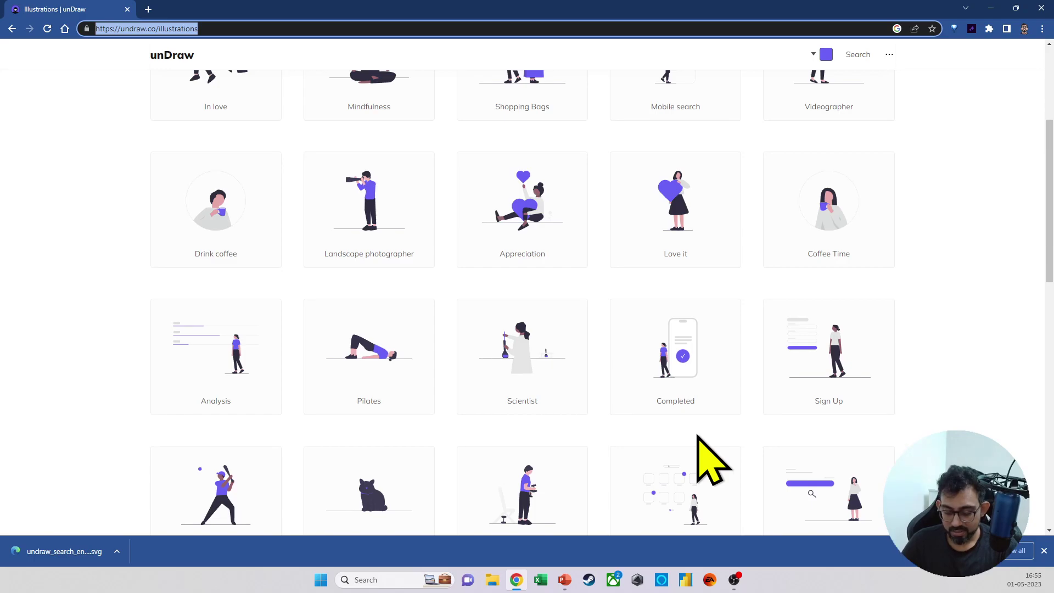
Step: Search 'kpmg cpg pdf', open five KPMG PDF results in new tabs, and view 'Channelling the right strategy'
{"action": "type", "text": "kpmg"}
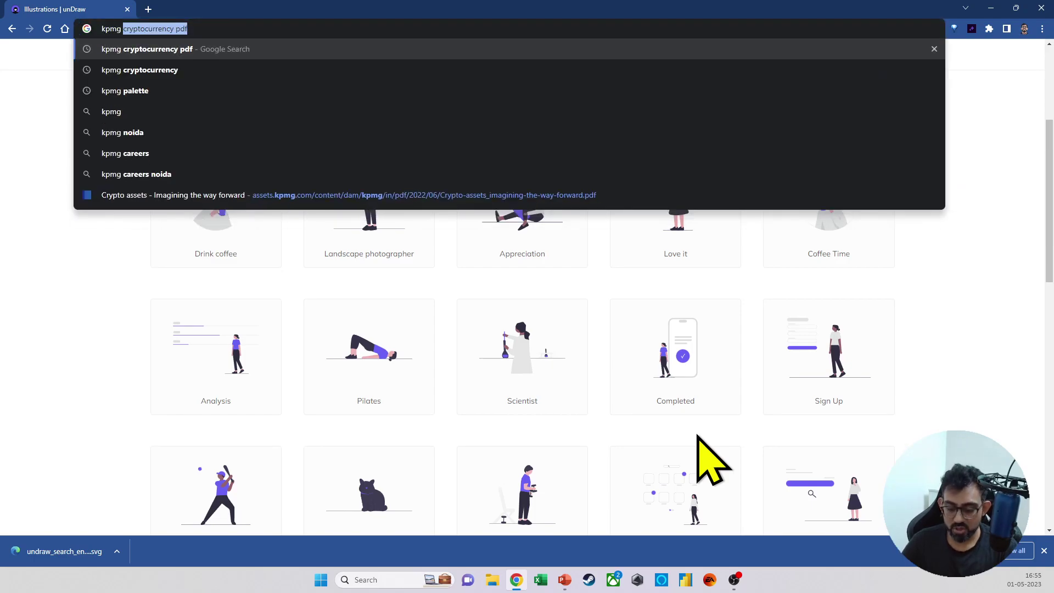
{"action": "type", "text": " cpg"}
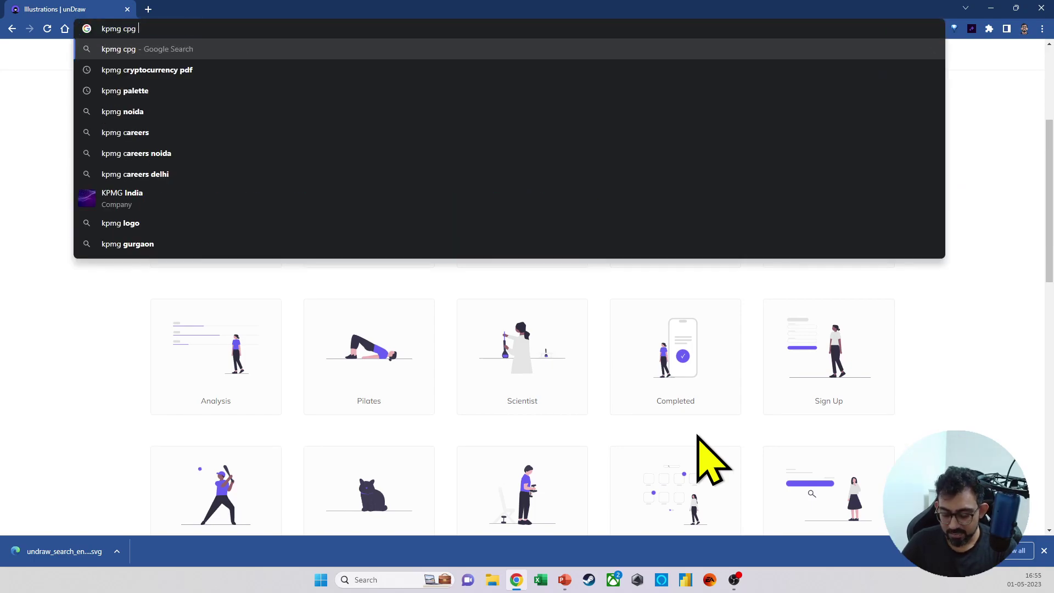
{"action": "type", "text": " pdf"}
{"action": "key", "text": "Return"}
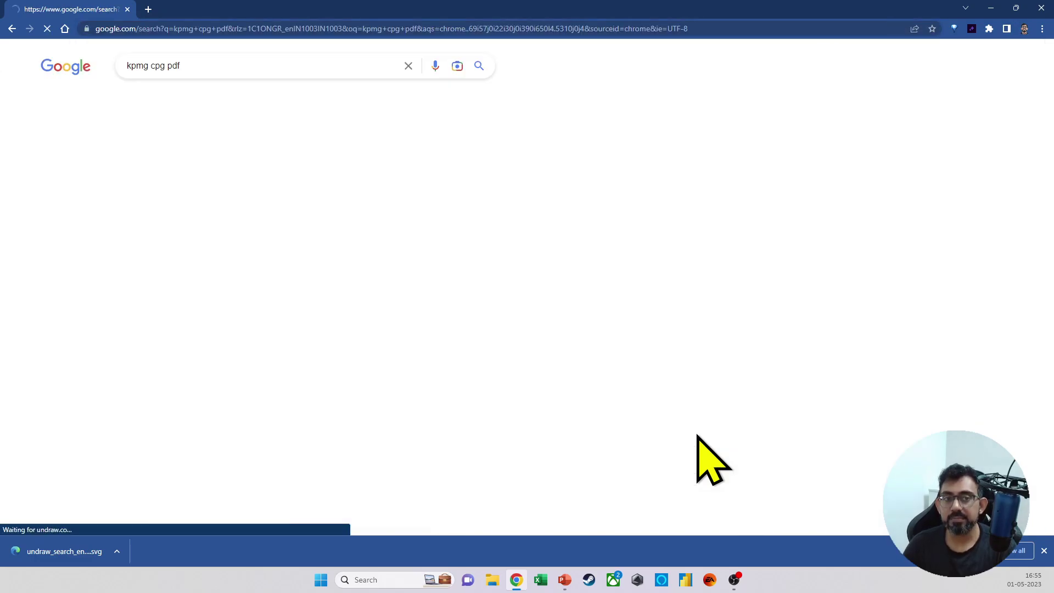
{"action": "left_click", "coordinate": [1043, 550]}
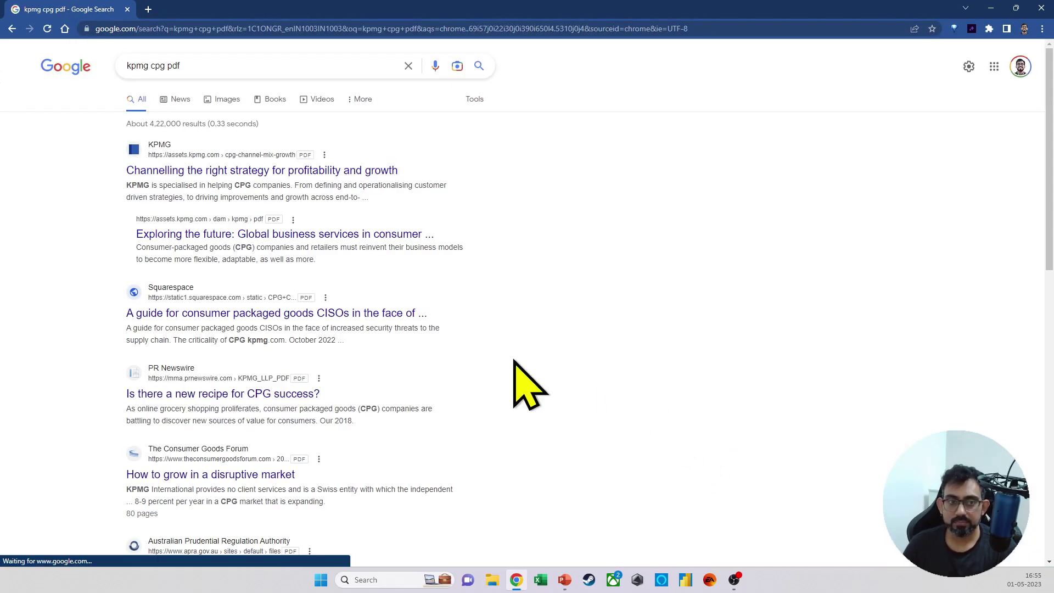
{"action": "middle_click", "coordinate": [244, 171]}
{"action": "middle_click", "coordinate": [236, 235]}
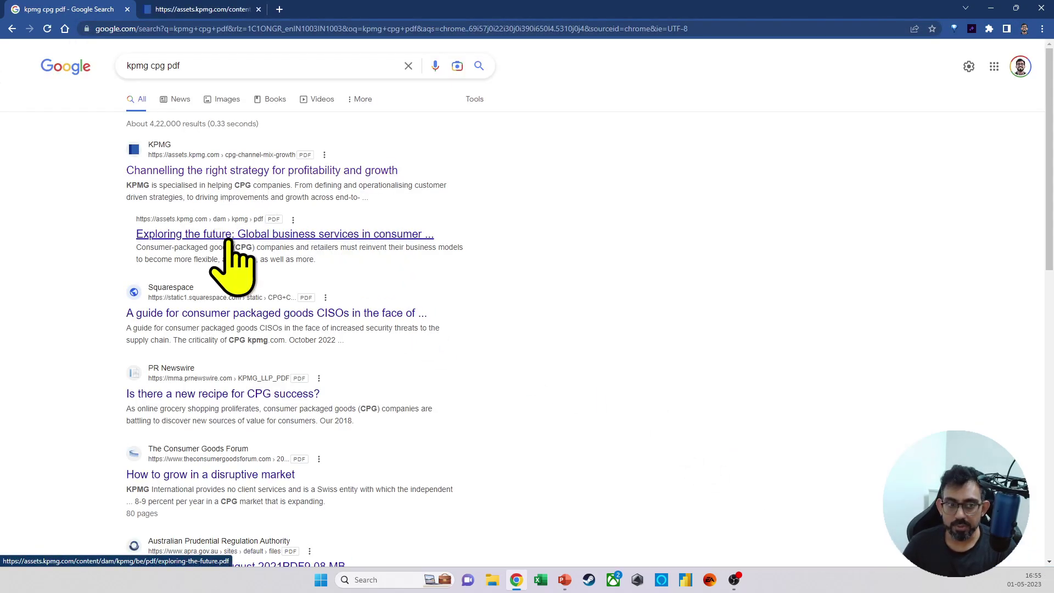
{"action": "middle_click", "coordinate": [206, 313]}
{"action": "middle_click", "coordinate": [189, 395]}
{"action": "middle_click", "coordinate": [168, 473]}
{"action": "left_click", "coordinate": [230, 9]}
Step: Scroll KPMG's 'Exploring the future' PDF to the page 9 GBS operational Excellence figure
{"action": "scroll", "coordinate": [405, 328], "scroll_direction": "down", "scroll_amount": 20}
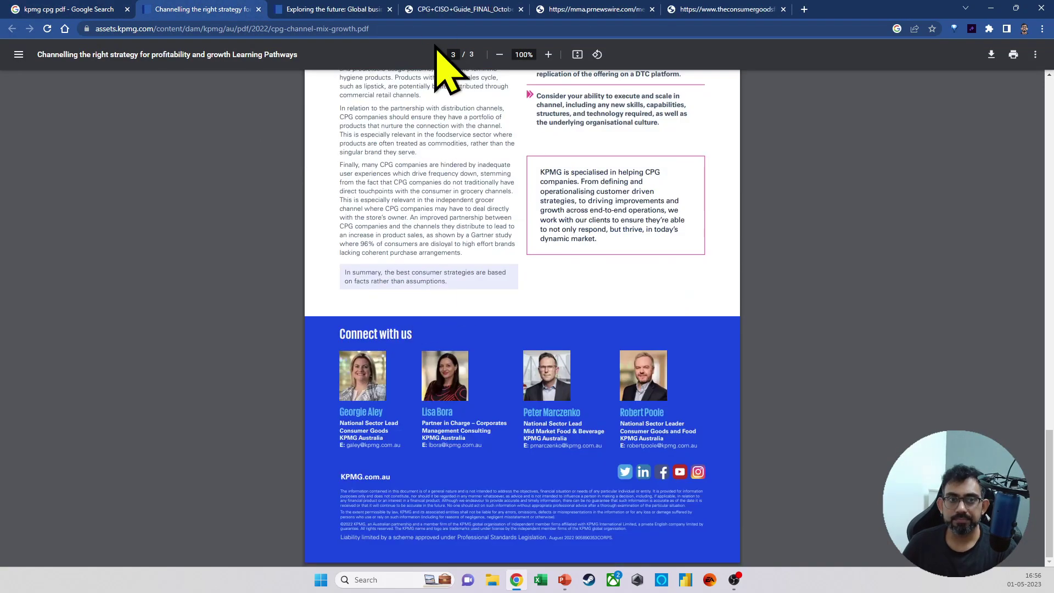
{"action": "left_click", "coordinate": [340, 9]}
{"action": "scroll", "coordinate": [388, 181], "scroll_direction": "down", "scroll_amount": 2}
{"action": "scroll", "coordinate": [319, 193], "scroll_direction": "down", "scroll_amount": 20}
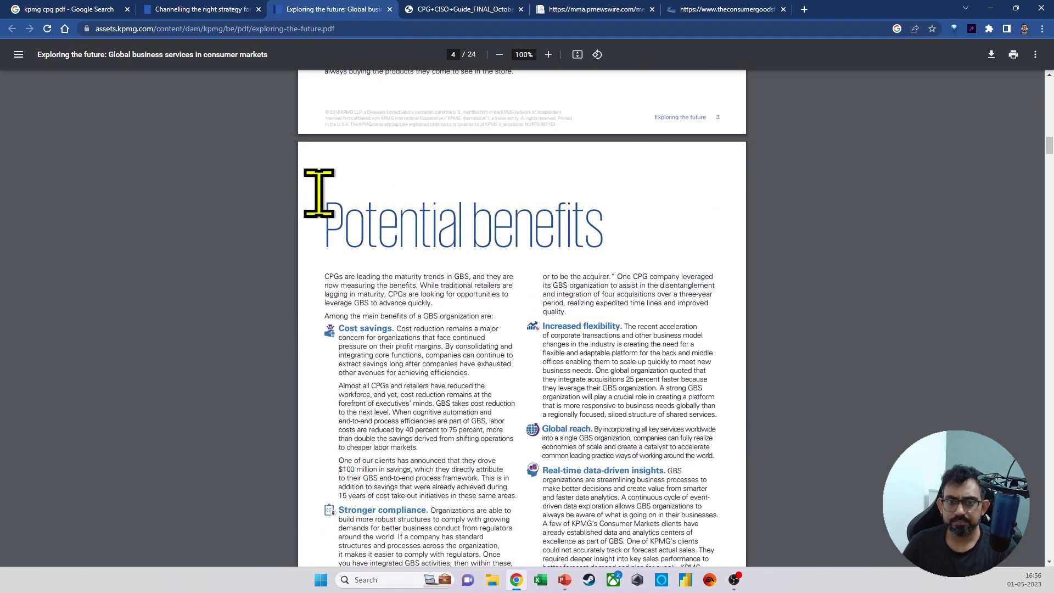
{"action": "scroll", "coordinate": [318, 193], "scroll_direction": "up", "scroll_amount": 6}
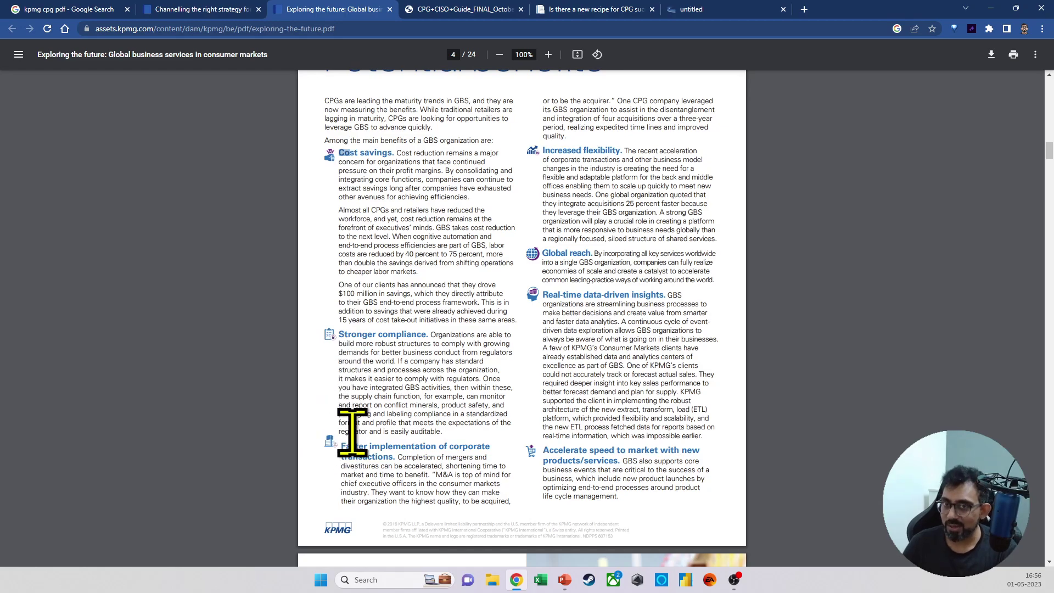
{"action": "scroll", "coordinate": [352, 432], "scroll_direction": "down", "scroll_amount": 20}
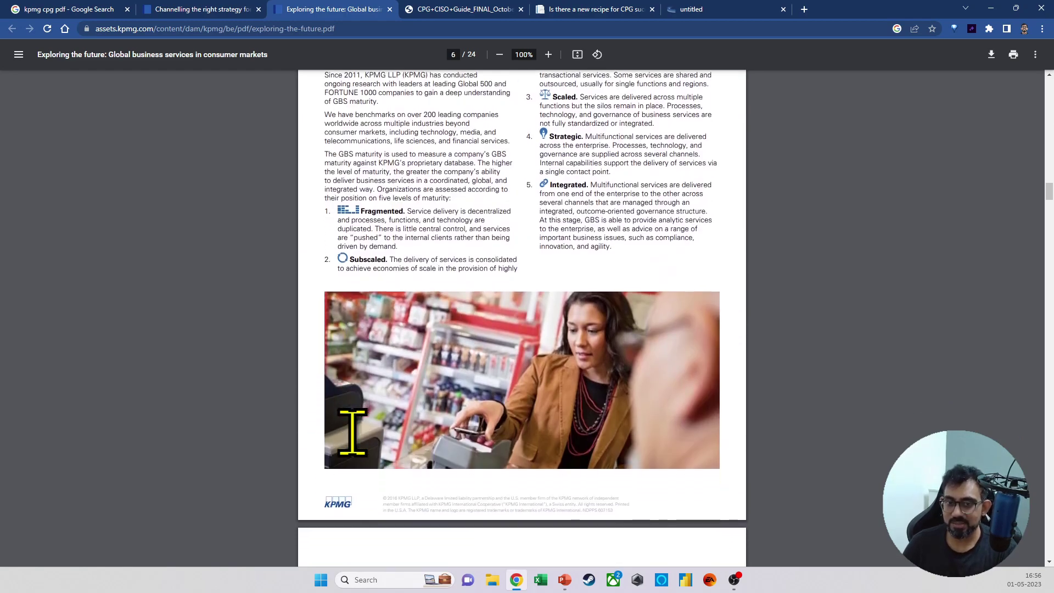
{"action": "scroll", "coordinate": [352, 432], "scroll_direction": "down", "scroll_amount": 18}
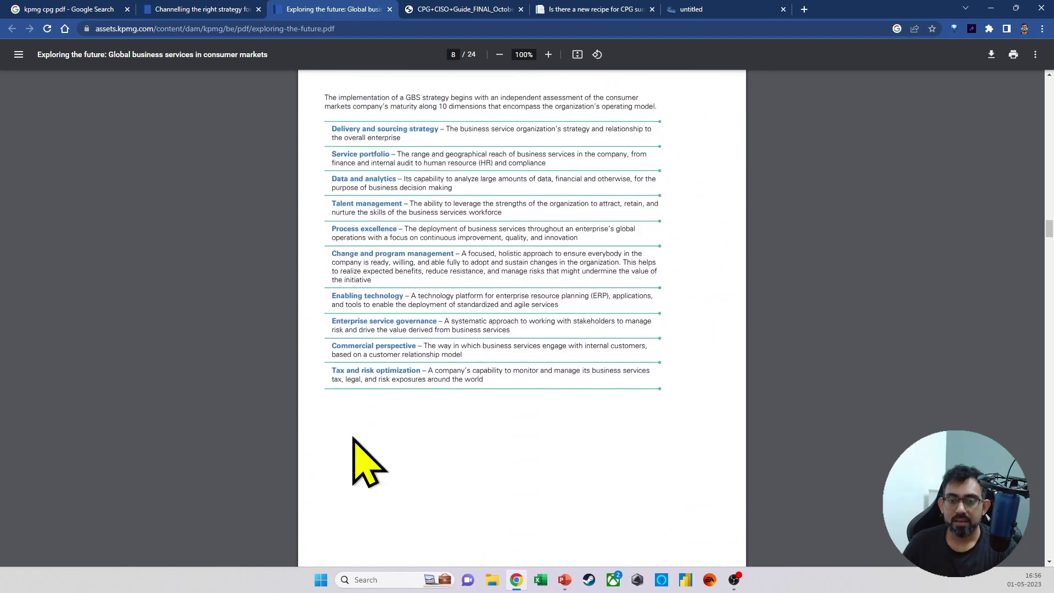
{"action": "scroll", "coordinate": [354, 439], "scroll_direction": "down", "scroll_amount": 18}
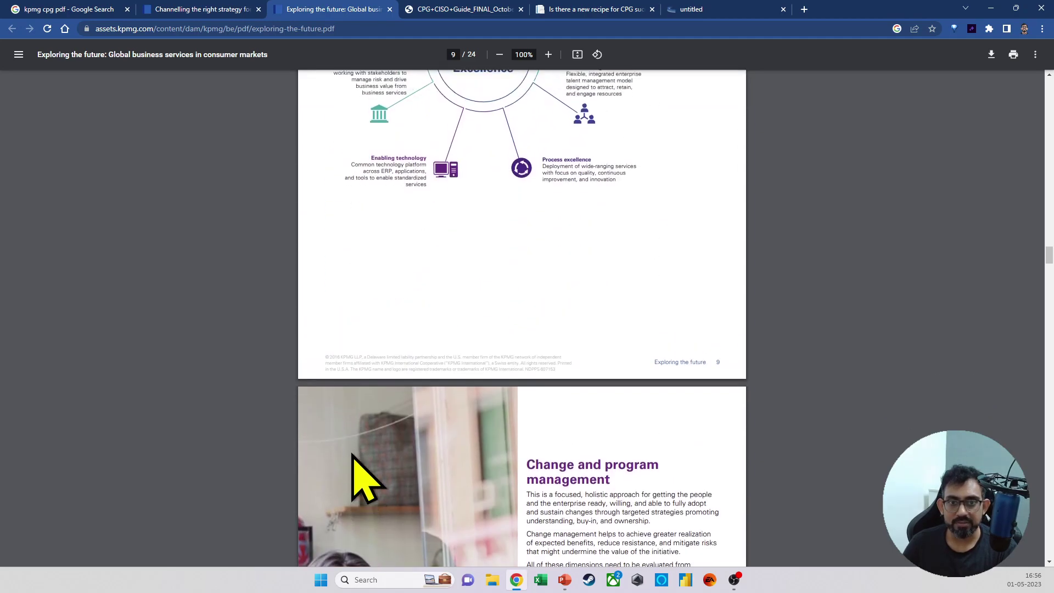
{"action": "scroll", "coordinate": [364, 480], "scroll_direction": "up", "scroll_amount": 5}
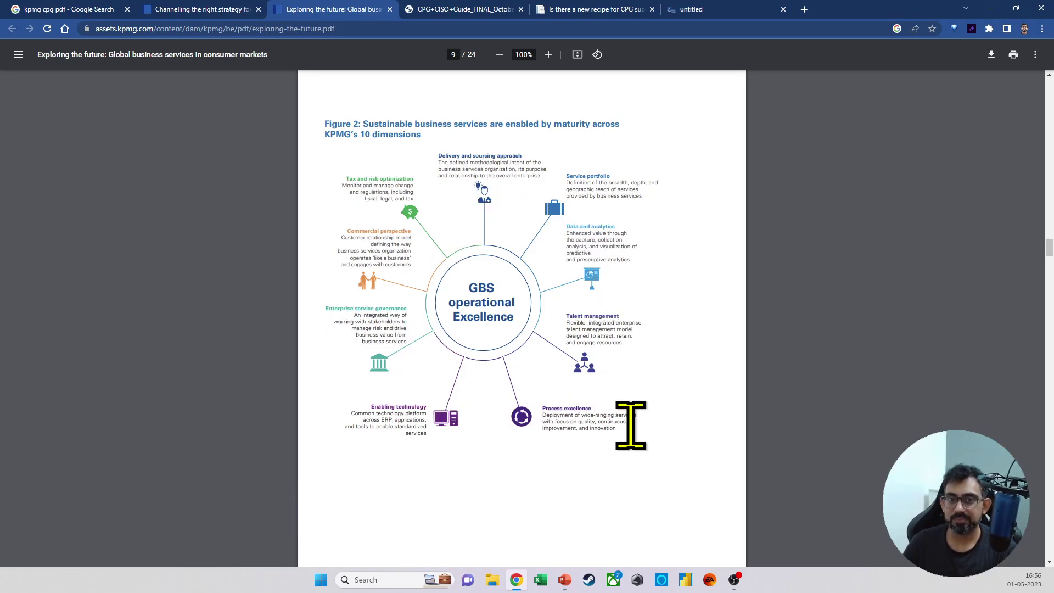
Step: Switch to the CPG+CISO guide PDF and scroll to page 6's top three threats brain diagram
{"action": "left_click", "coordinate": [450, 9]}
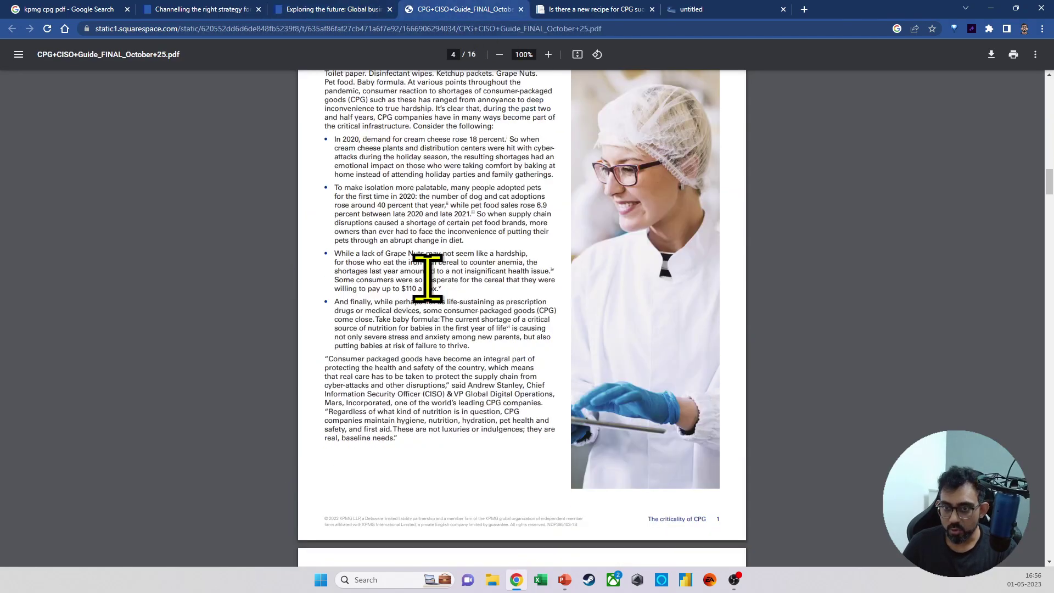
{"action": "scroll", "coordinate": [428, 277], "scroll_direction": "down", "scroll_amount": 20}
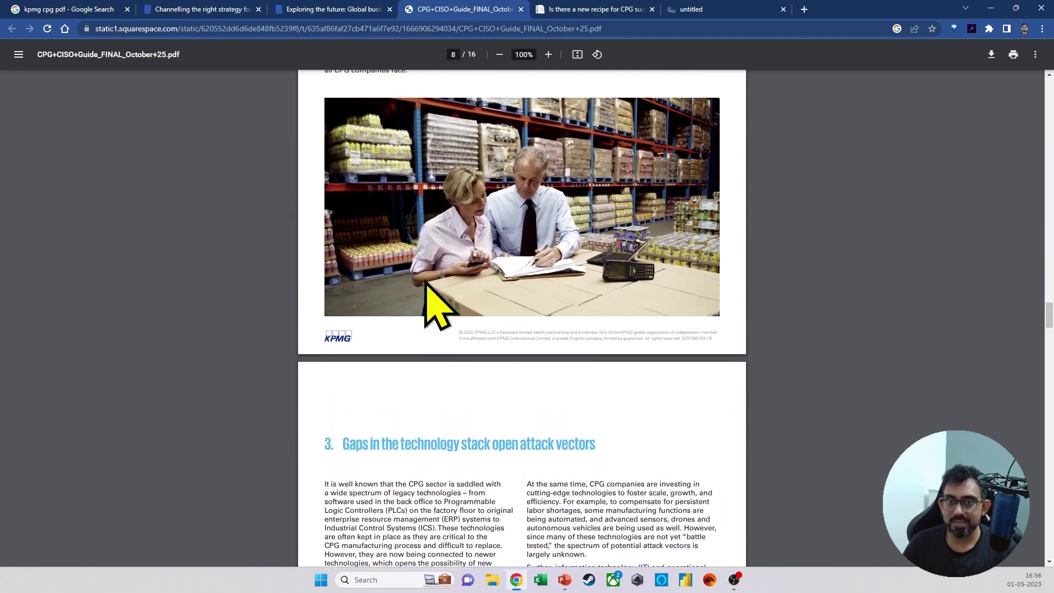
{"action": "scroll", "coordinate": [426, 286], "scroll_direction": "up", "scroll_amount": 20}
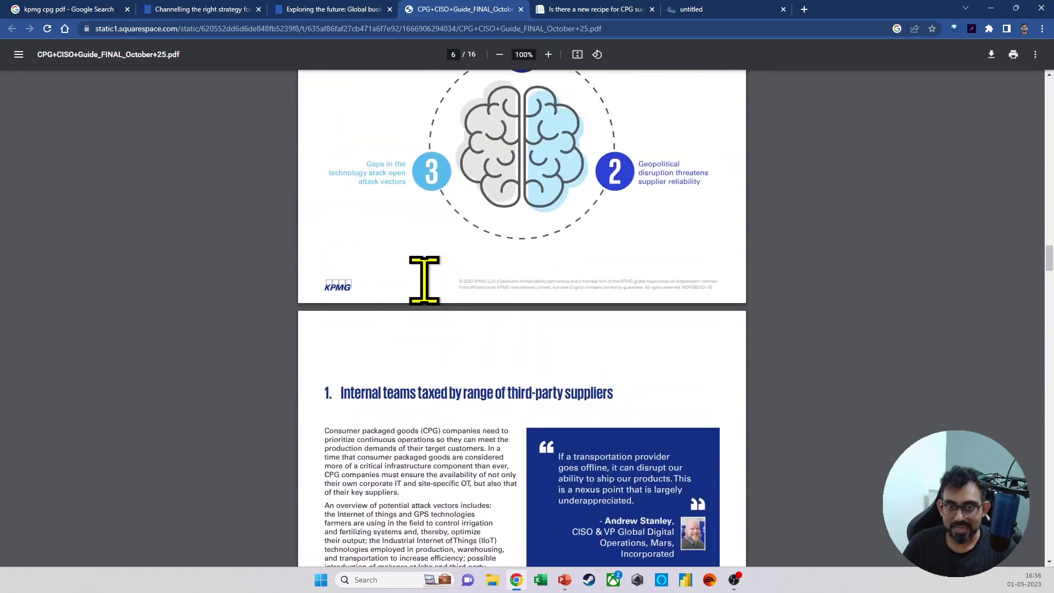
{"action": "scroll", "coordinate": [424, 280], "scroll_direction": "up", "scroll_amount": 5}
{"action": "scroll", "coordinate": [424, 280], "scroll_direction": "down", "scroll_amount": 1}
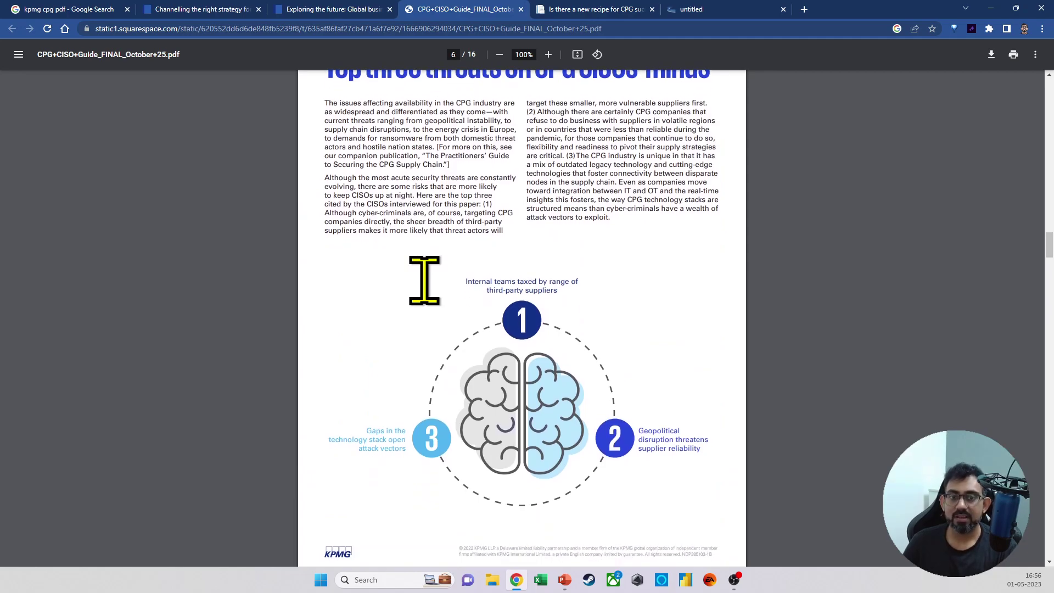